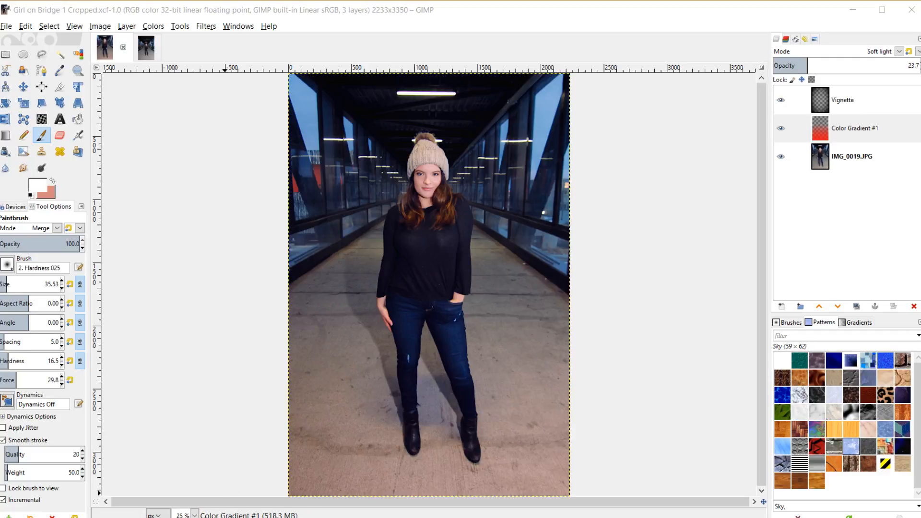
# Step: Switch to the browser, look through the Udemy GIMP course page and the Davies Media Design Patreon page, and return to GIMP
pyautogui.click(315, 489)
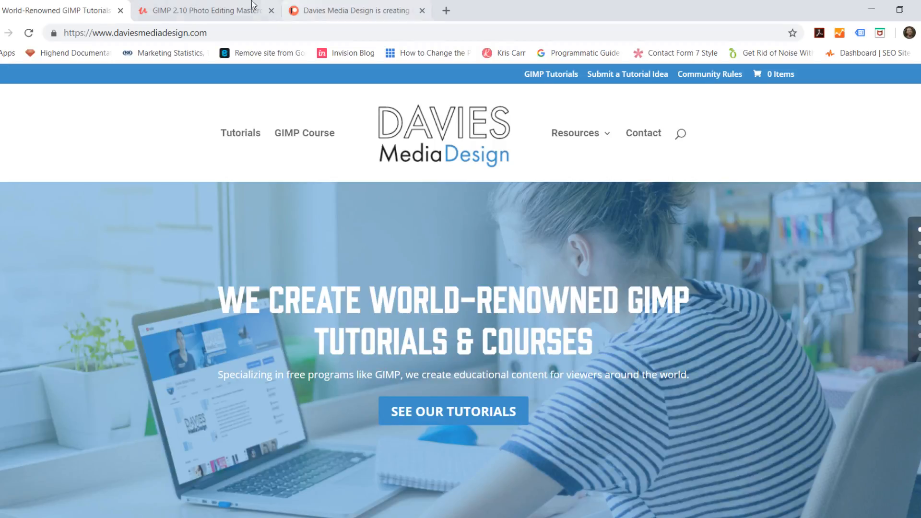
pyautogui.click(206, 10)
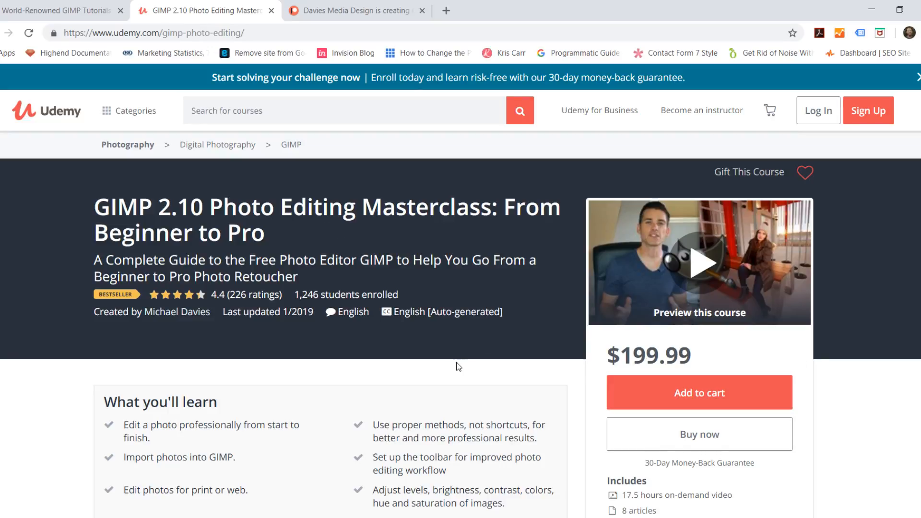
pyautogui.click(367, 6)
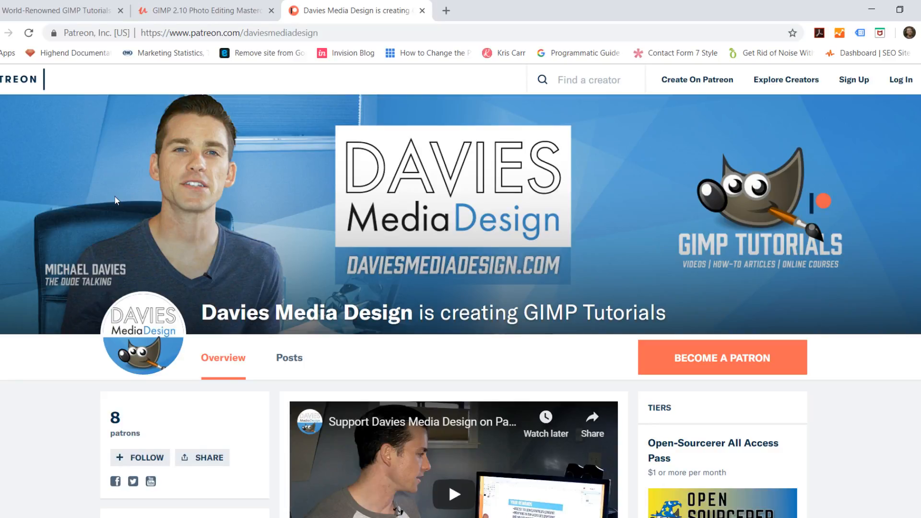
pyautogui.scroll(-15, 230, 186)
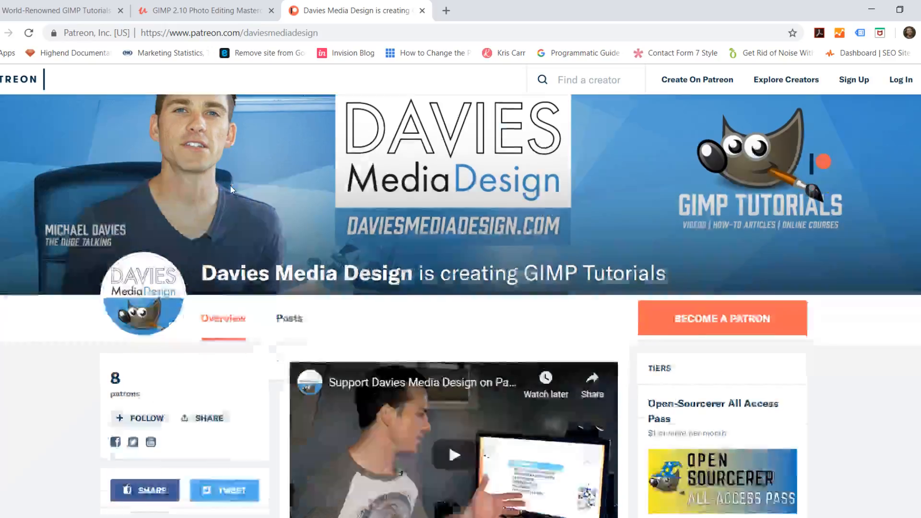
pyautogui.scroll(-1, 278, 211)
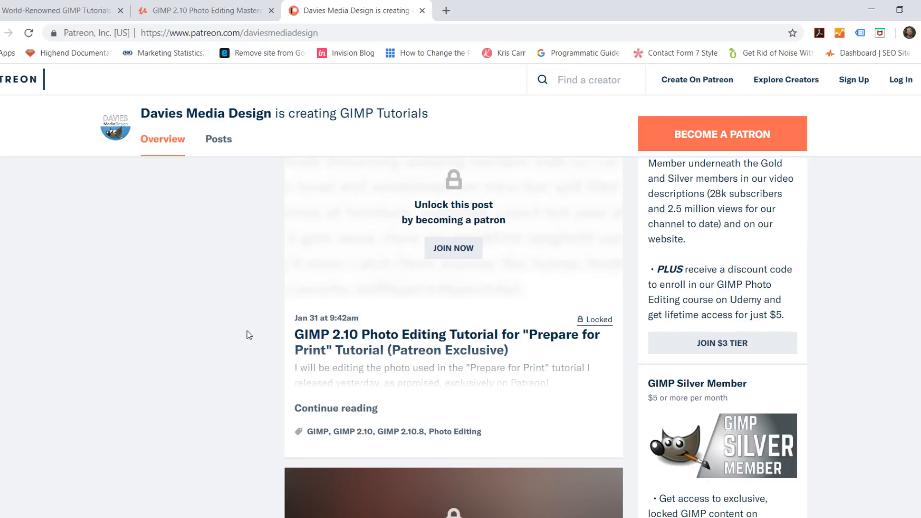
pyautogui.scroll(-8, 252, 322)
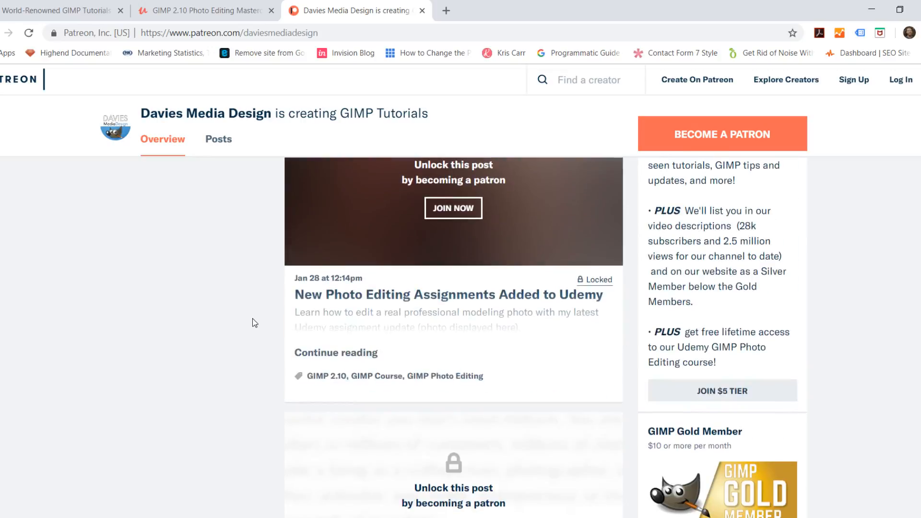
pyautogui.scroll(10, 231, 319)
pyautogui.scroll(-5, 223, 319)
pyautogui.scroll(20, 223, 318)
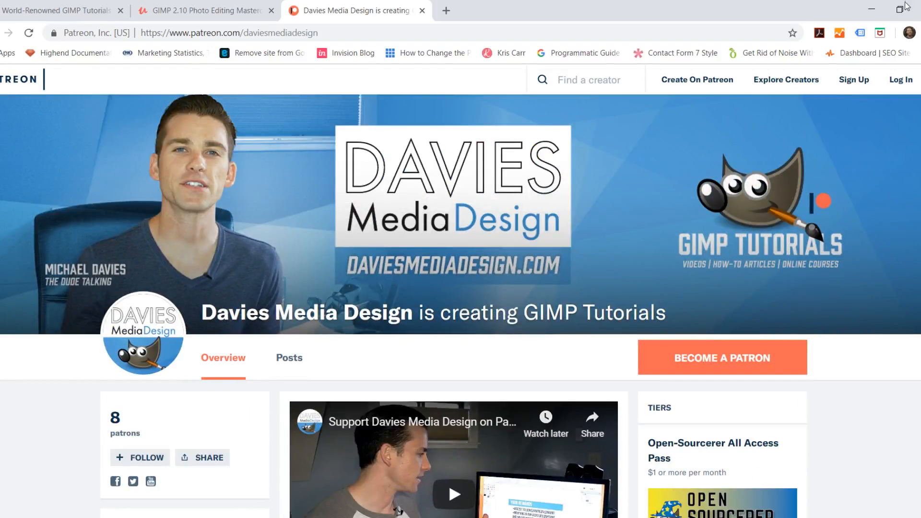
pyautogui.click(873, 10)
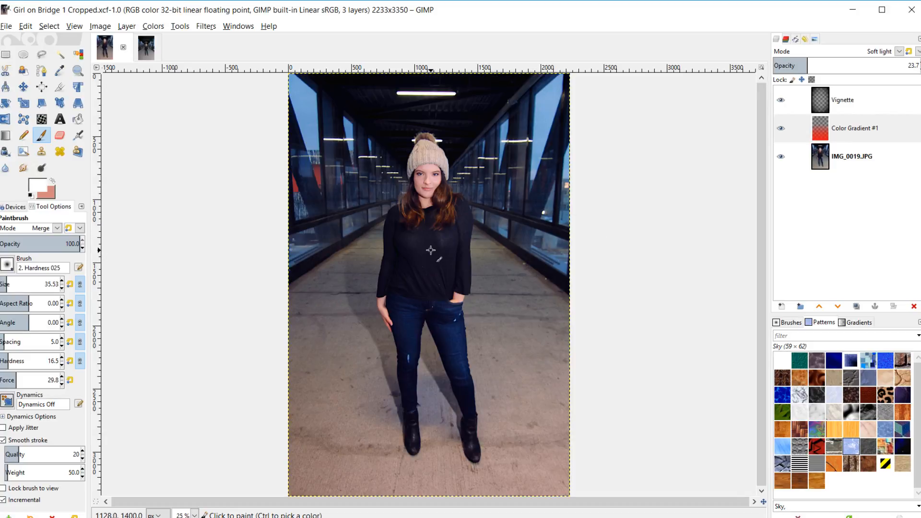
# Step: Compare the original and edited photos, toggling the Color Gradient #1 layer's visibility off and on, and return to the original
pyautogui.click(146, 46)
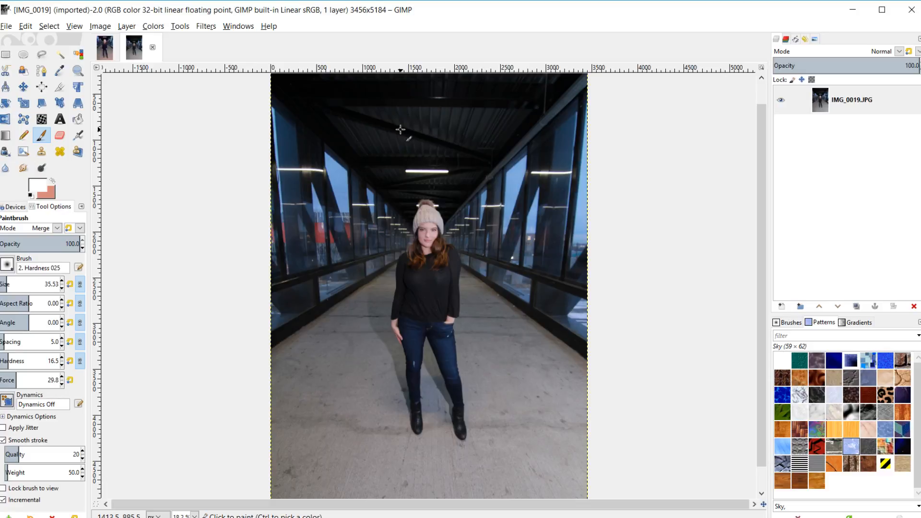
pyautogui.click(104, 49)
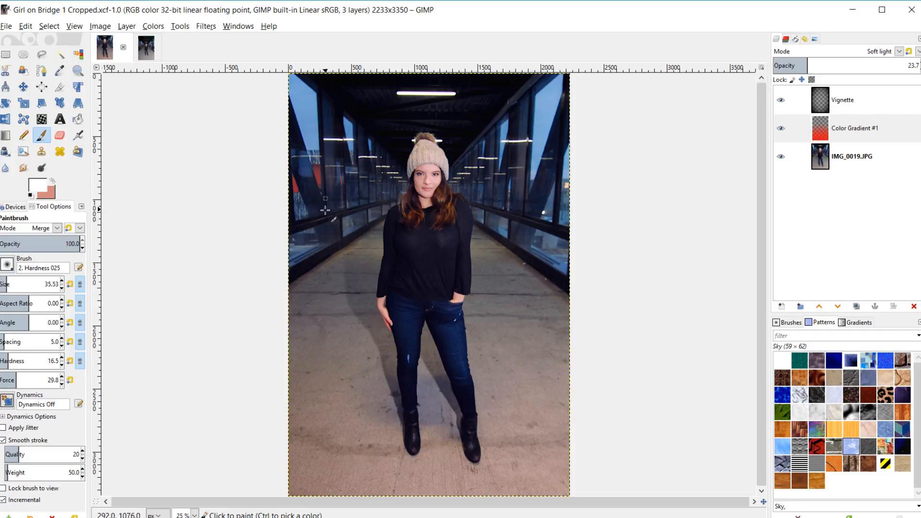
pyautogui.click(781, 128)
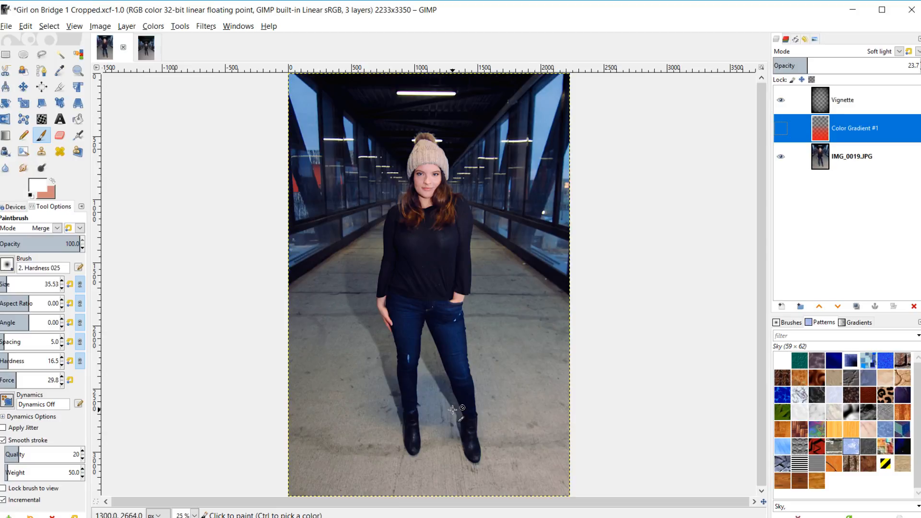
pyautogui.click(780, 129)
pyautogui.click(145, 48)
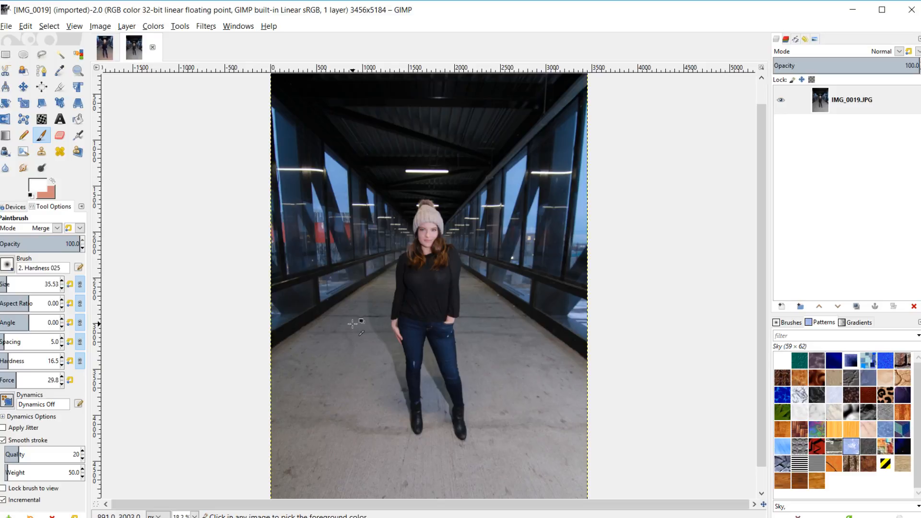
# Step: With the Crop tool, set the fixed aspect ratio to portrait 1080:1920 and frame the woman with an area about 2016 × 3584 px
pyautogui.scroll(-1, 352, 324)
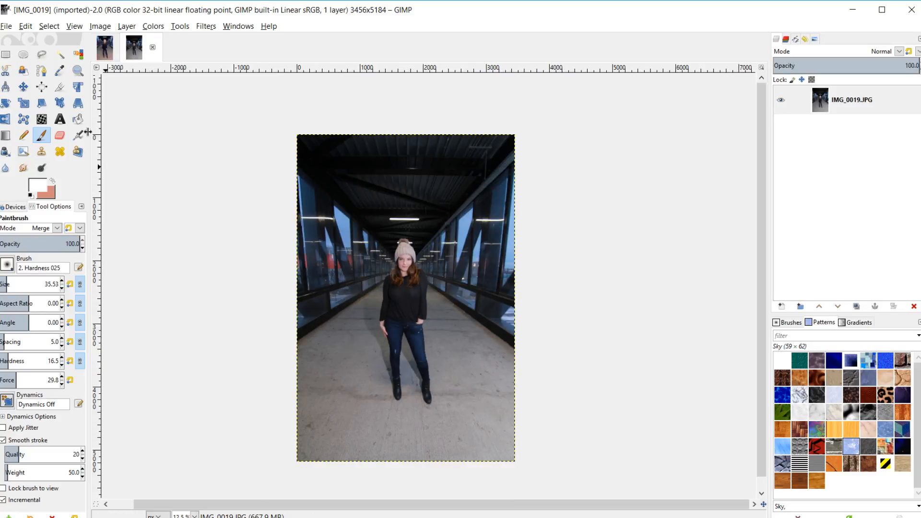
pyautogui.click(59, 87)
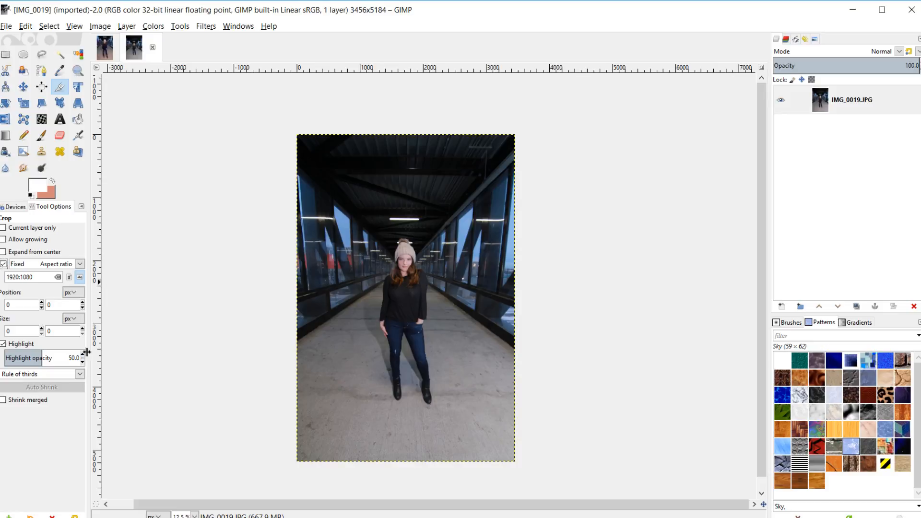
pyautogui.click(70, 278)
pyautogui.moveTo(343, 189); pyautogui.dragTo(469, 360)
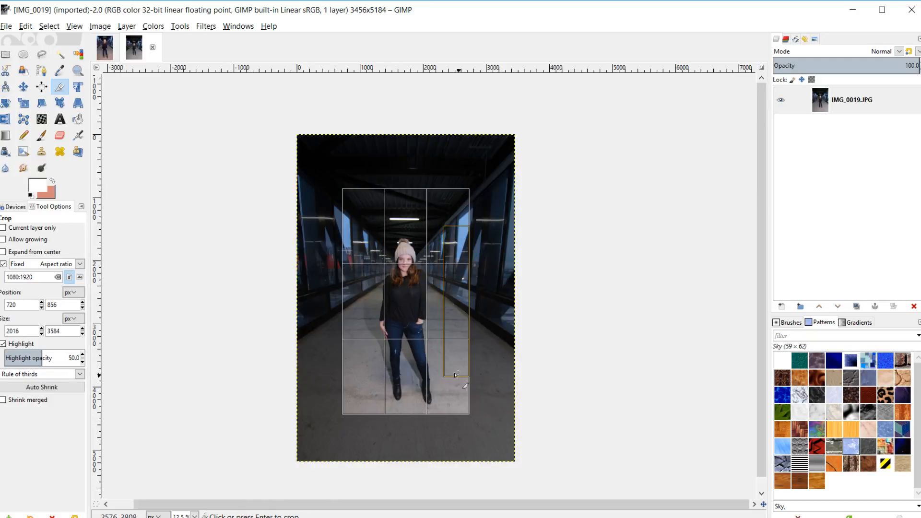
# Step: Release the fixed aspect ratio, widen the crop frame to about 2170 px and centre it on the woman
pyautogui.scroll(1, 423, 371)
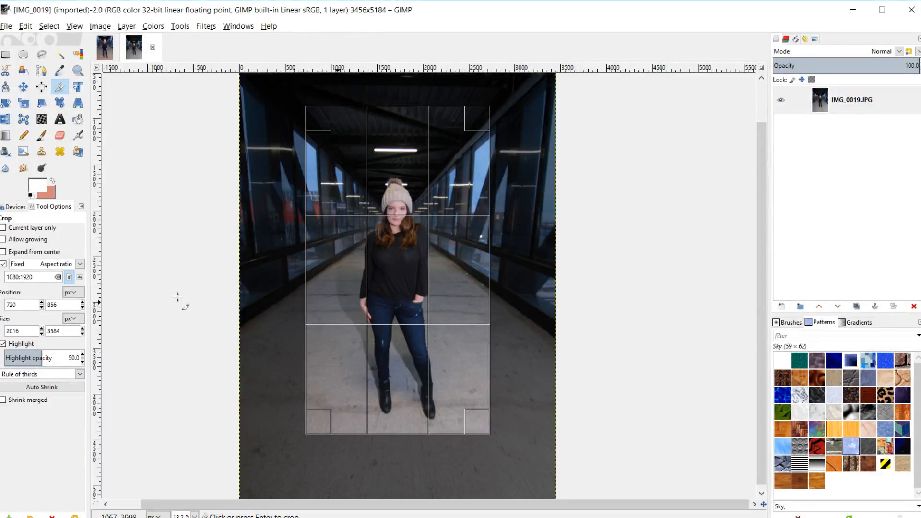
pyautogui.click(4, 265)
pyautogui.moveTo(323, 276); pyautogui.dragTo(308, 276)
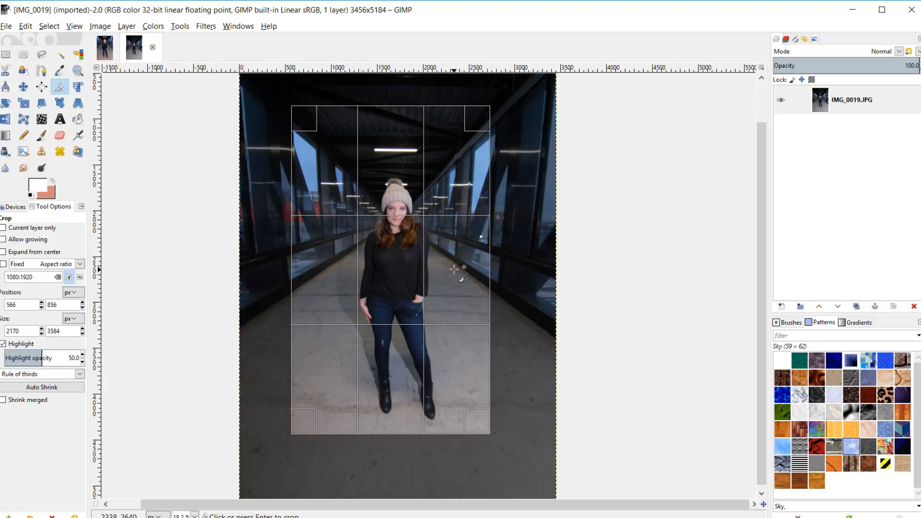
pyautogui.moveTo(454, 270)
pyautogui.mouseDown()
pyautogui.moveTo(454, 287)
pyautogui.moveTo(463, 281)
pyautogui.mouseUp()
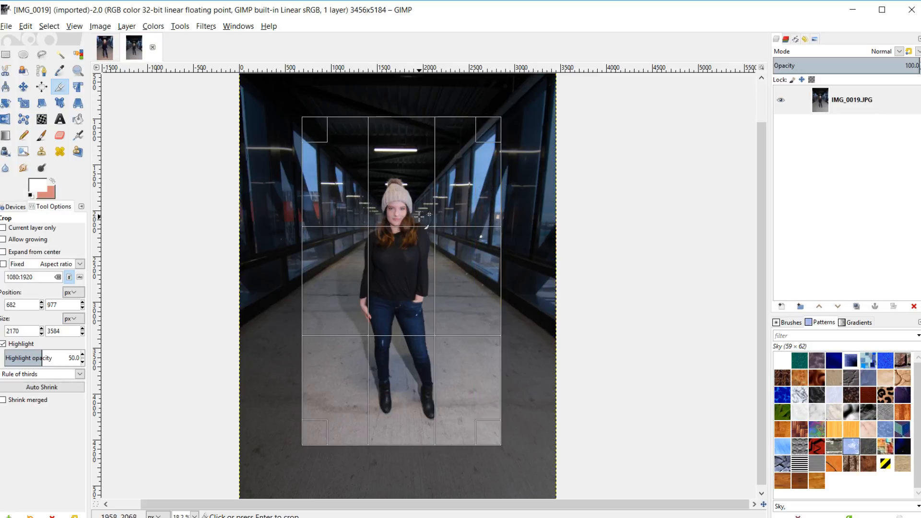
pyautogui.moveTo(395, 256); pyautogui.dragTo(389, 258)
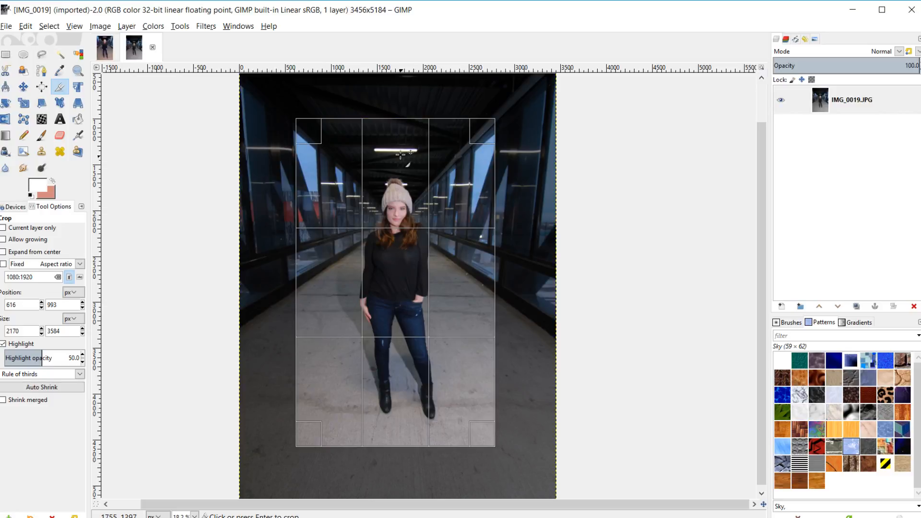
# Step: Check the composition guide options, nudge the crop frame around the woman and extend its lower edge to a height of about 3754 px
pyautogui.click(81, 374)
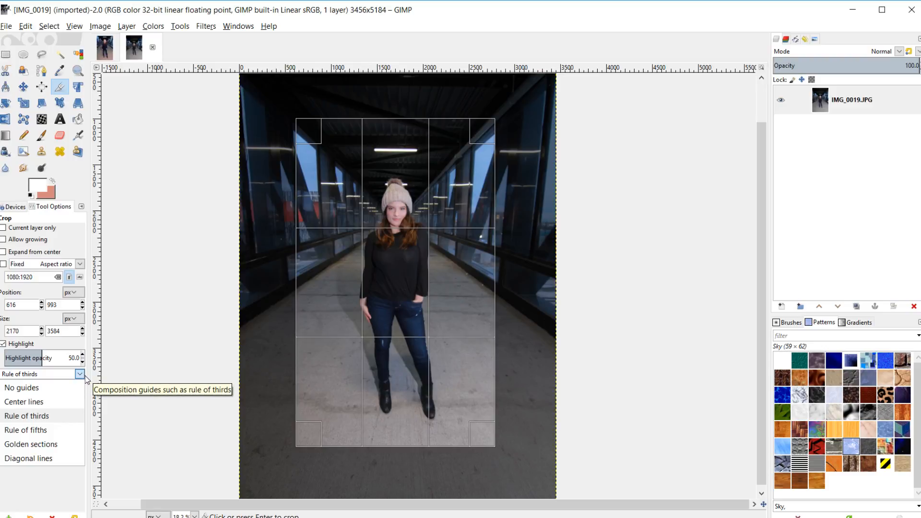
pyautogui.click(80, 375)
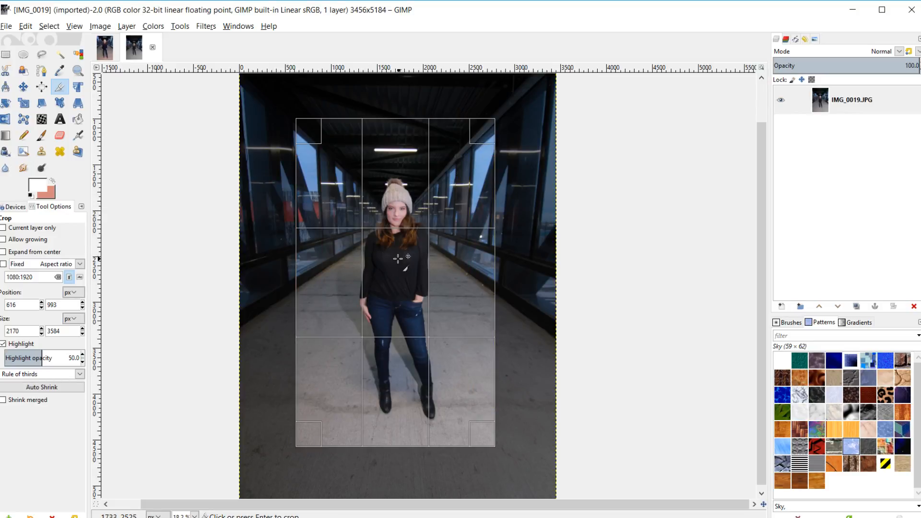
pyautogui.moveTo(391, 256); pyautogui.dragTo(393, 257)
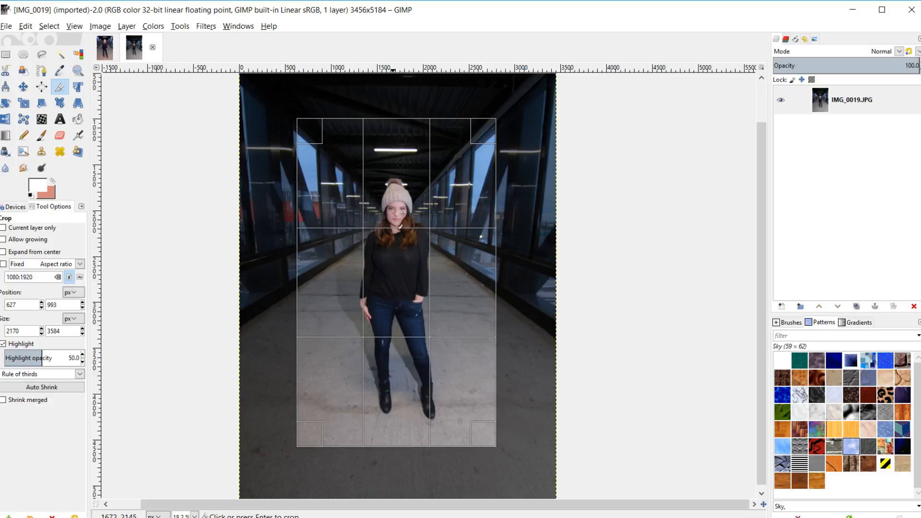
pyautogui.moveTo(403, 269)
pyautogui.mouseDown()
pyautogui.moveTo(436, 271)
pyautogui.moveTo(338, 272)
pyautogui.moveTo(409, 276)
pyautogui.moveTo(401, 270)
pyautogui.mouseUp()
pyautogui.moveTo(402, 273); pyautogui.dragTo(400, 270)
pyautogui.moveTo(409, 436); pyautogui.dragTo(409, 450)
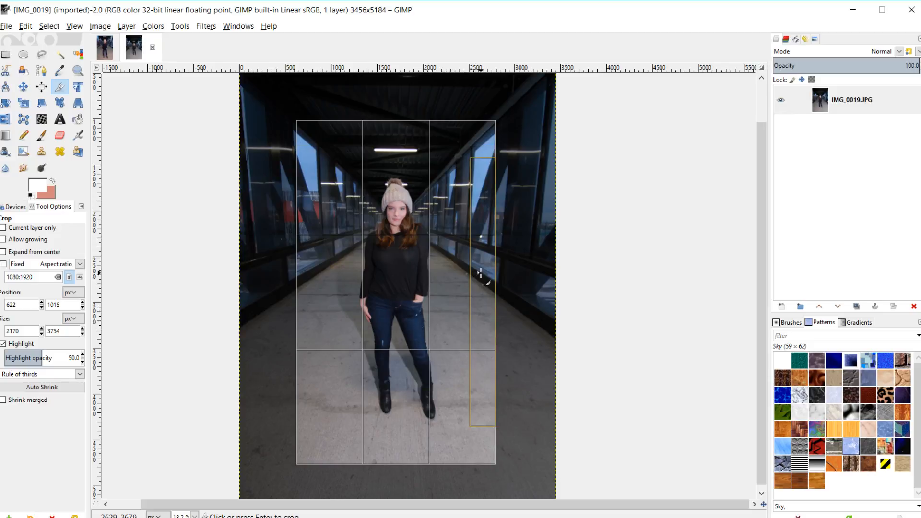
# Step: Try cropping the photo with the frame widened to about 2340 px and recentred on the woman, and undo the crop
pyautogui.moveTo(480, 272); pyautogui.dragTo(492, 272)
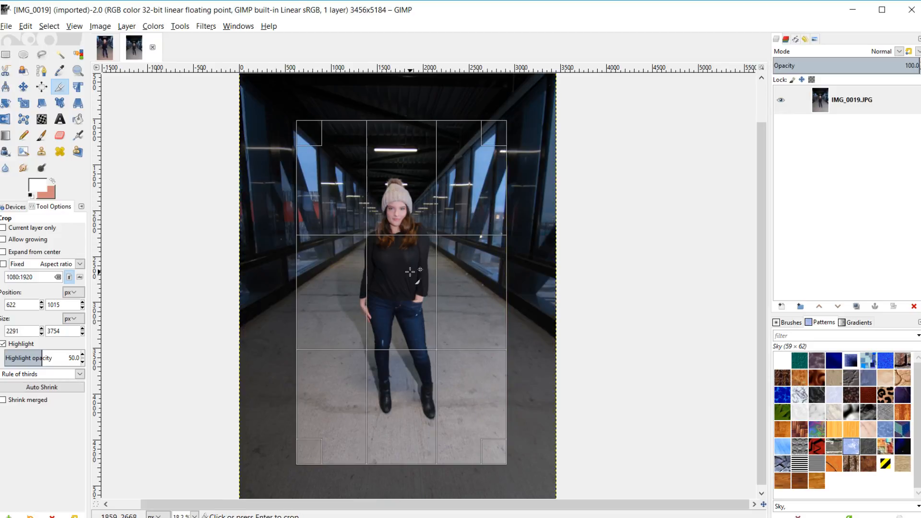
pyautogui.moveTo(410, 272); pyautogui.dragTo(403, 272)
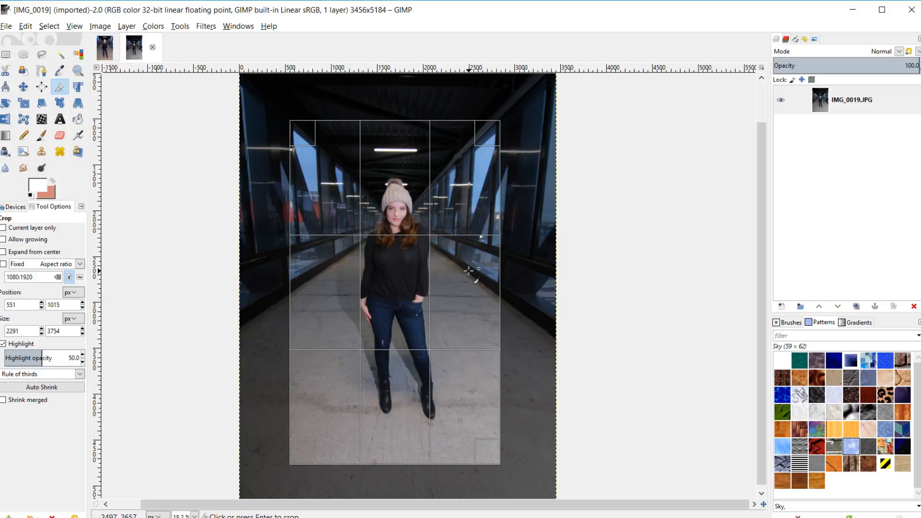
pyautogui.moveTo(486, 274); pyautogui.dragTo(491, 274)
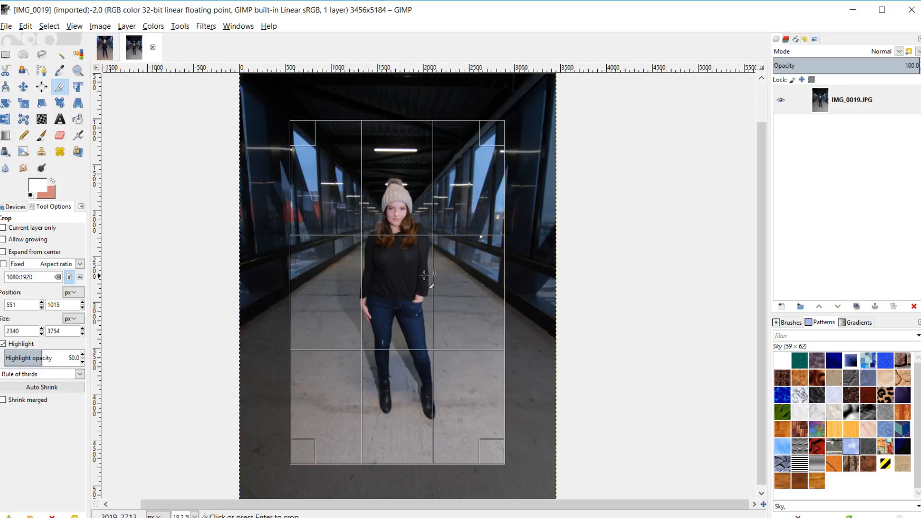
pyautogui.moveTo(411, 274); pyautogui.dragTo(401, 267)
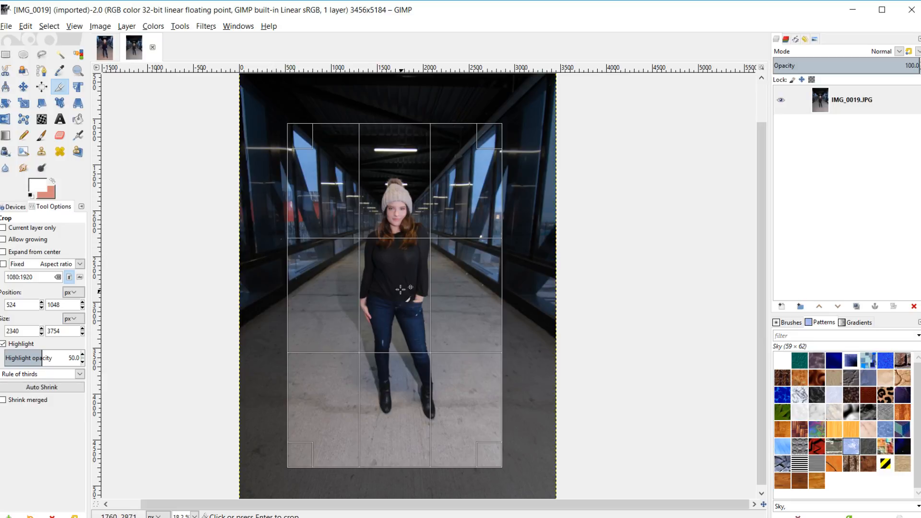
pyautogui.click(411, 265)
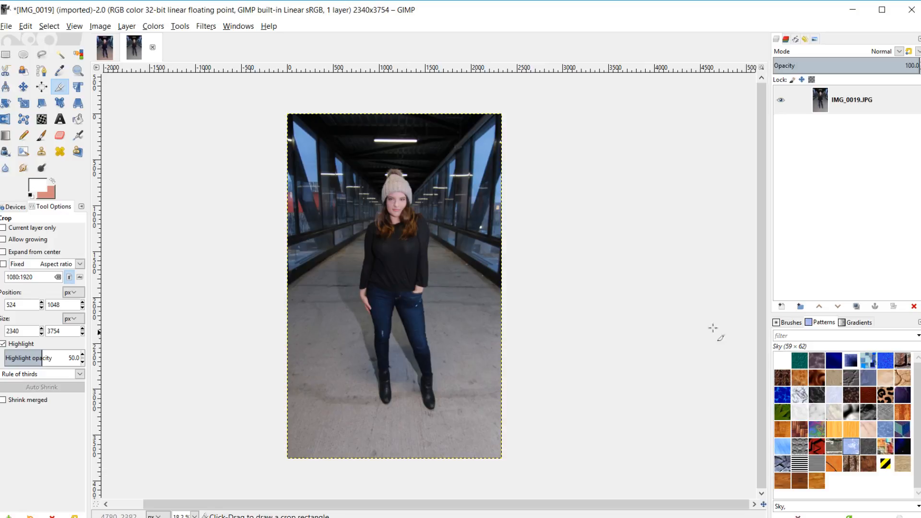
pyautogui.hotkey('ctrl', 'z')
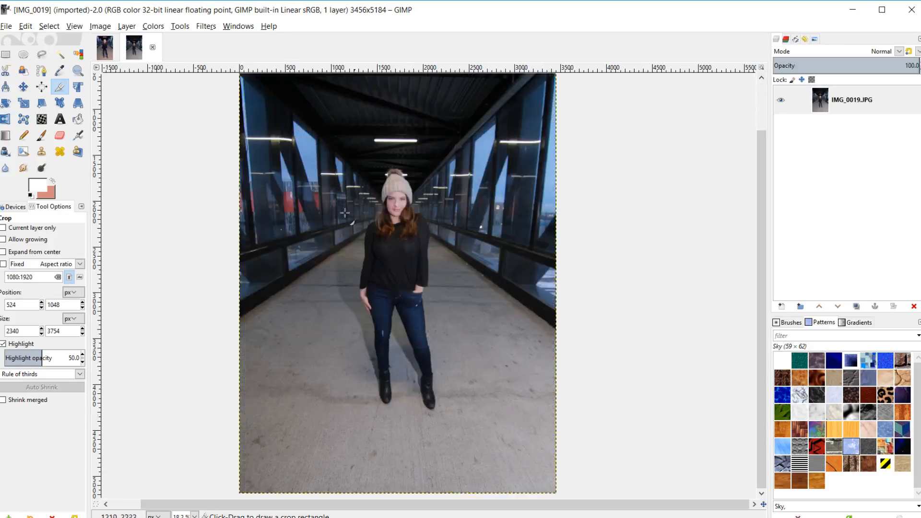
# Step: Frame the woman with a new, more tightly adjusted crop area and crop the photo to about 2222 × 3586 px
pyautogui.moveTo(308, 108); pyautogui.dragTo(511, 451)
pyautogui.moveTo(414, 297); pyautogui.dragTo(401, 301)
pyautogui.moveTo(400, 452); pyautogui.dragTo(400, 447)
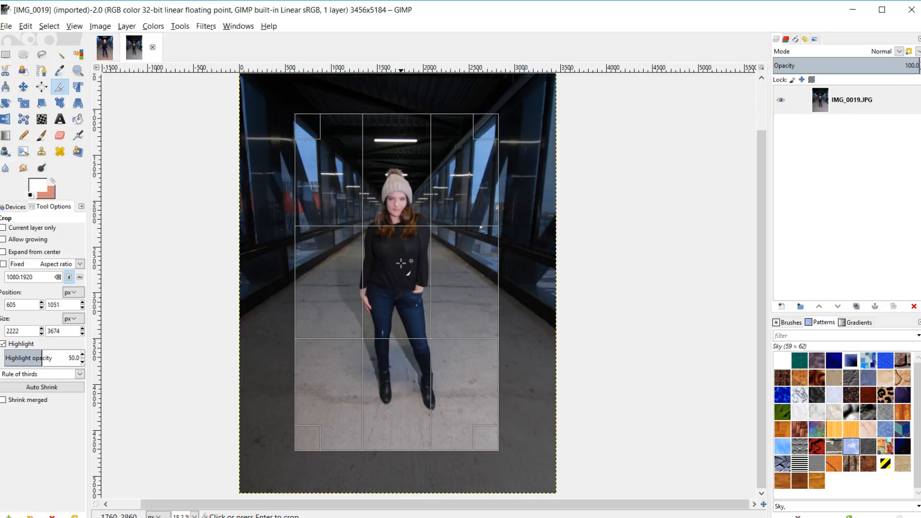
pyautogui.moveTo(399, 126); pyautogui.dragTo(399, 134)
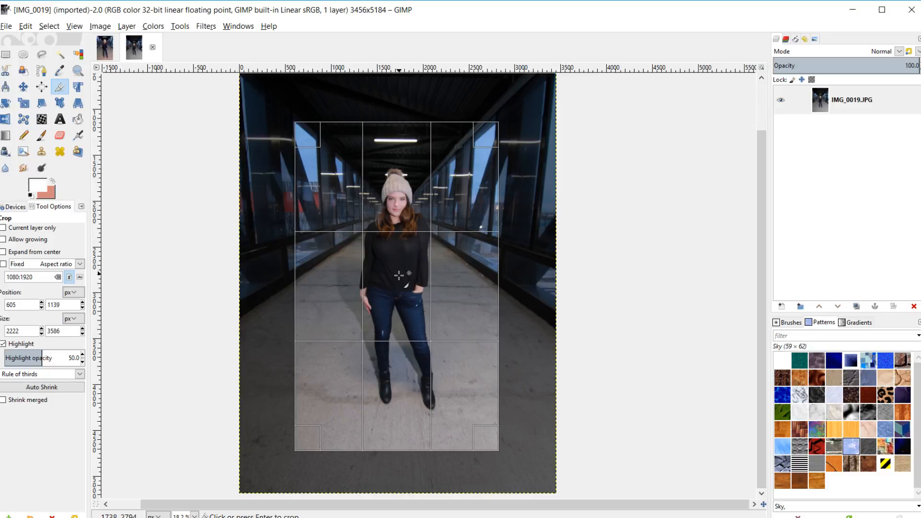
pyautogui.click(396, 264)
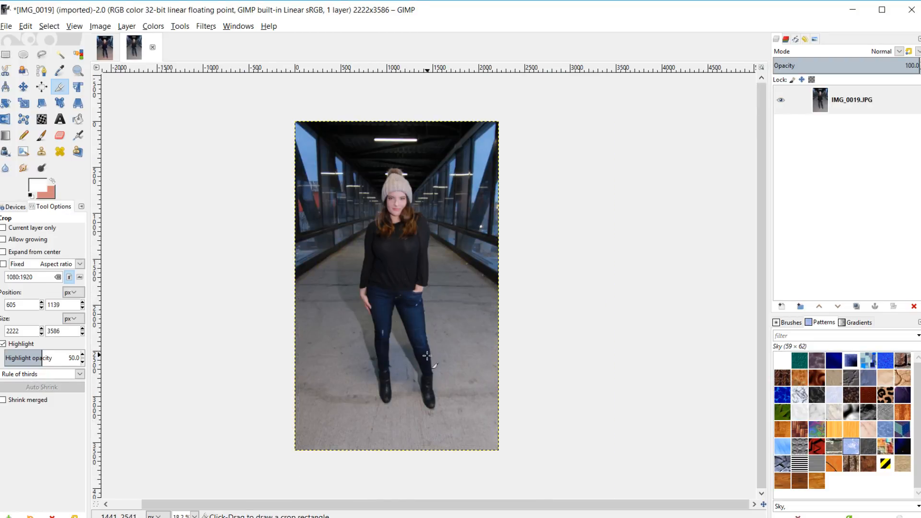
# Step: Start scaling the cropped image and set its X and Y resolution to 300 pixels/in
pyautogui.scroll(1, 427, 355)
pyautogui.scroll(1, 423, 367)
pyautogui.scroll(-1, 410, 366)
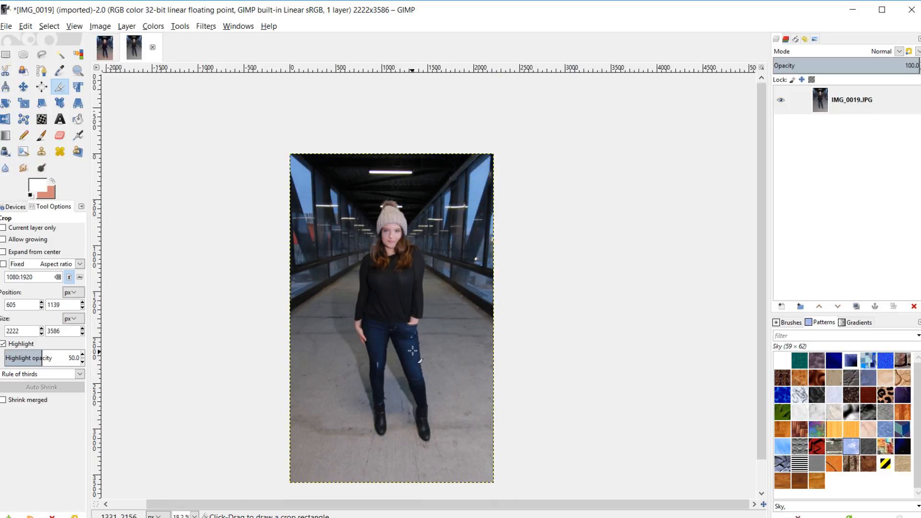
pyautogui.scroll(-1, 420, 360)
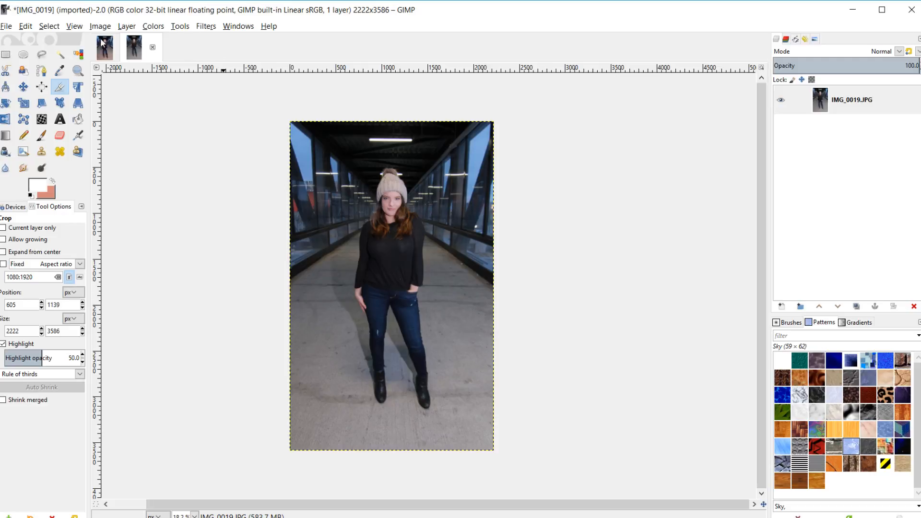
pyautogui.click(100, 26)
pyautogui.click(132, 156)
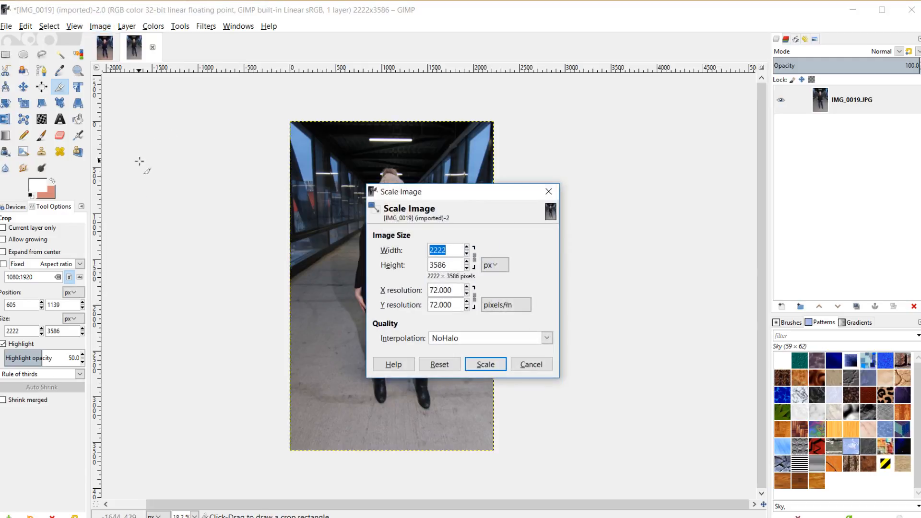
pyautogui.tripleClick(436, 289)
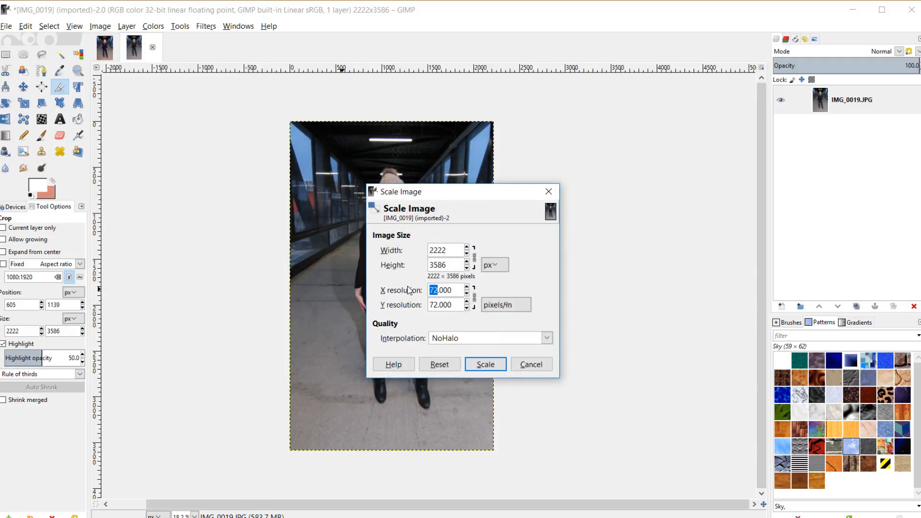
pyautogui.write('300')
pyautogui.press('Tab')
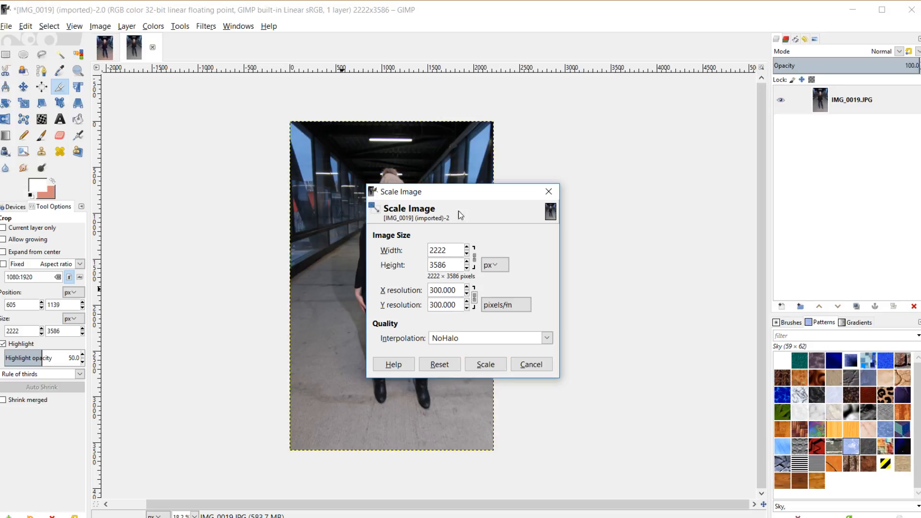
# Step: Set the image height to 1920 px with the width kept proportional, and scale the image
pyautogui.moveTo(460, 194); pyautogui.dragTo(566, 162)
pyautogui.moveTo(556, 233); pyautogui.dragTo(501, 234)
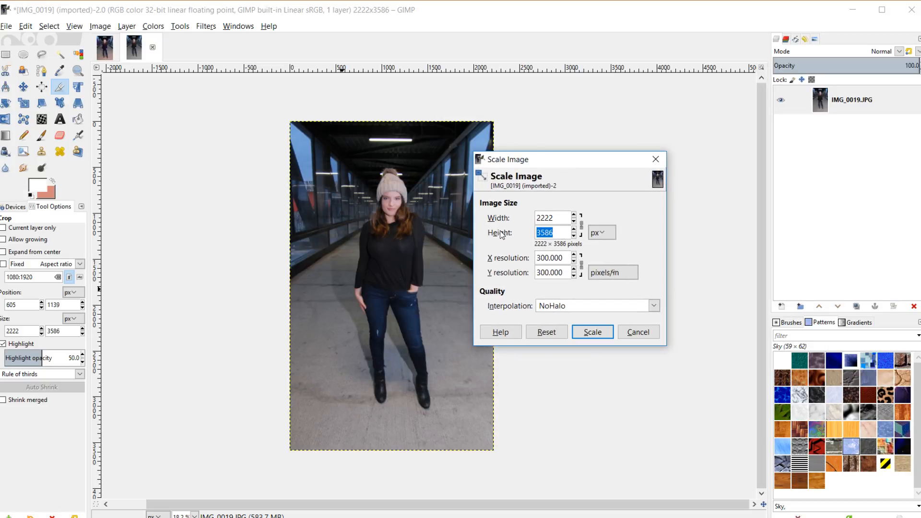
pyautogui.write('1920')
pyautogui.press('Tab')
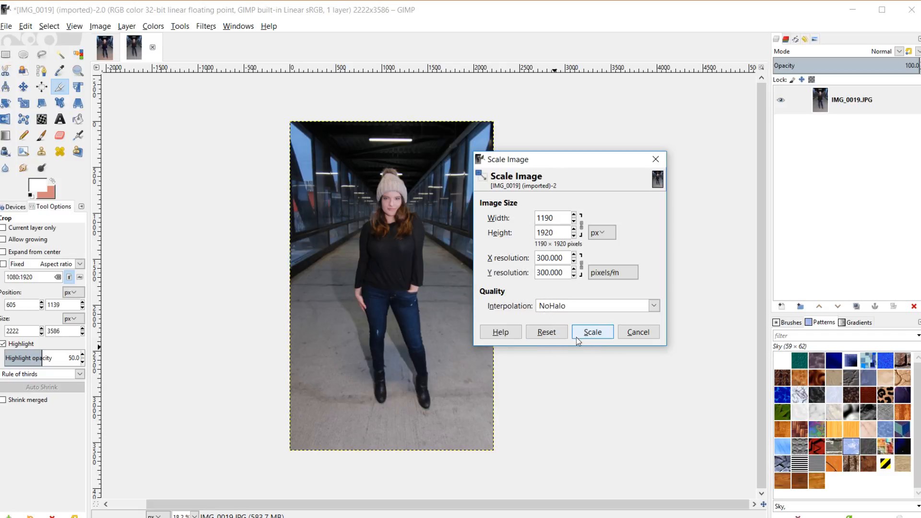
pyautogui.click(591, 335)
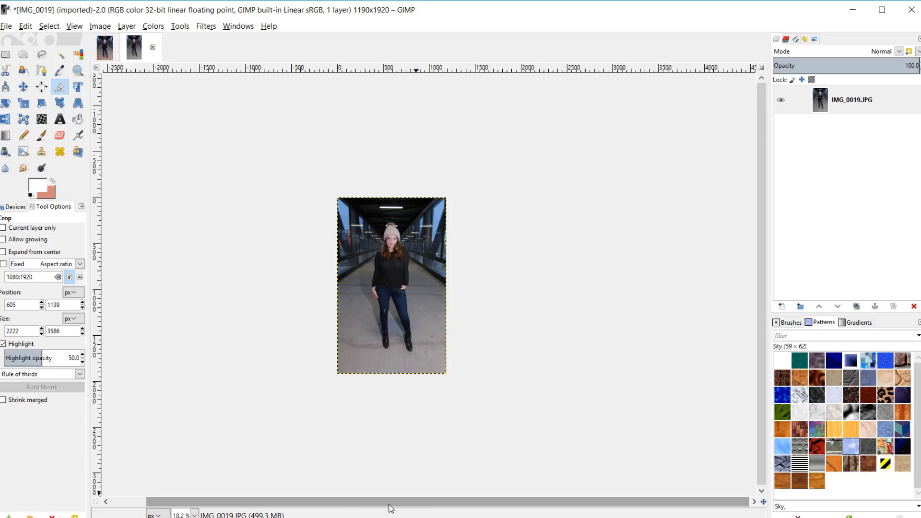
# Step: Compare the scaled photo with the finished Girl on Bridge version, and fit the scaled photo in the window
pyautogui.keyDown('ctrl'); pyautogui.scroll(1, 457, 335); pyautogui.keyUp('ctrl')
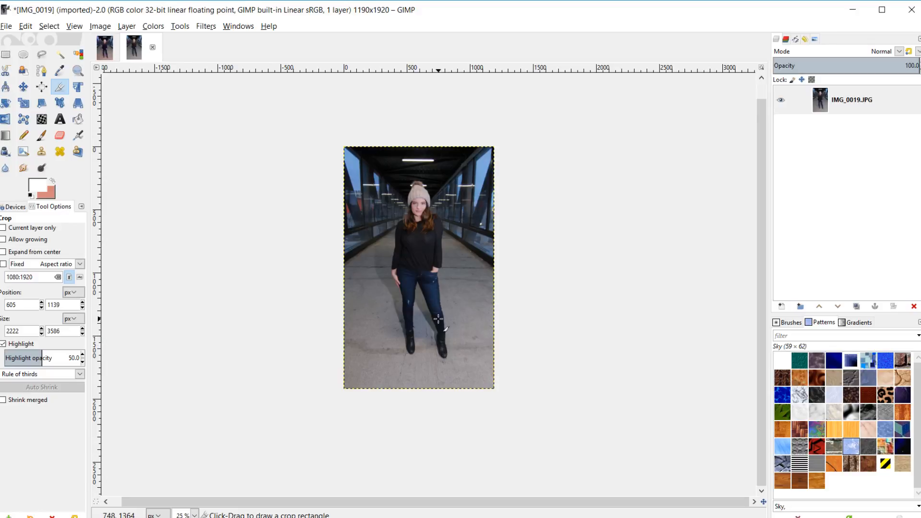
pyautogui.keyDown('ctrl'); pyautogui.scroll(1, 438, 319); pyautogui.keyUp('ctrl')
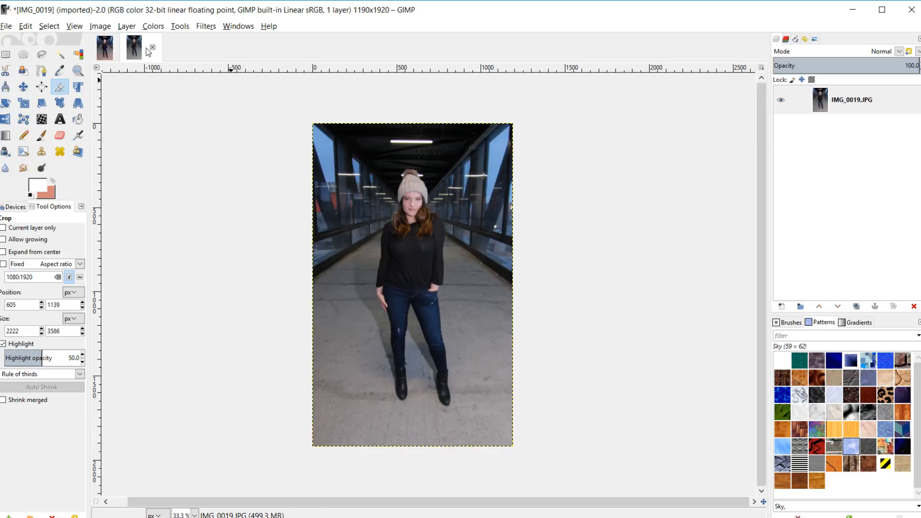
pyautogui.click(105, 53)
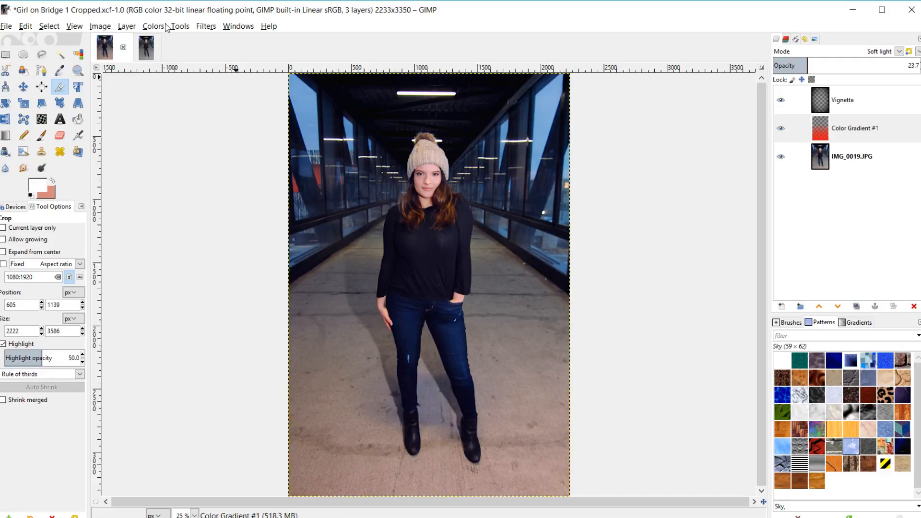
pyautogui.click(146, 47)
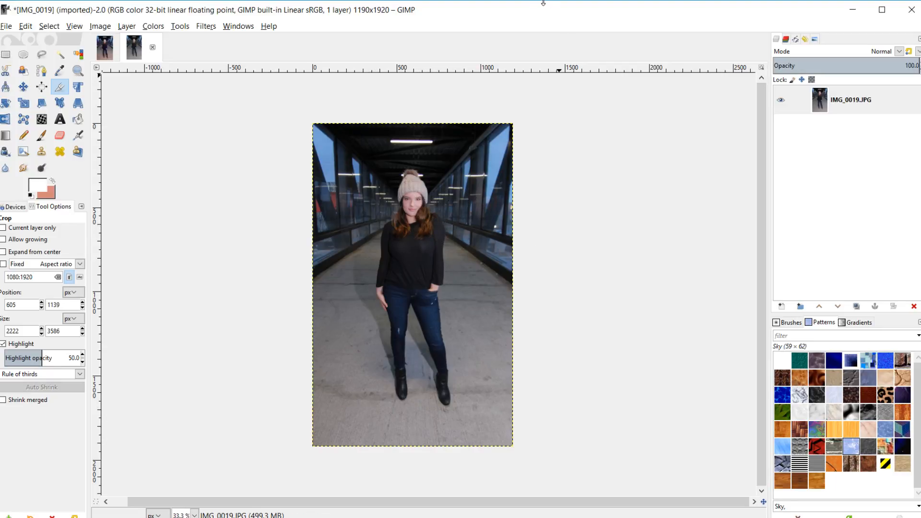
pyautogui.scroll(1, 445, 299)
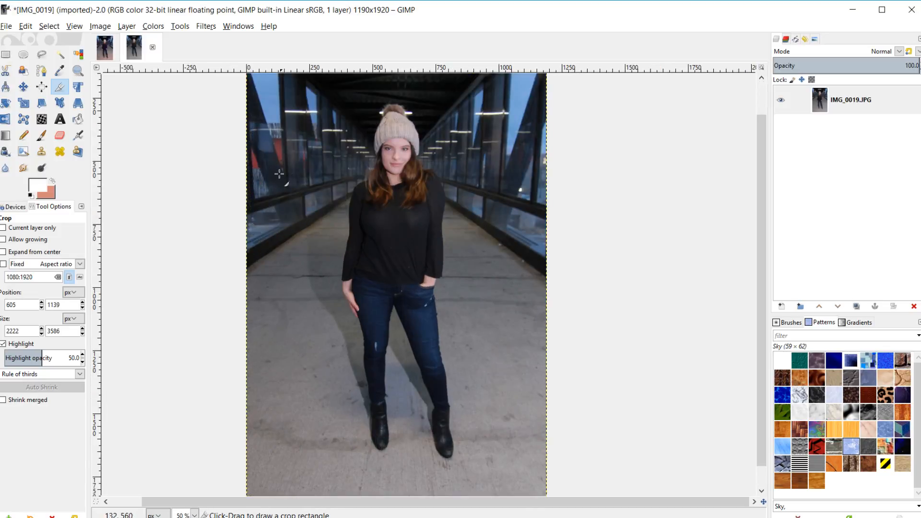
pyautogui.scroll(1, 366, 185)
pyautogui.scroll(-2, 379, 201)
pyautogui.scroll(-1, 378, 200)
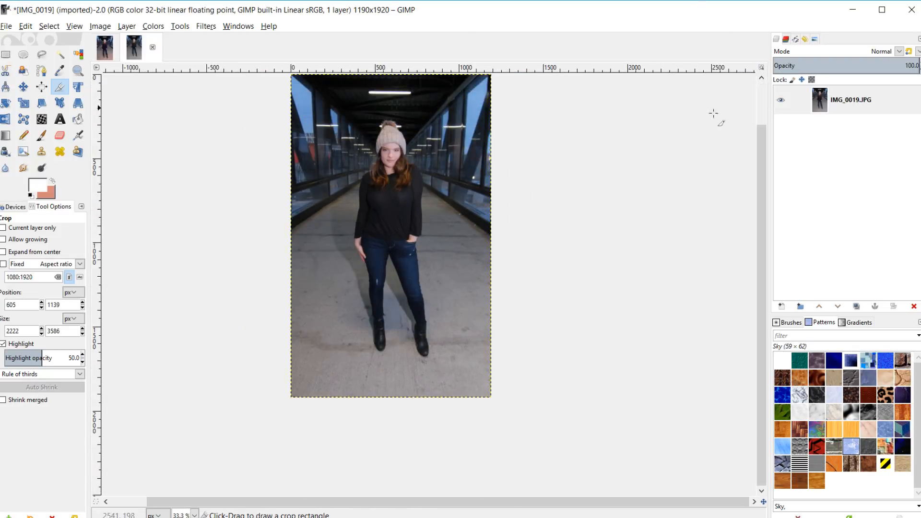
pyautogui.hotkey('shift', 'ctrl', 'j')
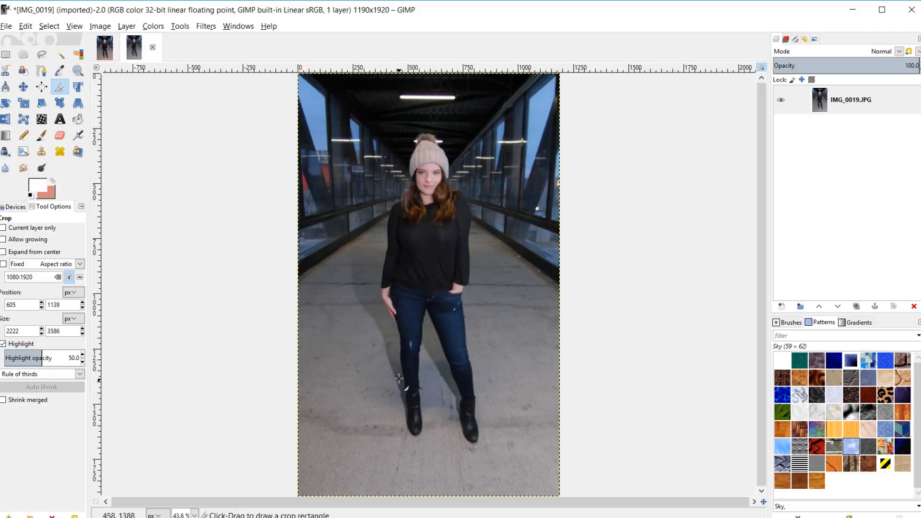
# Step: Open the Shadows-Highlights adjustment for the photo and raise the shadows to 45
pyautogui.click(100, 27)
pyautogui.moveTo(155, 30)
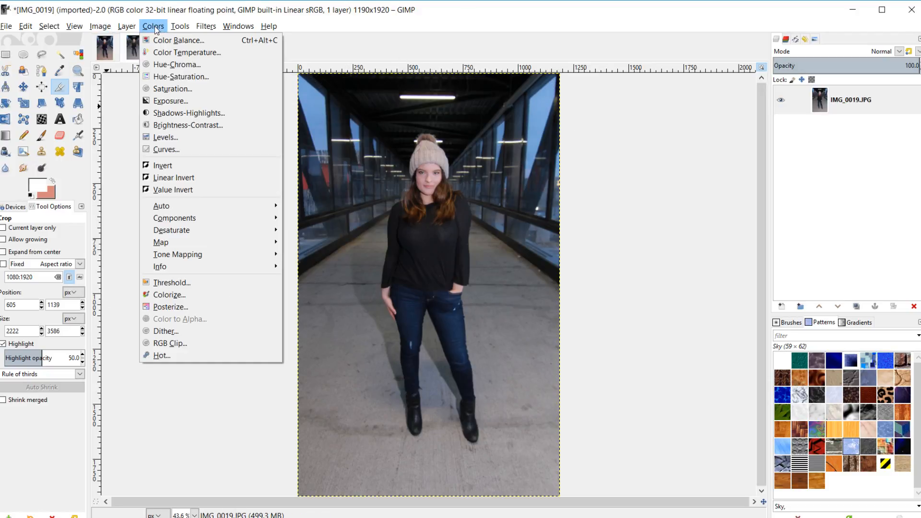
pyautogui.click(189, 112)
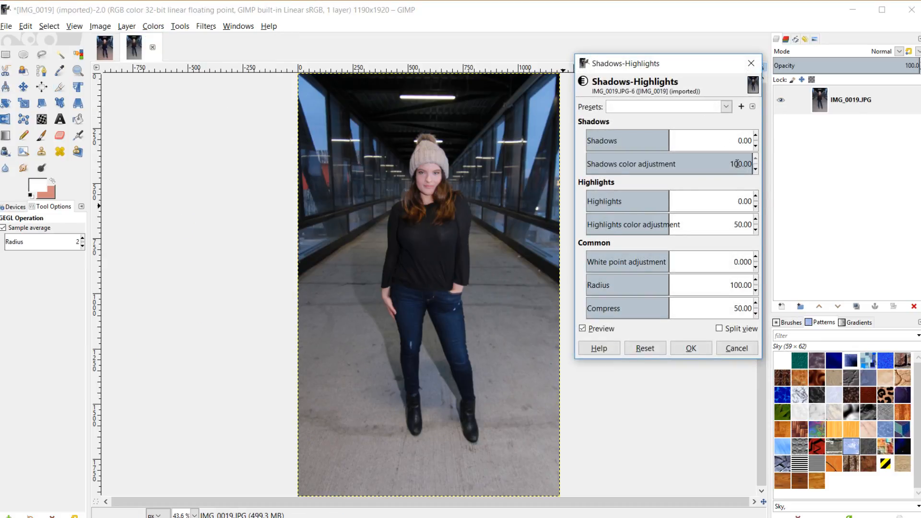
pyautogui.click(673, 135)
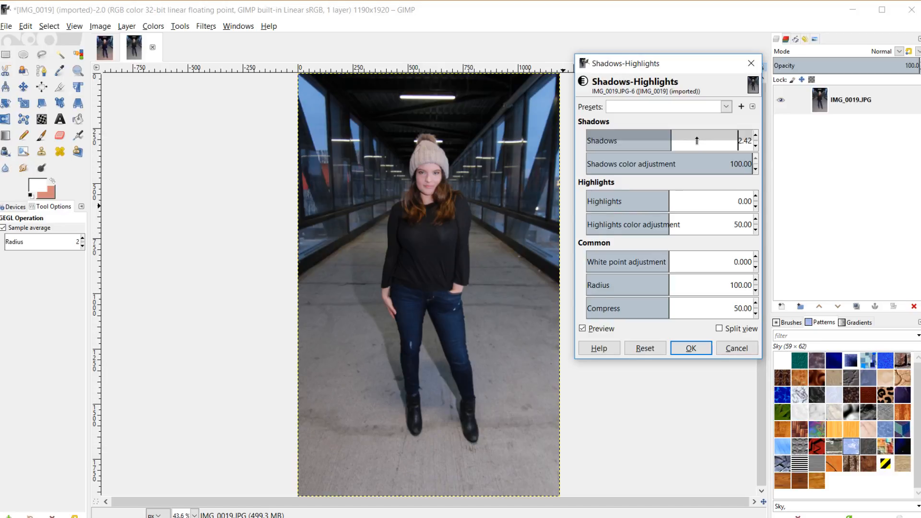
pyautogui.moveTo(687, 146); pyautogui.dragTo(711, 141)
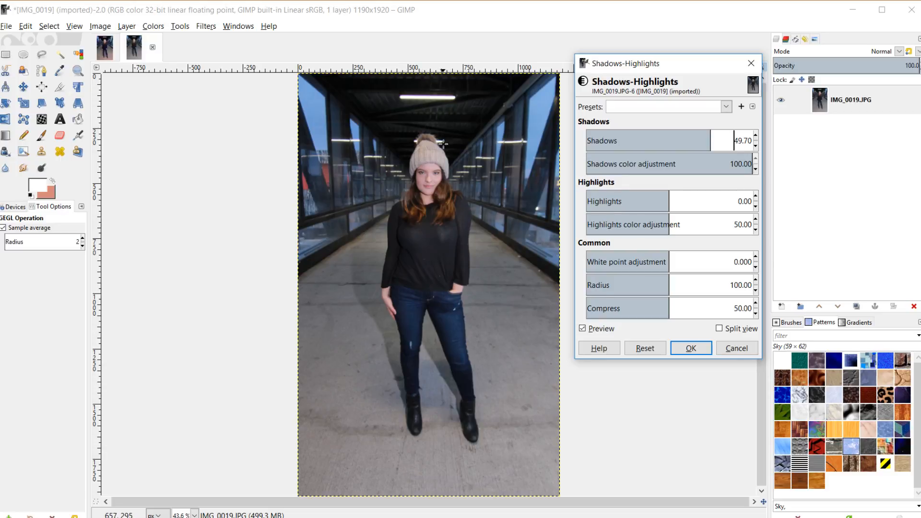
pyautogui.moveTo(702, 137); pyautogui.dragTo(762, 145)
pyautogui.write('5')
# Step: Test stronger and weaker highlights, set them to 25, and compare the photo with and without the adjustment preview
pyautogui.click(676, 195)
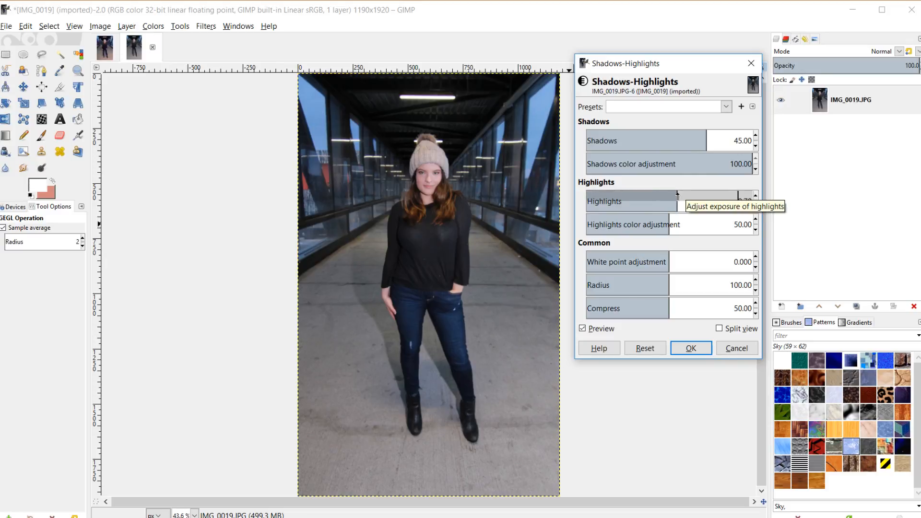
pyautogui.moveTo(675, 195); pyautogui.dragTo(731, 196)
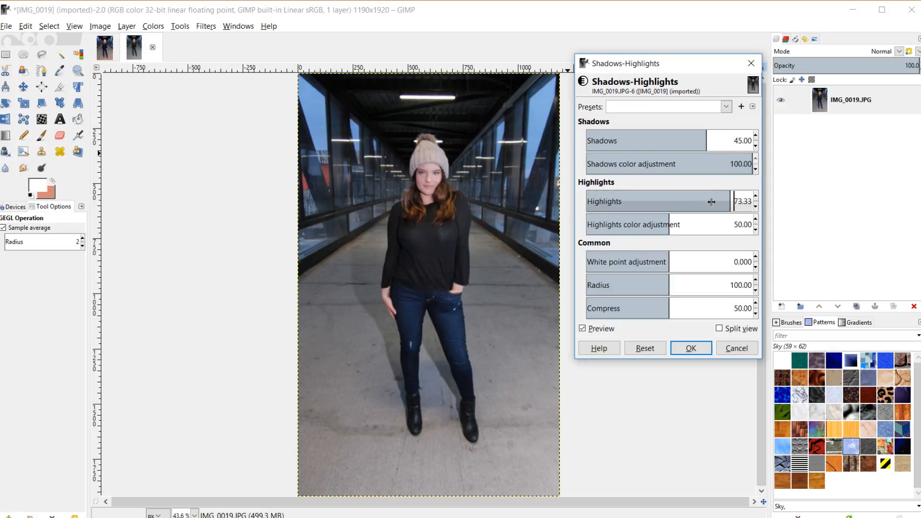
pyautogui.moveTo(718, 198); pyautogui.dragTo(692, 202)
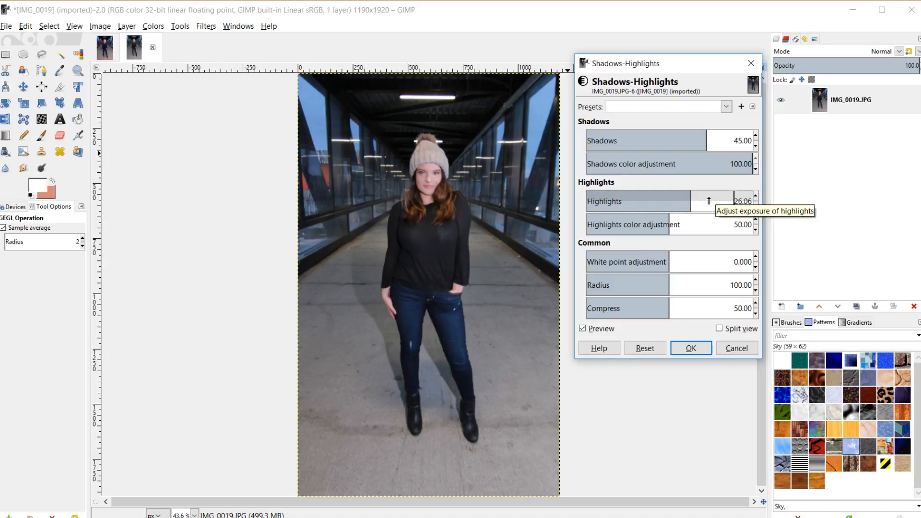
pyautogui.doubleClick(733, 201)
pyautogui.write('25')
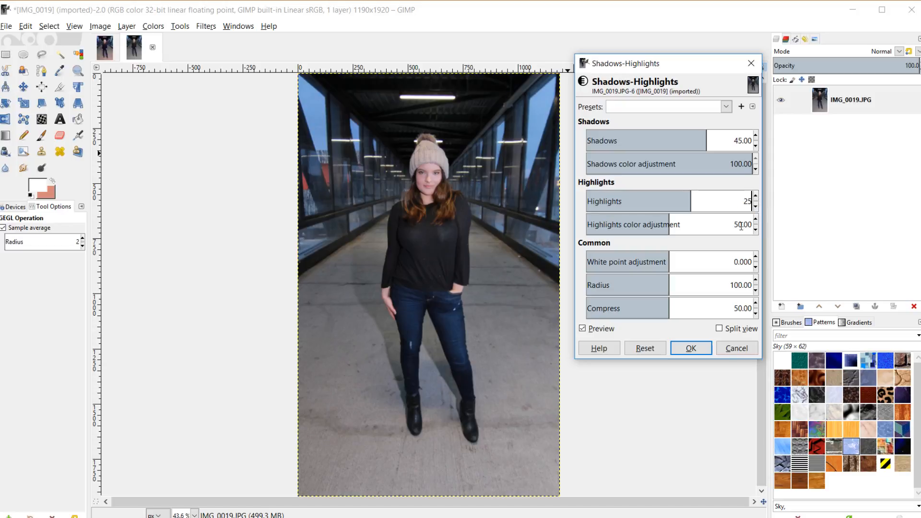
pyautogui.click(582, 329)
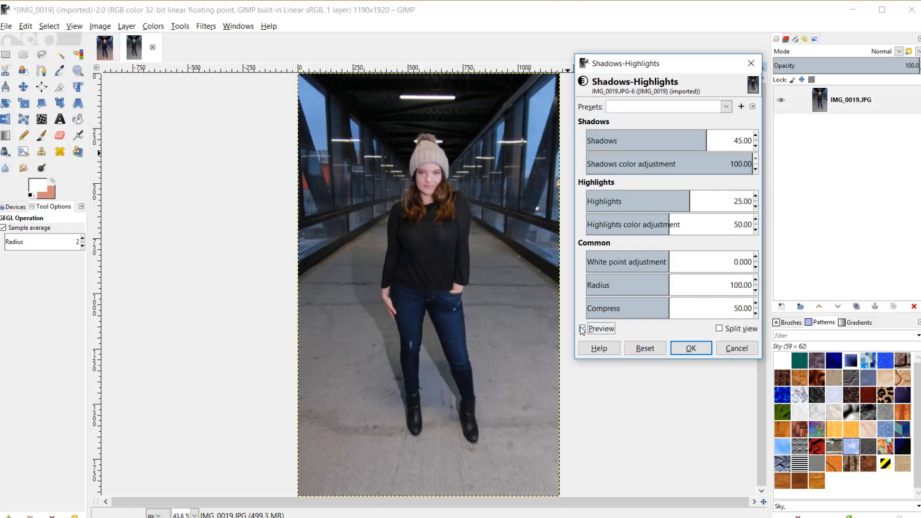
pyautogui.click(582, 329)
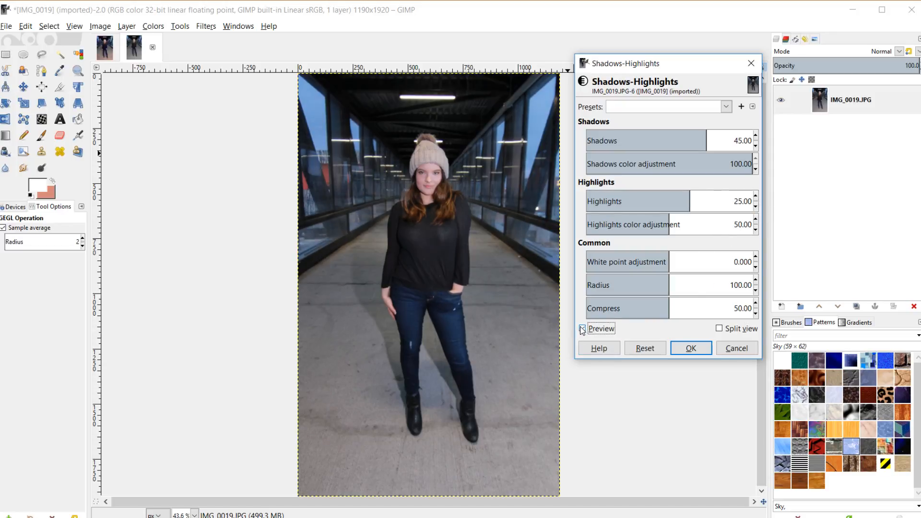
# Step: Reduce the shadows to 40 and compare the photo with and without the adjustment preview
pyautogui.click(739, 140)
pyautogui.press('Delete')
pyautogui.write('0')
pyautogui.click(738, 199)
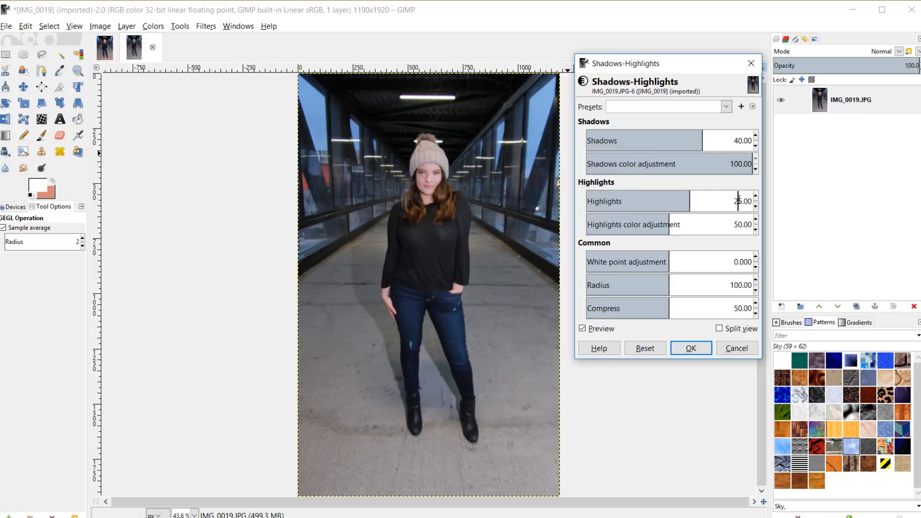
pyautogui.click(582, 329)
pyautogui.click(583, 329)
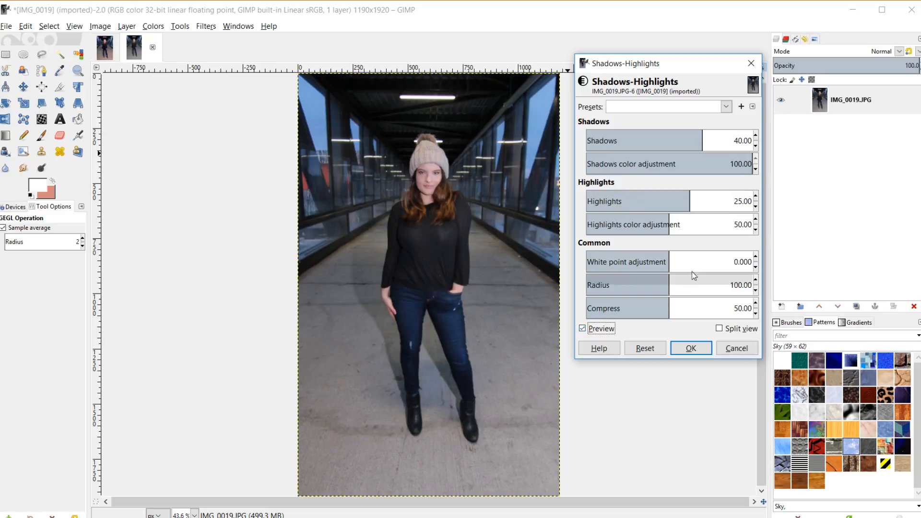
# Step: Try raising the white point adjustment to about 3.27 and compare the photo with and without the preview
pyautogui.moveTo(670, 257); pyautogui.dragTo(689, 257)
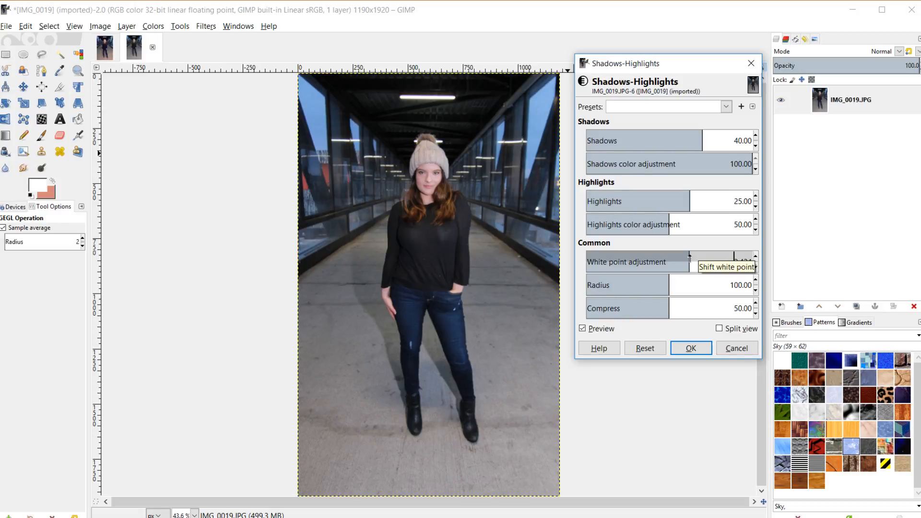
pyautogui.moveTo(689, 257); pyautogui.dragTo(685, 262)
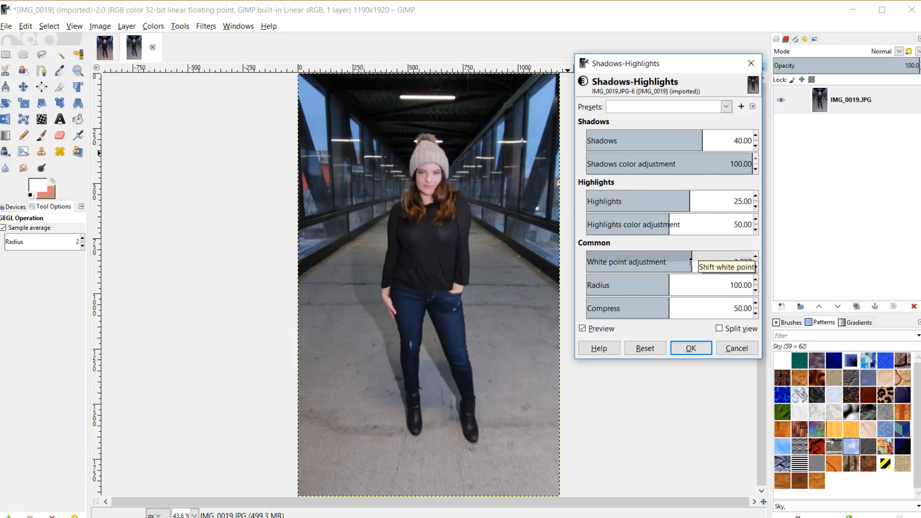
pyautogui.moveTo(690, 257)
pyautogui.mouseDown()
pyautogui.moveTo(704, 261)
pyautogui.moveTo(685, 263)
pyautogui.moveTo(696, 261)
pyautogui.mouseUp()
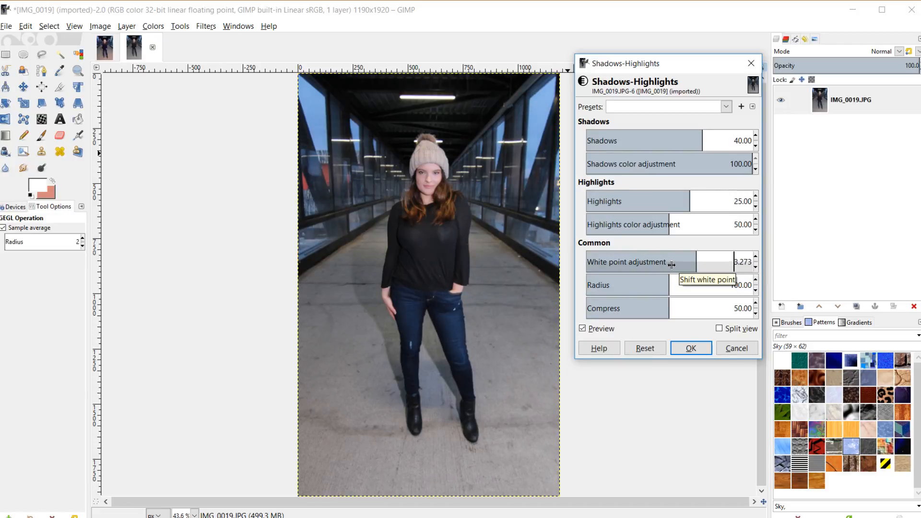
pyautogui.click(583, 328)
pyautogui.click(583, 328)
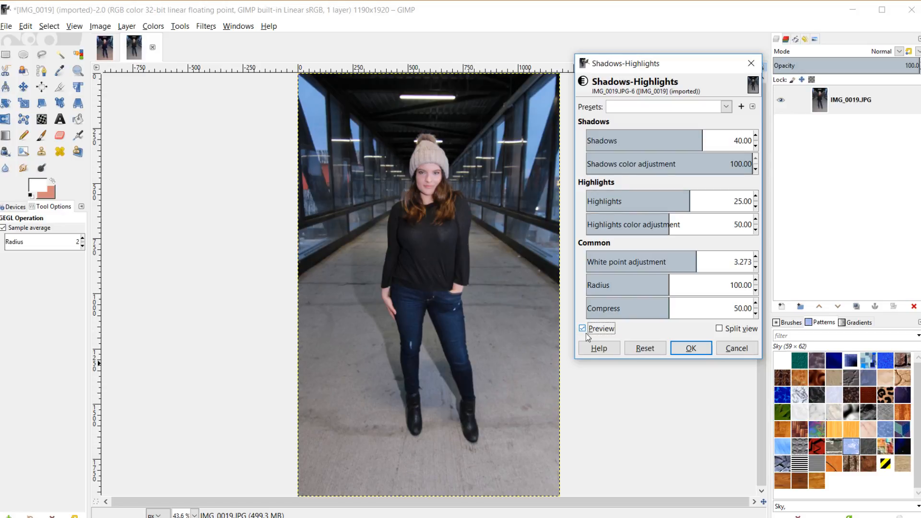
# Step: Compare white point adjustments of about 1.58 and 3.27, and set the white point adjustment to about 2.12
pyautogui.click(682, 259)
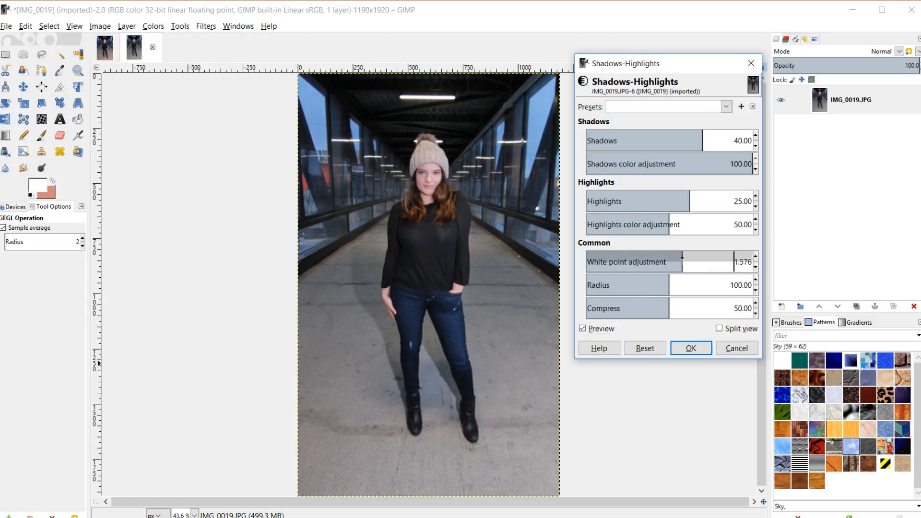
pyautogui.moveTo(682, 259); pyautogui.dragTo(696, 256)
pyautogui.click(583, 329)
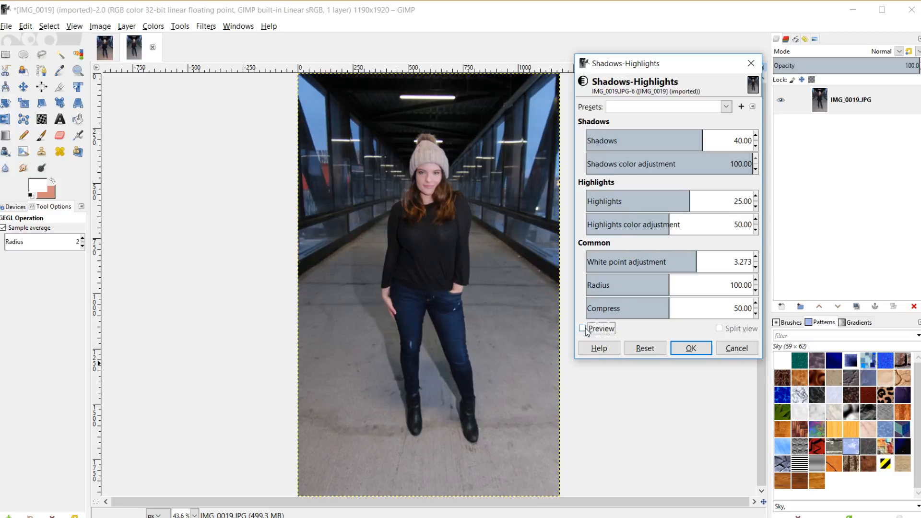
pyautogui.click(583, 328)
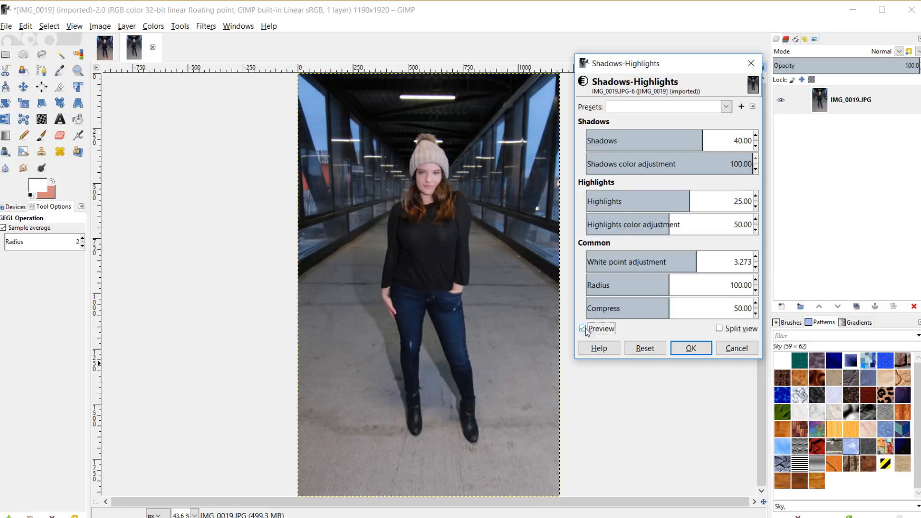
pyautogui.click(687, 256)
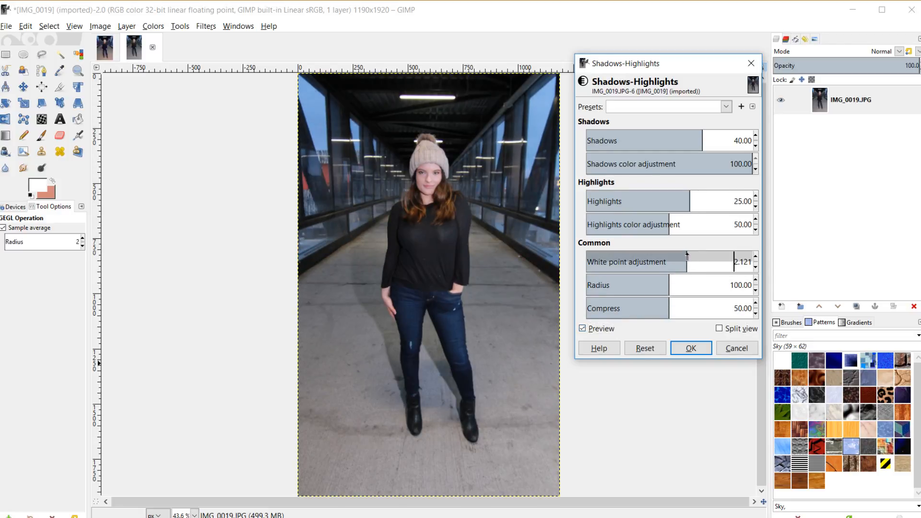
# Step: Raise the white point adjustment to about 2.79 and set the radius to about 110.95
pyautogui.moveTo(687, 256); pyautogui.dragTo(692, 255)
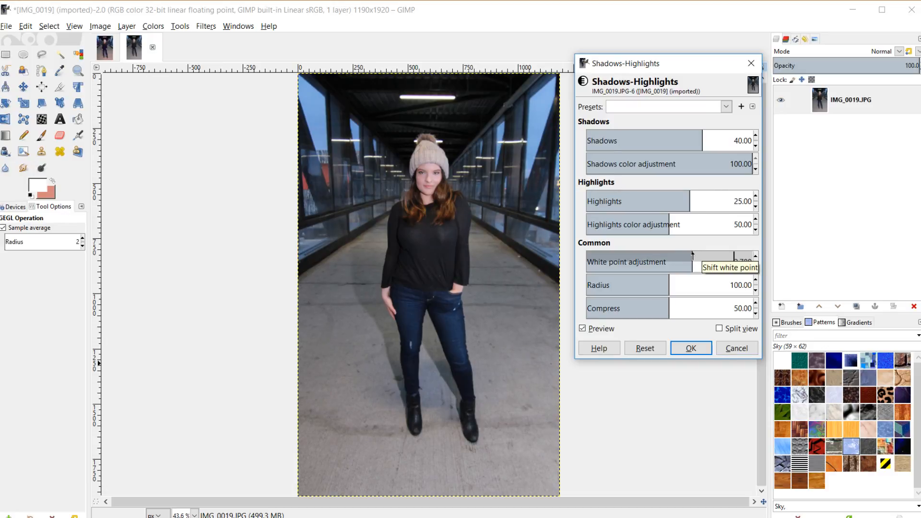
pyautogui.click(677, 283)
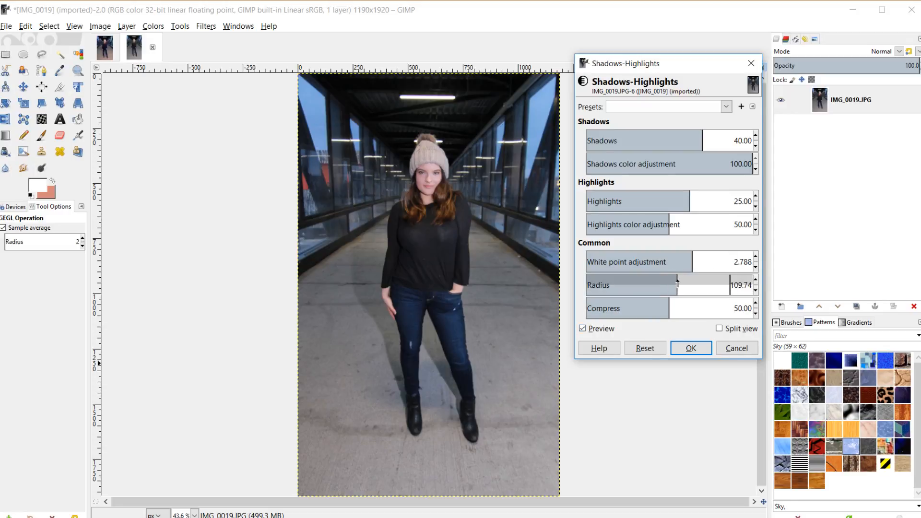
pyautogui.moveTo(677, 283)
pyautogui.mouseDown()
pyautogui.moveTo(691, 283)
pyautogui.moveTo(662, 283)
pyautogui.moveTo(691, 287)
pyautogui.moveTo(648, 290)
pyautogui.moveTo(677, 286)
pyautogui.mouseUp()
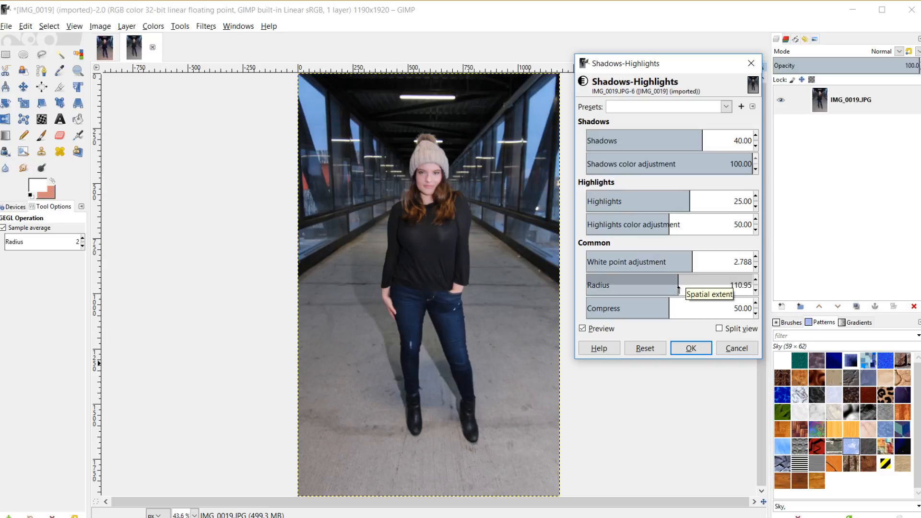
# Step: Set the compress amount to 53.64, compare the photo with and without the preview, and apply the Shadows-Highlights adjustment
pyautogui.click(679, 302)
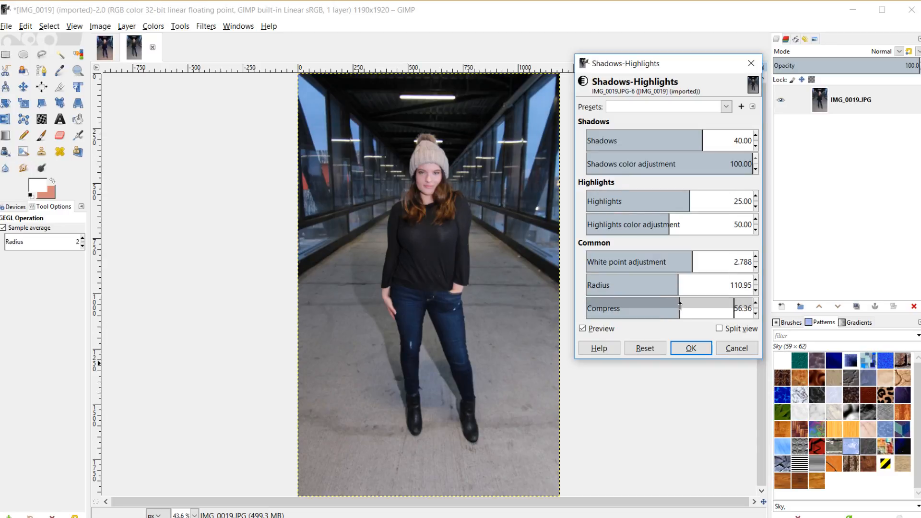
pyautogui.moveTo(680, 302)
pyautogui.mouseDown()
pyautogui.moveTo(652, 302)
pyautogui.moveTo(698, 302)
pyautogui.moveTo(675, 302)
pyautogui.mouseUp()
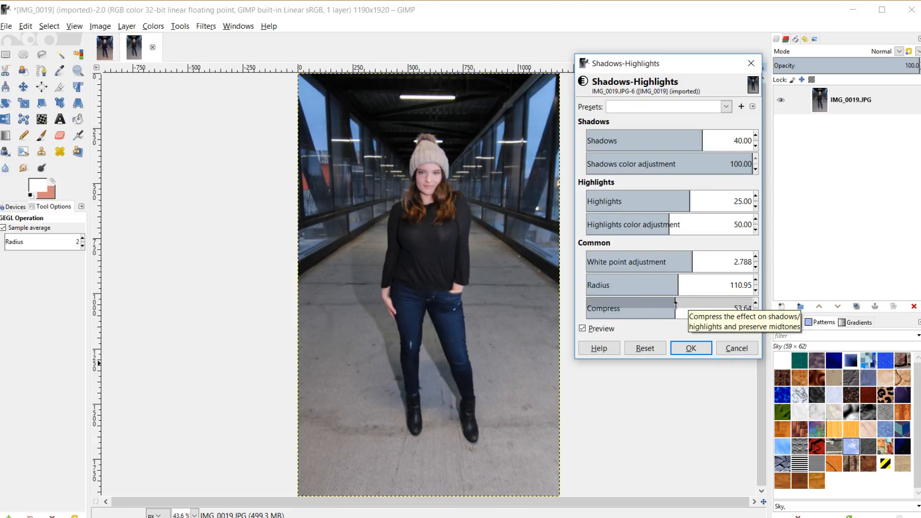
pyautogui.click(589, 331)
pyautogui.click(587, 330)
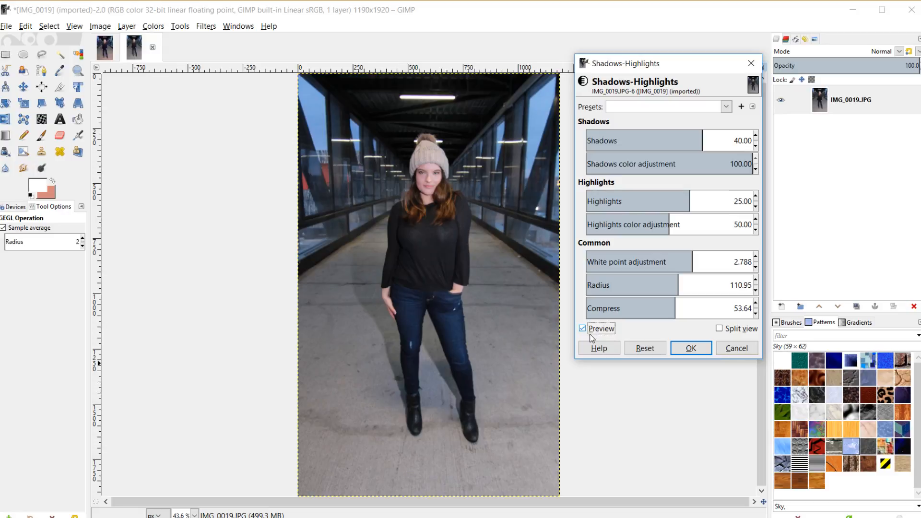
pyautogui.click(693, 348)
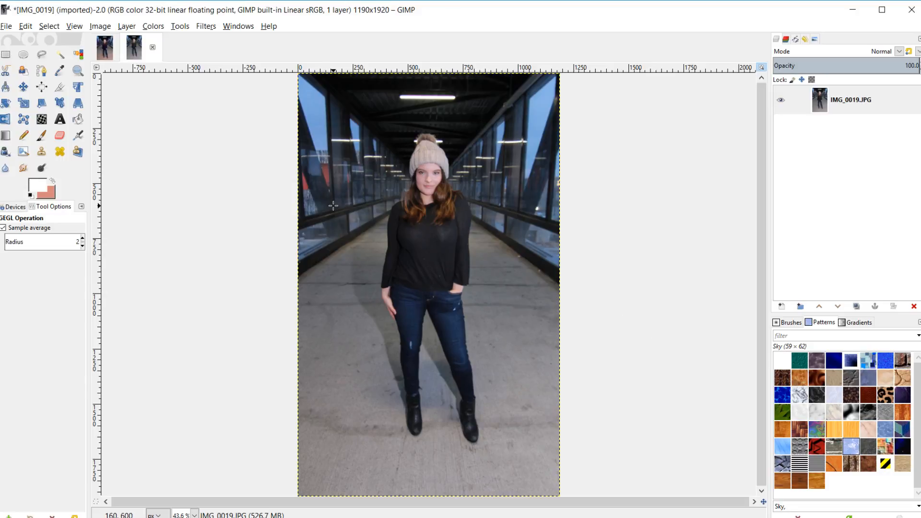
# Step: In Color Balance, test the midtones' cyan-red level at about -19.6 and 33.0, and set it to 1.0
pyautogui.click(154, 26)
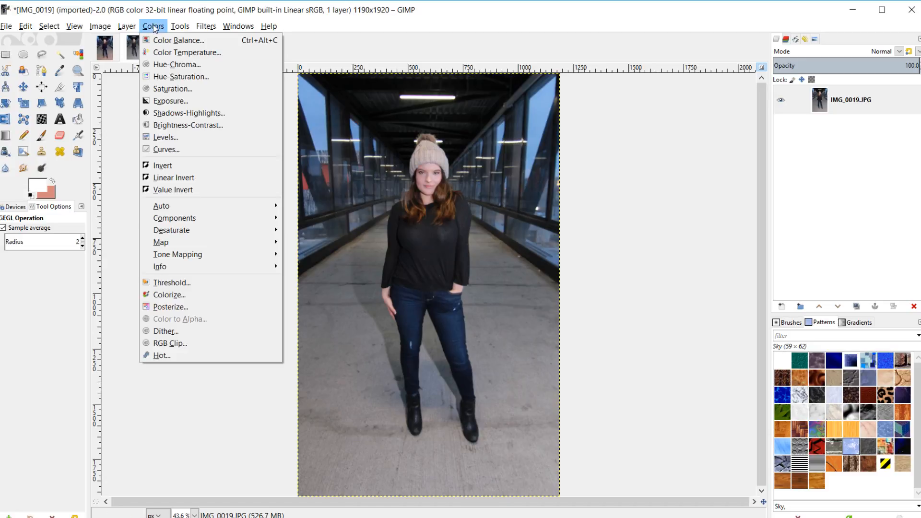
pyautogui.click(162, 39)
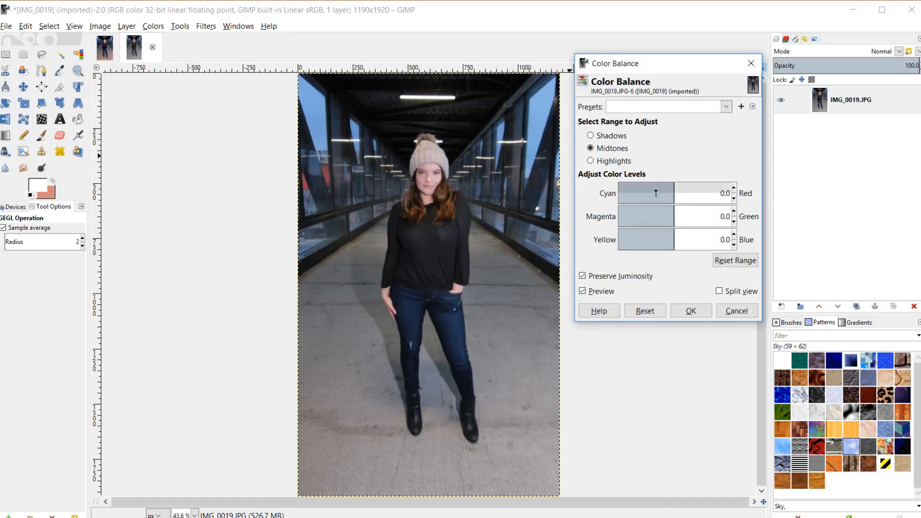
pyautogui.moveTo(676, 187); pyautogui.dragTo(663, 187)
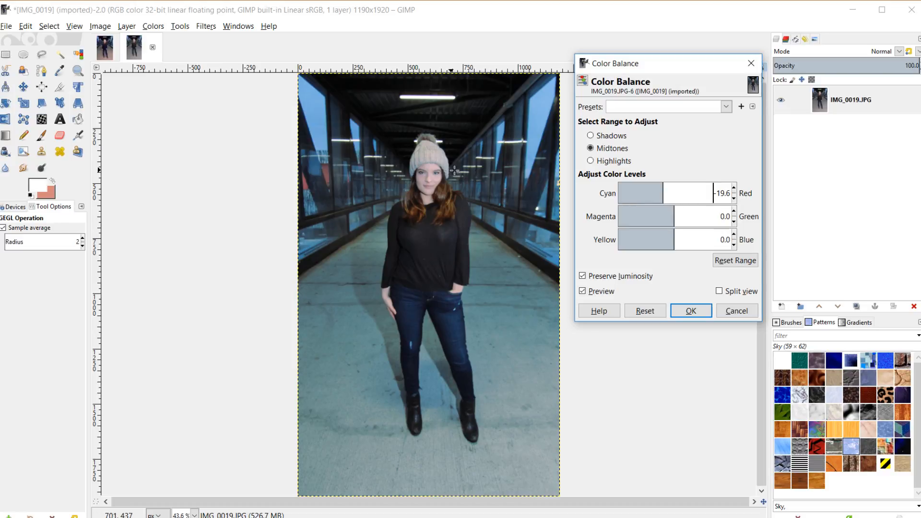
pyautogui.moveTo(651, 187); pyautogui.dragTo(677, 187)
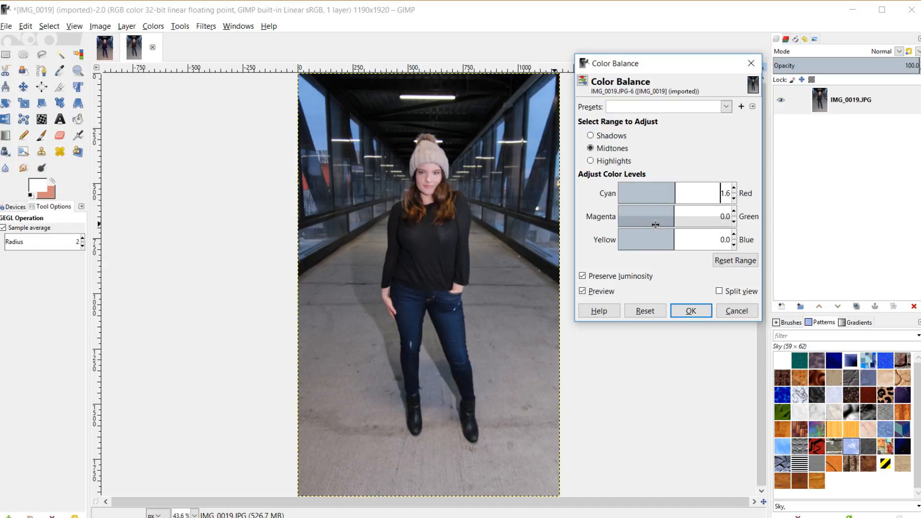
pyautogui.moveTo(676, 191); pyautogui.dragTo(693, 191)
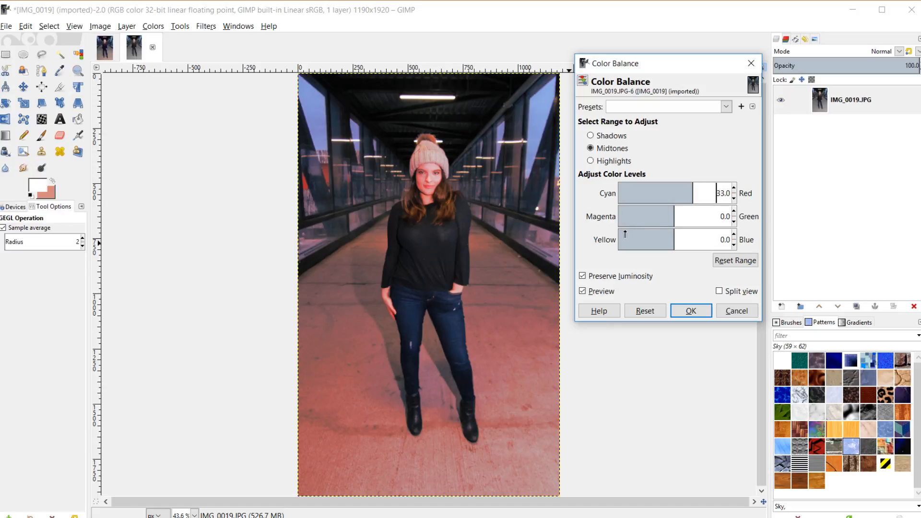
pyautogui.moveTo(684, 189); pyautogui.dragTo(733, 194)
pyautogui.click(733, 197)
pyautogui.write('1.0')
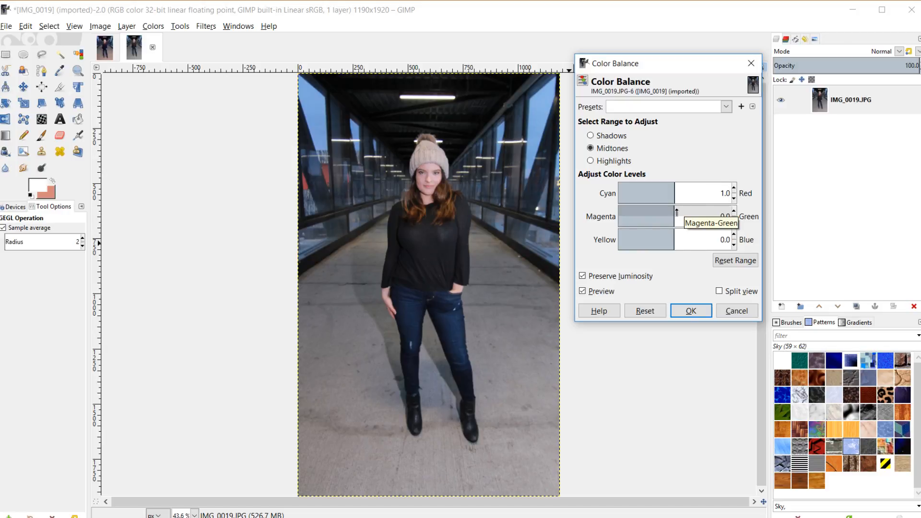
# Step: Set both the magenta-green and the yellow-blue level of the midtones to 2.0
pyautogui.moveTo(674, 209); pyautogui.dragTo(674, 210)
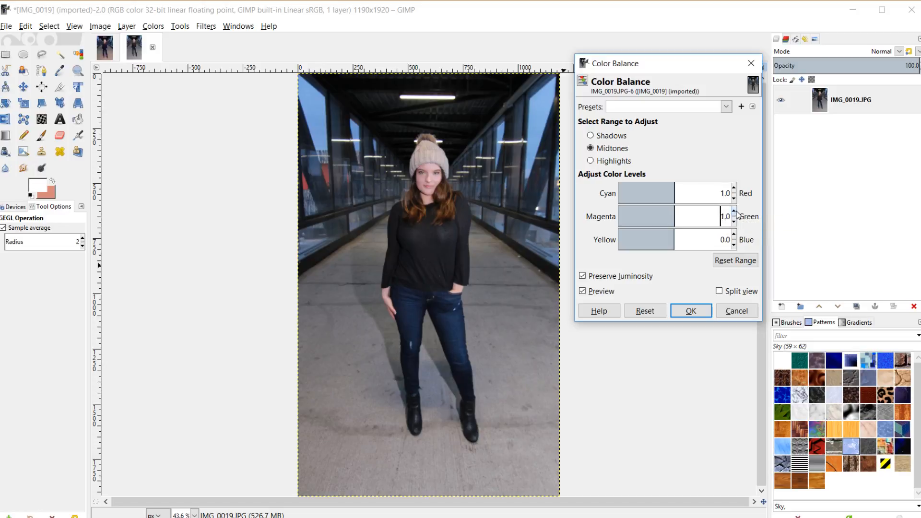
pyautogui.click(733, 210)
pyautogui.click(734, 210)
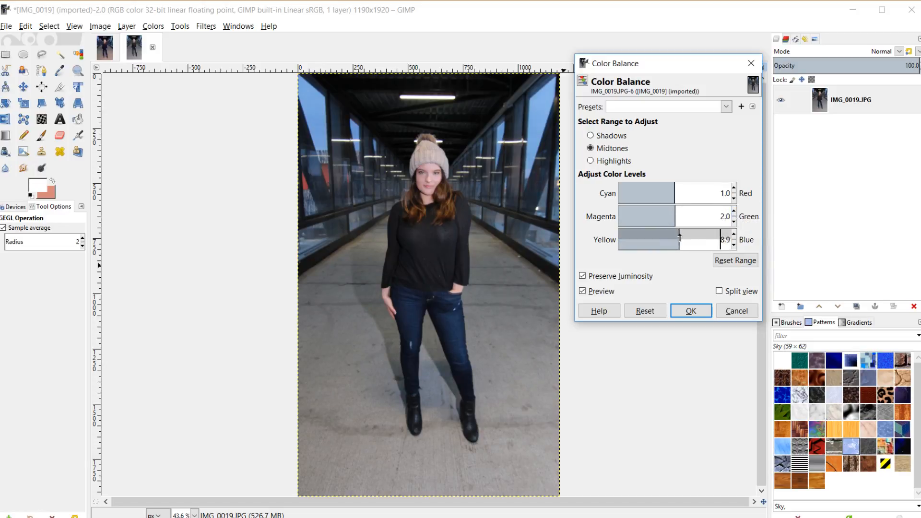
pyautogui.moveTo(673, 237); pyautogui.dragTo(674, 237)
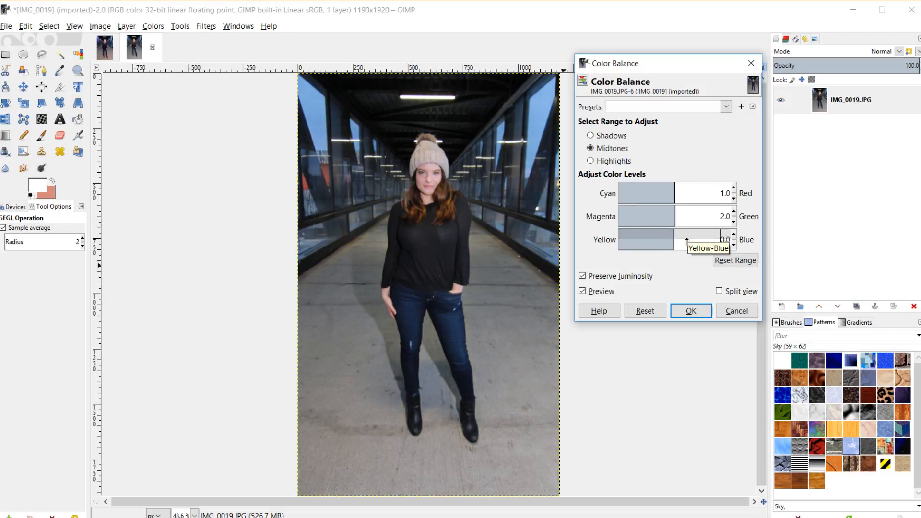
pyautogui.click(734, 235)
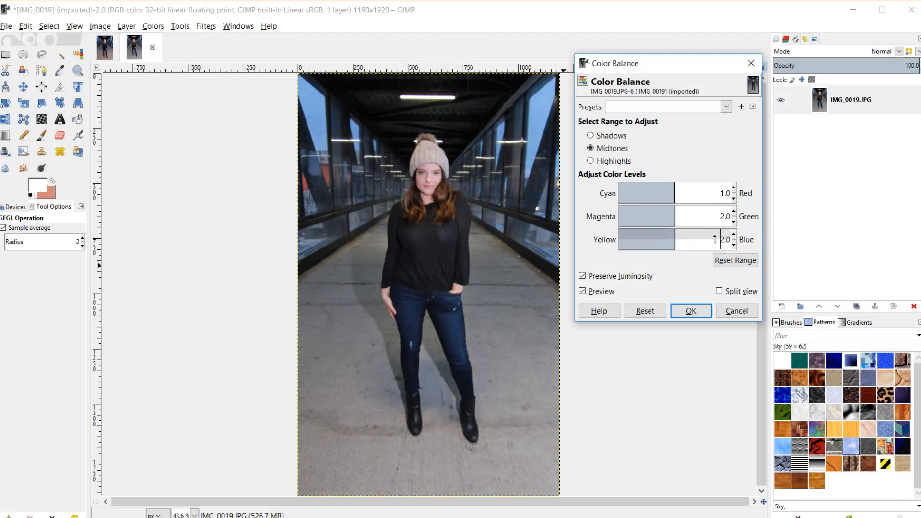
# Step: Compare the photo with and without the color balance preview, and fine-tune the midtones' yellow-blue level to 1.7
pyautogui.click(586, 291)
pyautogui.click(584, 291)
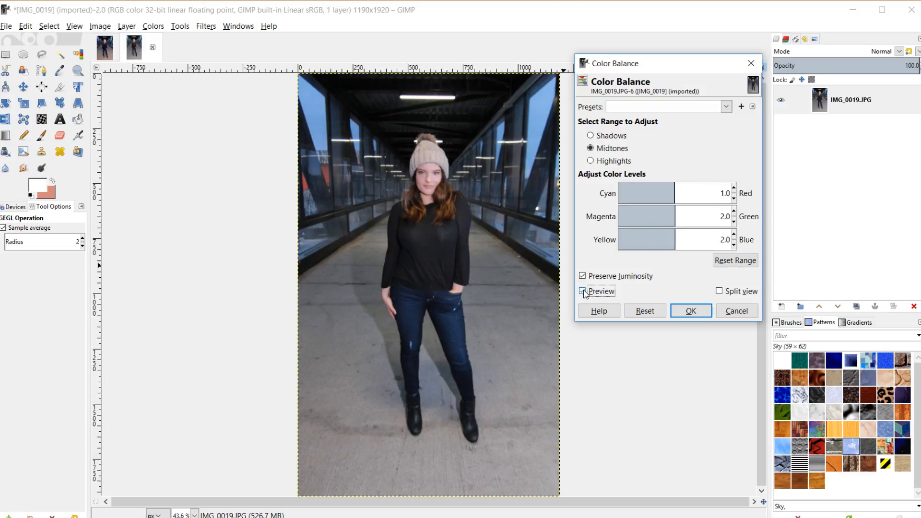
pyautogui.click(671, 234)
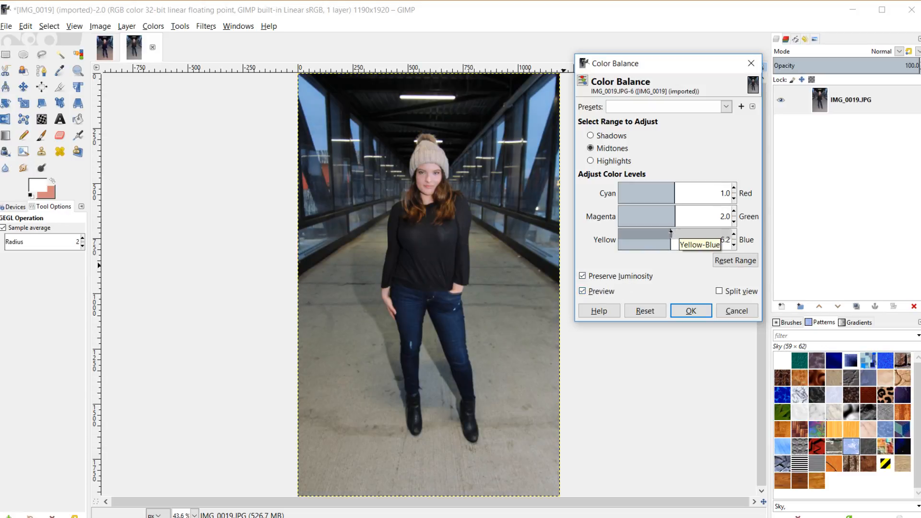
pyautogui.moveTo(671, 233); pyautogui.dragTo(675, 234)
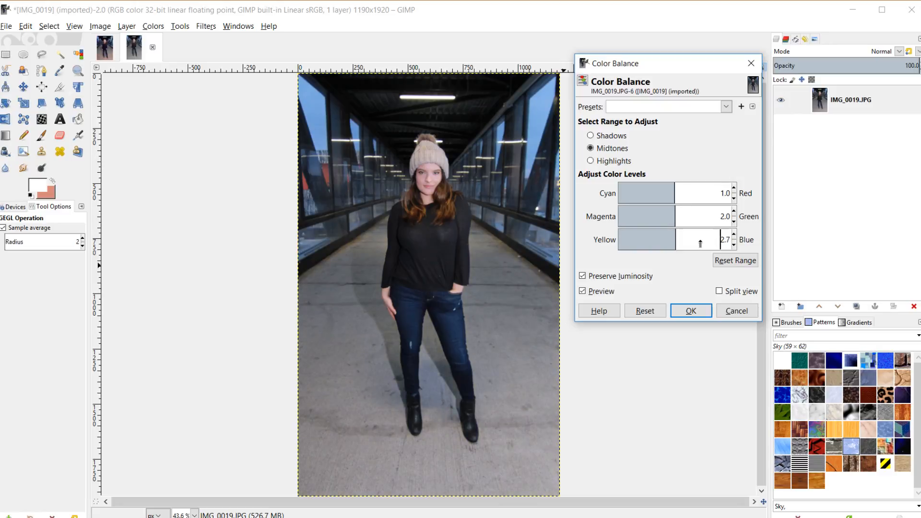
pyautogui.click(734, 245)
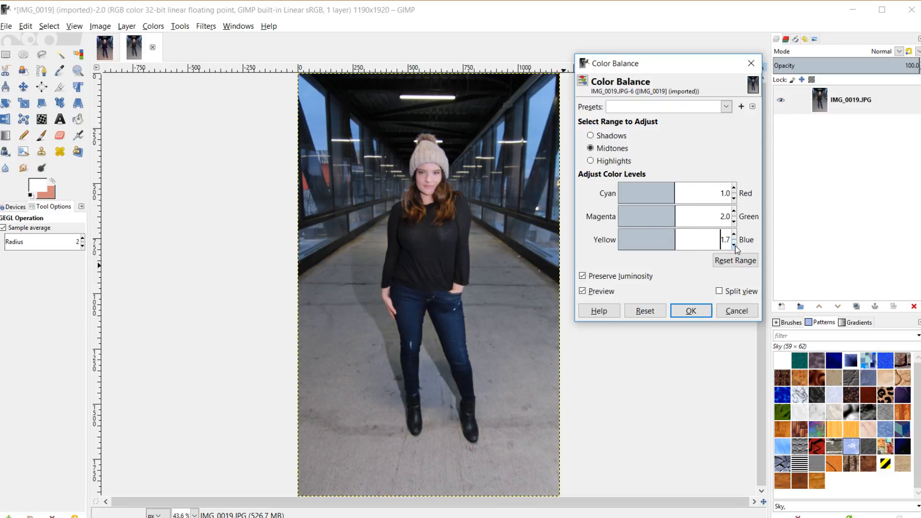
# Step: For the shadows range, set the cyan-red level to 1.7 and the magenta-green level to -1.5
pyautogui.click(595, 137)
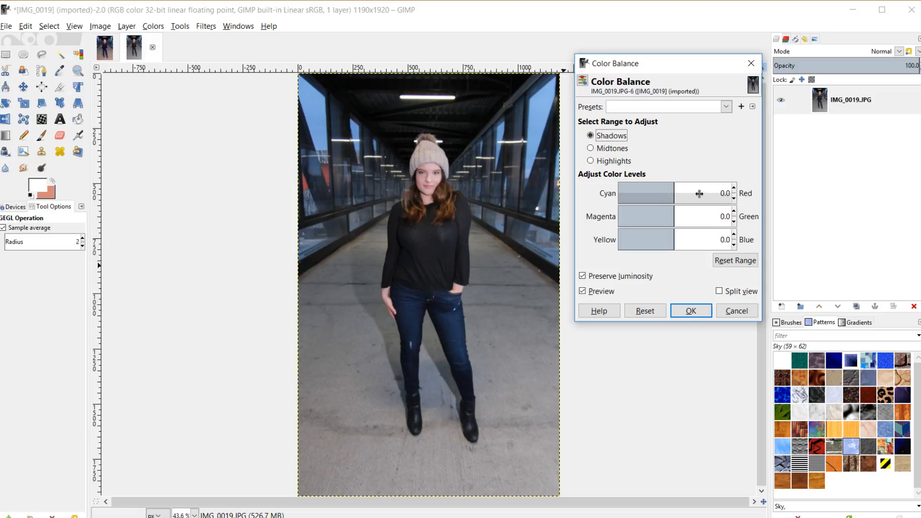
pyautogui.moveTo(677, 187); pyautogui.dragTo(675, 184)
pyautogui.click(732, 199)
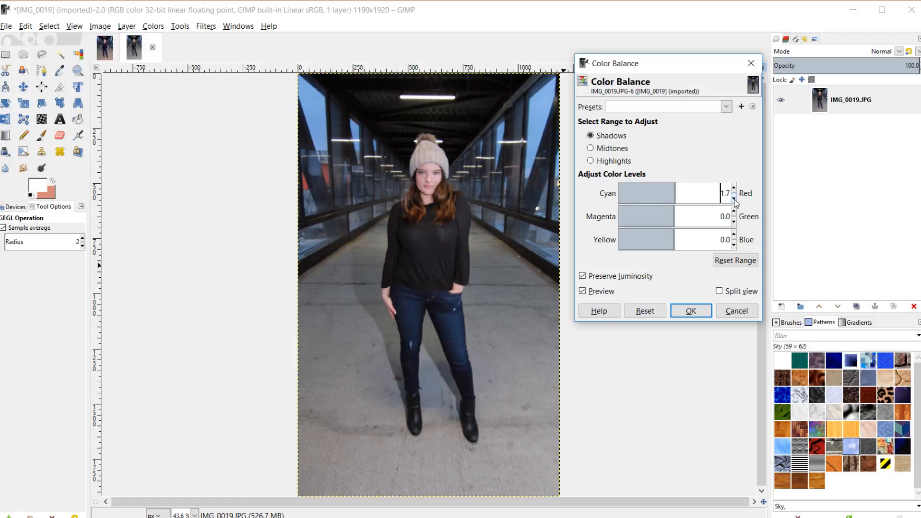
pyautogui.moveTo(673, 215); pyautogui.dragTo(671, 213)
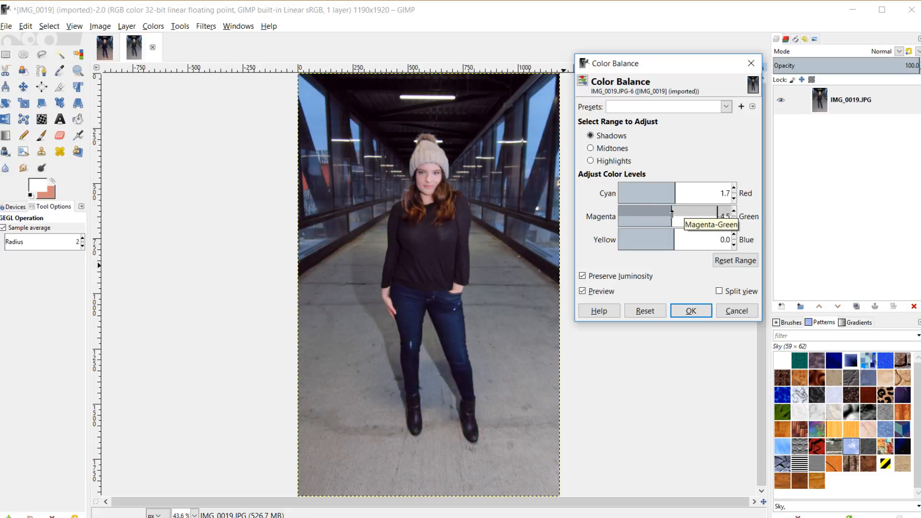
pyautogui.click(733, 212)
pyautogui.click(733, 212)
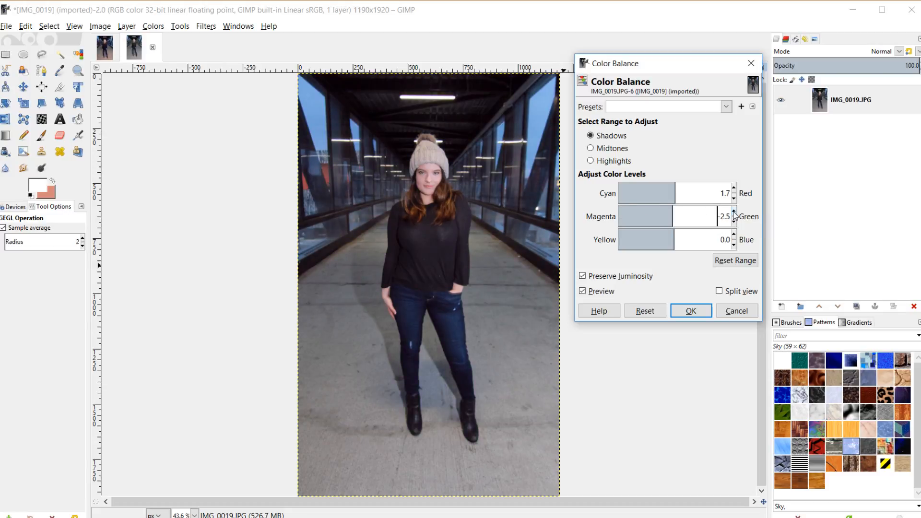
# Step: Set the shadows' yellow-blue level to -1.9 and compare the photo with and without the preview
pyautogui.moveTo(674, 234); pyautogui.dragTo(674, 234)
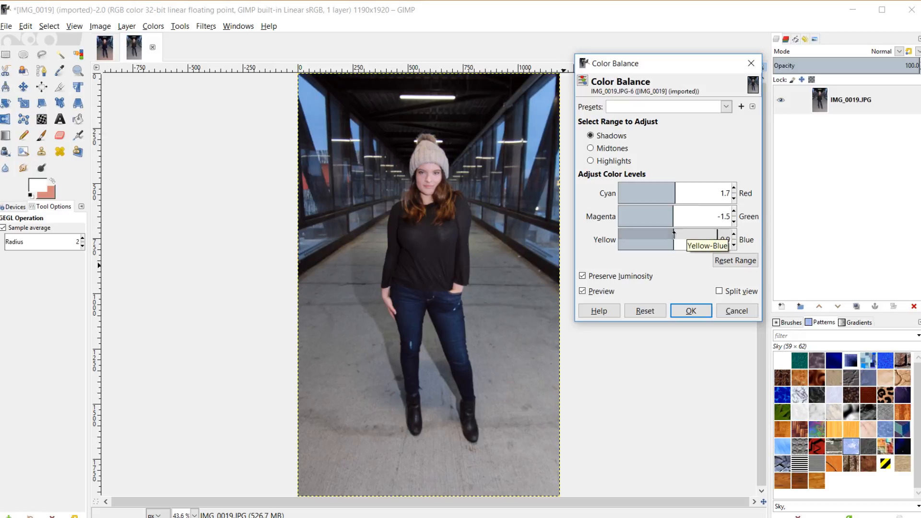
pyautogui.click(733, 245)
pyautogui.click(582, 291)
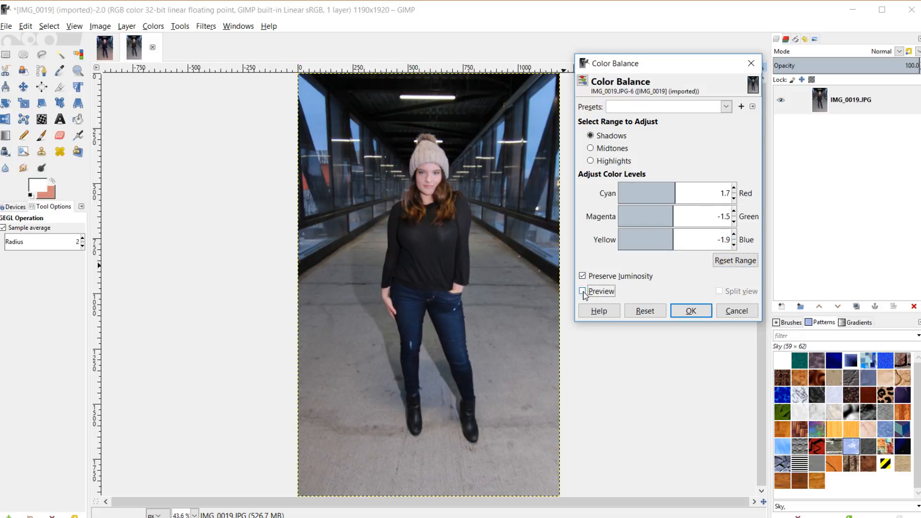
pyautogui.click(583, 292)
# Step: Switch the color balance to the highlights range and set its cyan-red level to -0.5
pyautogui.click(590, 161)
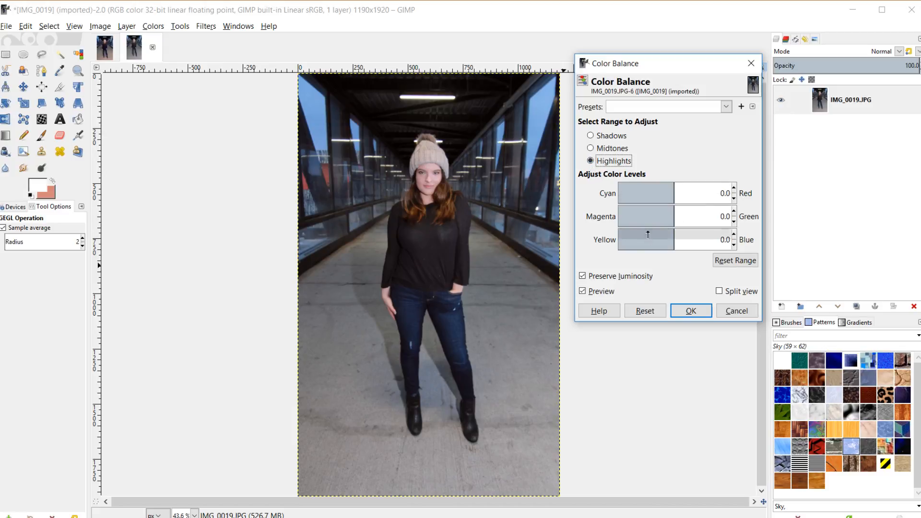
pyautogui.moveTo(676, 191); pyautogui.dragTo(672, 192)
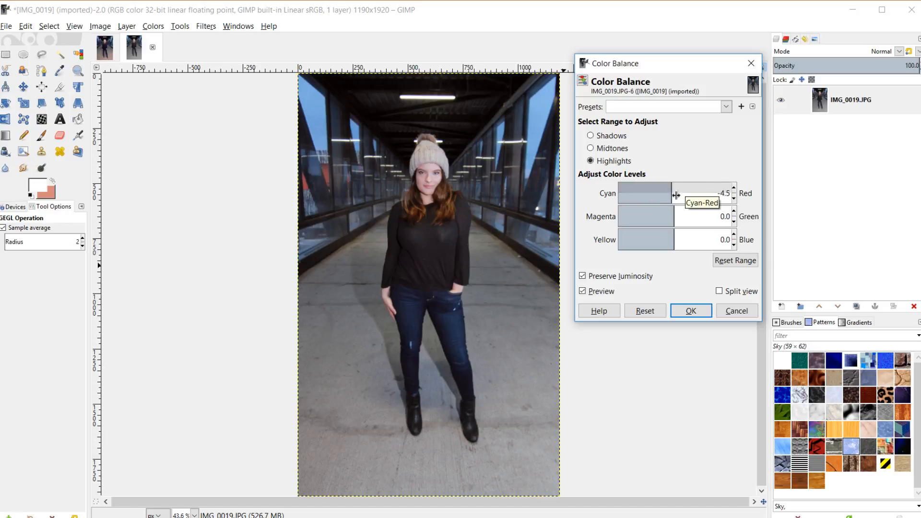
pyautogui.click(733, 187)
pyautogui.click(733, 187)
pyautogui.click(734, 187)
pyautogui.click(734, 187)
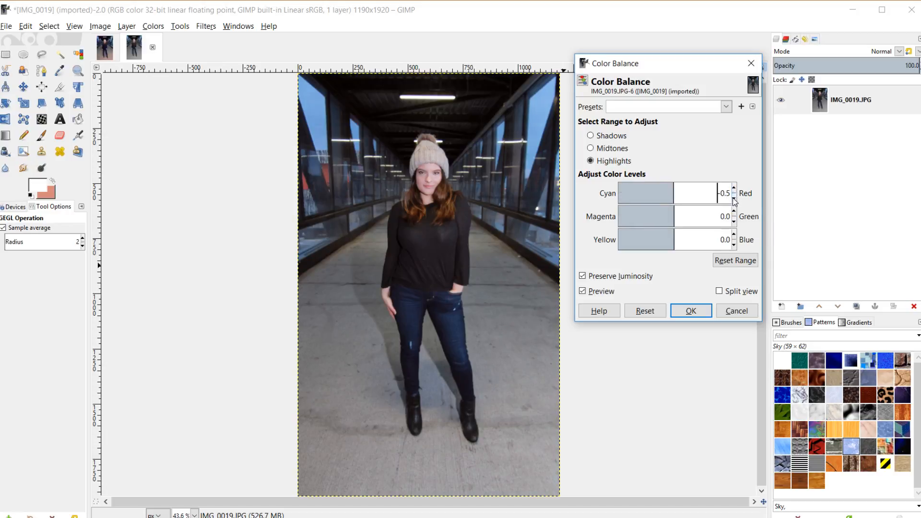
# Step: Set the highlights' magenta-green level to -1.0
pyautogui.click(674, 210)
pyautogui.click(733, 222)
pyautogui.click(733, 222)
pyautogui.click(734, 211)
# Step: Set the highlights' yellow-blue level to -1.4
pyautogui.click(677, 234)
pyautogui.moveTo(677, 234); pyautogui.dragTo(676, 235)
pyautogui.click(733, 245)
pyautogui.click(733, 246)
pyautogui.click(733, 245)
pyautogui.click(734, 246)
pyautogui.click(734, 246)
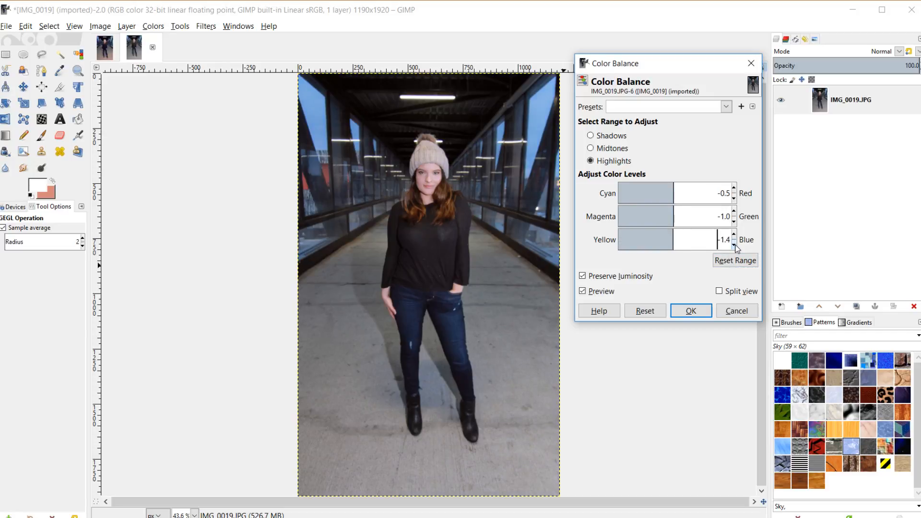
# Step: Compare the photo with and without the color balance preview and apply the adjustment
pyautogui.click(583, 291)
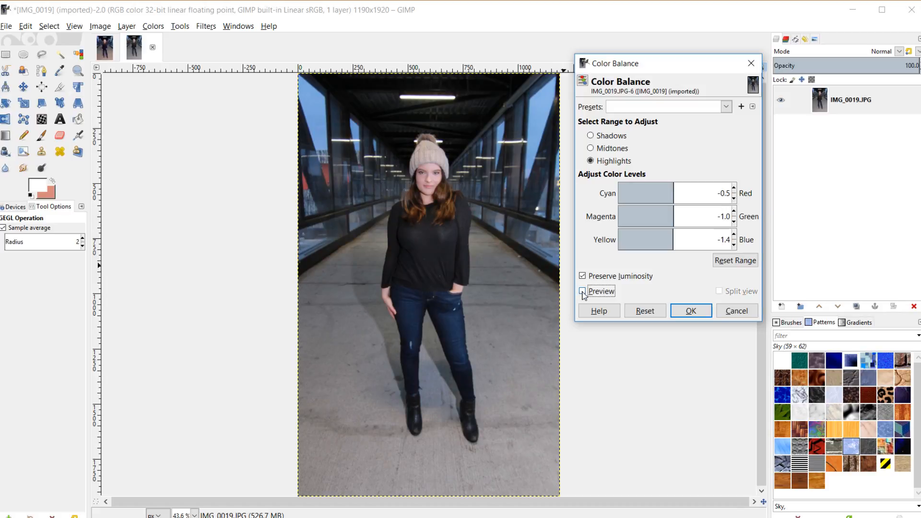
pyautogui.click(583, 291)
pyautogui.click(686, 311)
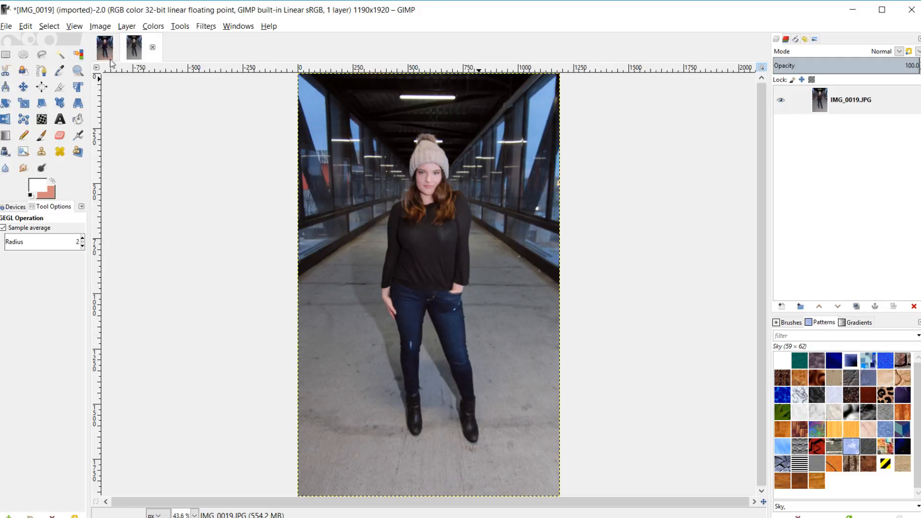
# Step: Open Levels for the photo and set the value channel's black input to 1.33 and white input to 93.07
pyautogui.click(153, 26)
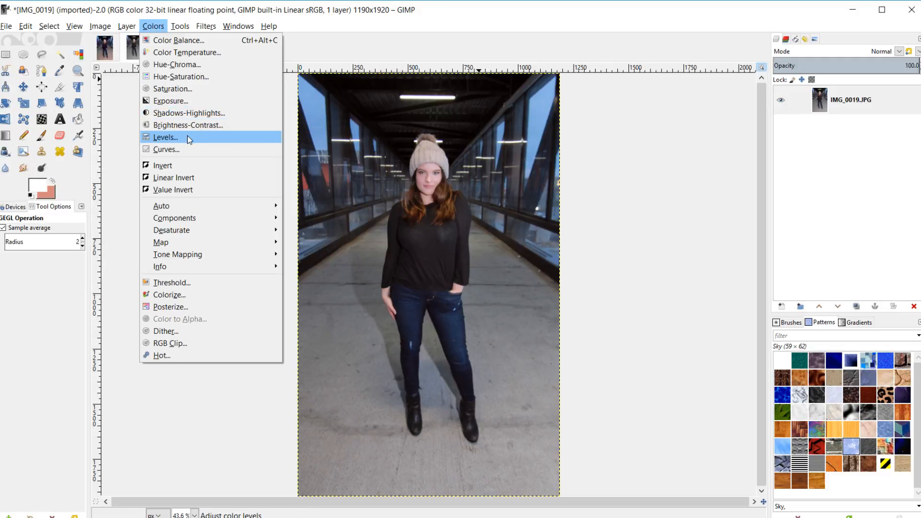
pyautogui.click(166, 138)
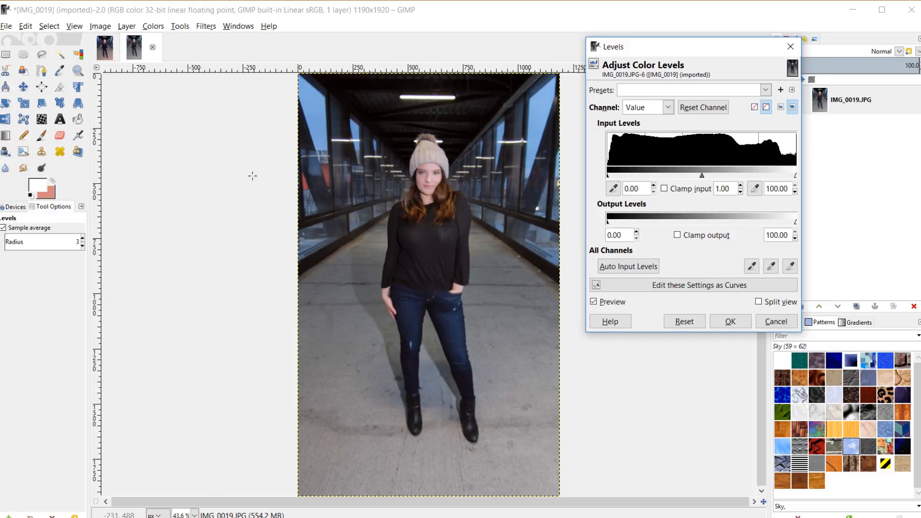
pyautogui.moveTo(607, 176); pyautogui.dragTo(609, 175)
pyautogui.moveTo(795, 175); pyautogui.dragTo(752, 177)
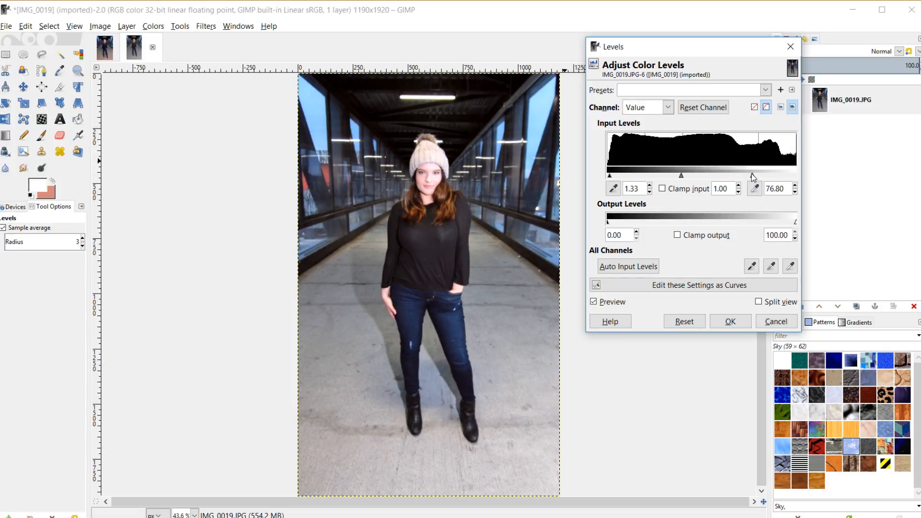
pyautogui.moveTo(752, 176); pyautogui.dragTo(783, 174)
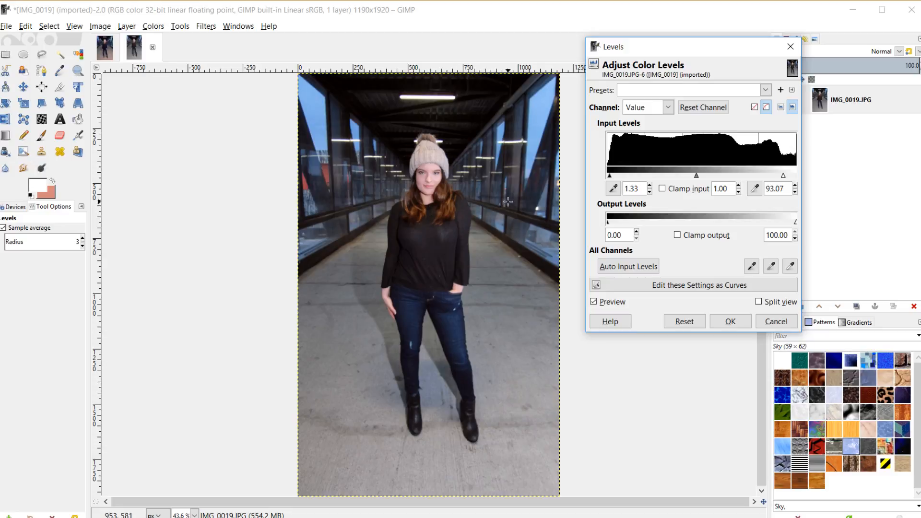
# Step: Set the white input level to 96.00 and the gamma to 1.10, and compare the photo with and without the preview
pyautogui.moveTo(785, 177); pyautogui.dragTo(790, 177)
pyautogui.moveTo(700, 177); pyautogui.dragTo(697, 178)
pyautogui.click(594, 302)
pyautogui.click(594, 301)
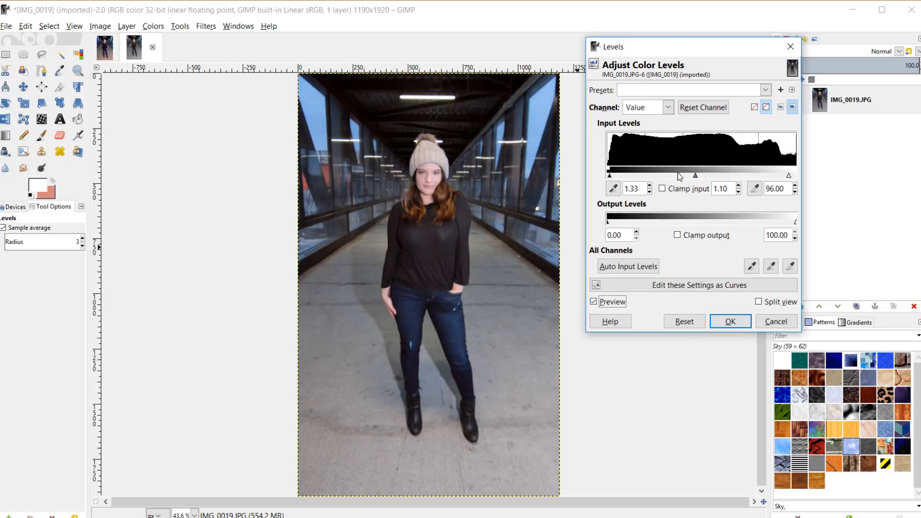
# Step: Fine-tune the input levels to a gamma of 1.07 and a white input of 95.98, and compare against the unadjusted photo
pyautogui.click(738, 192)
pyautogui.click(738, 192)
pyautogui.click(738, 191)
pyautogui.click(795, 192)
pyautogui.click(795, 192)
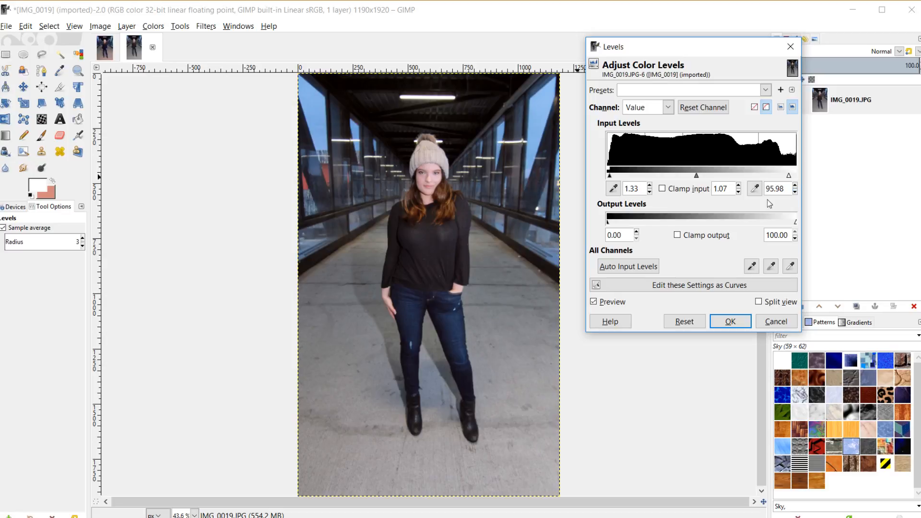
pyautogui.click(594, 302)
pyautogui.click(594, 302)
pyautogui.click(594, 301)
# Step: Lower the levels gamma to 1.05, compare with and without the preview, and apply the adjustment
pyautogui.click(738, 191)
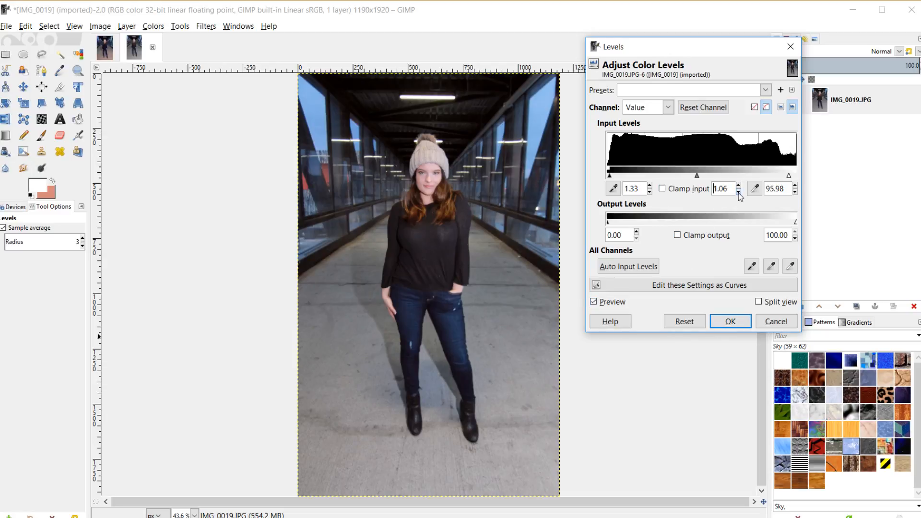
pyautogui.click(593, 302)
pyautogui.click(594, 304)
pyautogui.click(593, 302)
pyautogui.click(594, 302)
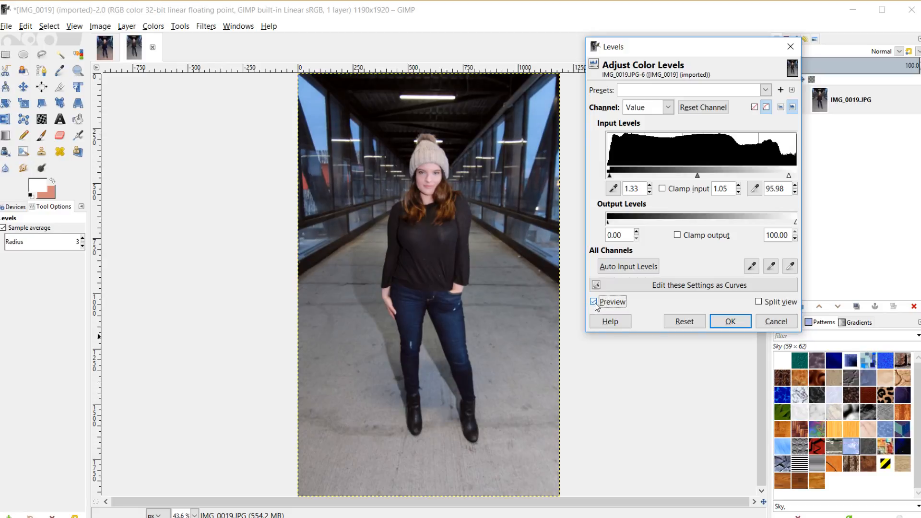
pyautogui.click(731, 322)
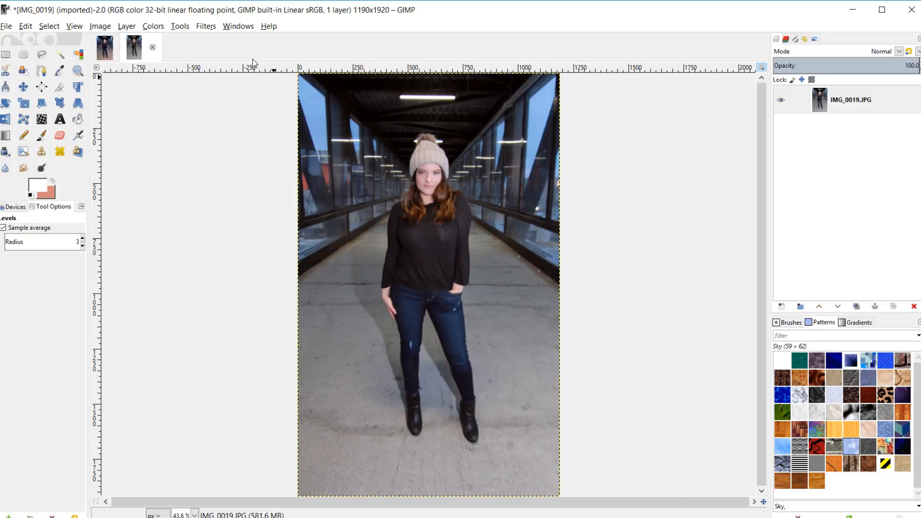
# Step: Open the Saturation adjustment, set the scale to 1.243 and compare the photo with and without the preview
pyautogui.click(144, 29)
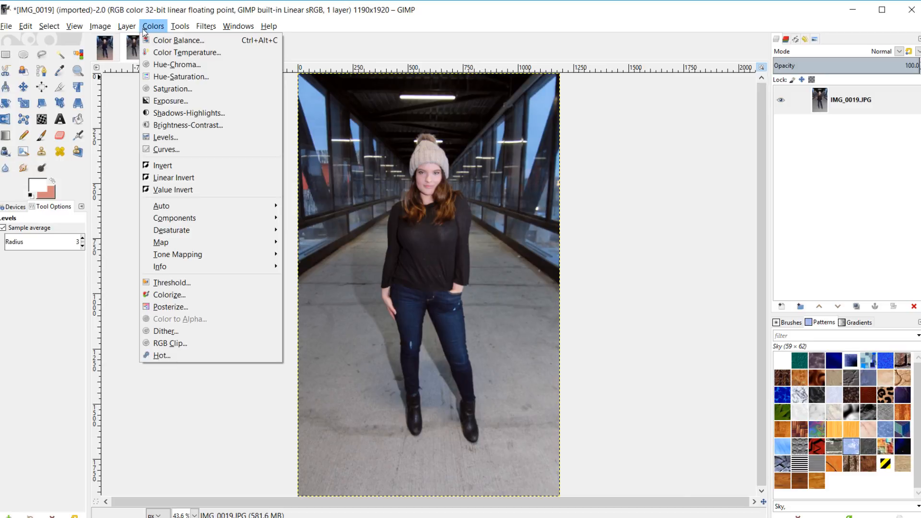
pyautogui.click(172, 88)
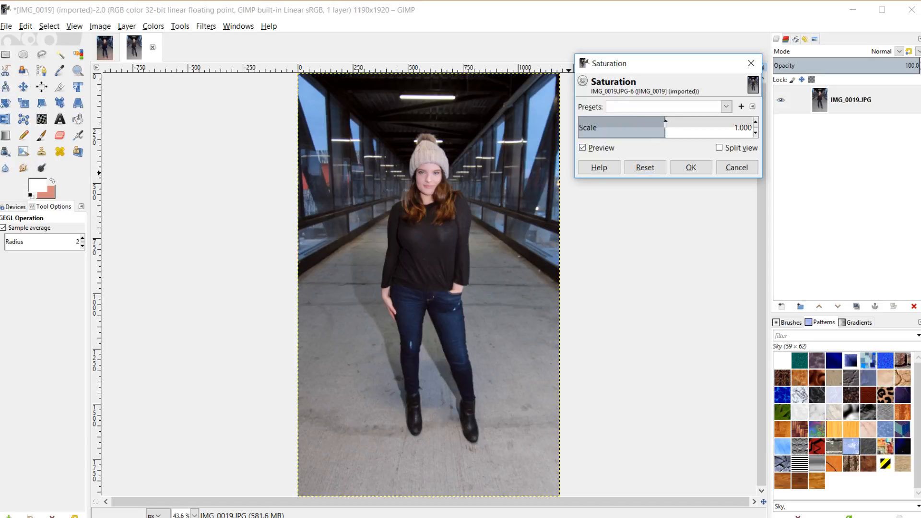
pyautogui.moveTo(666, 122); pyautogui.dragTo(680, 125)
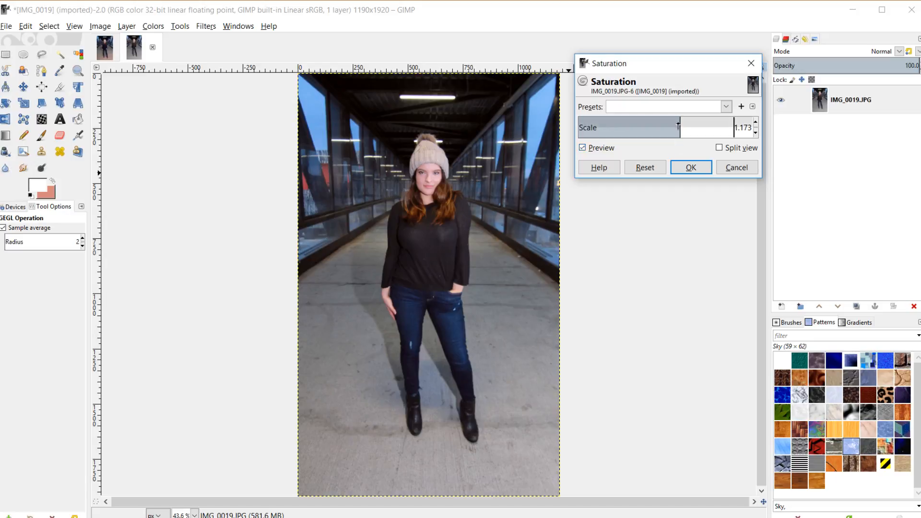
pyautogui.moveTo(678, 126); pyautogui.dragTo(690, 122)
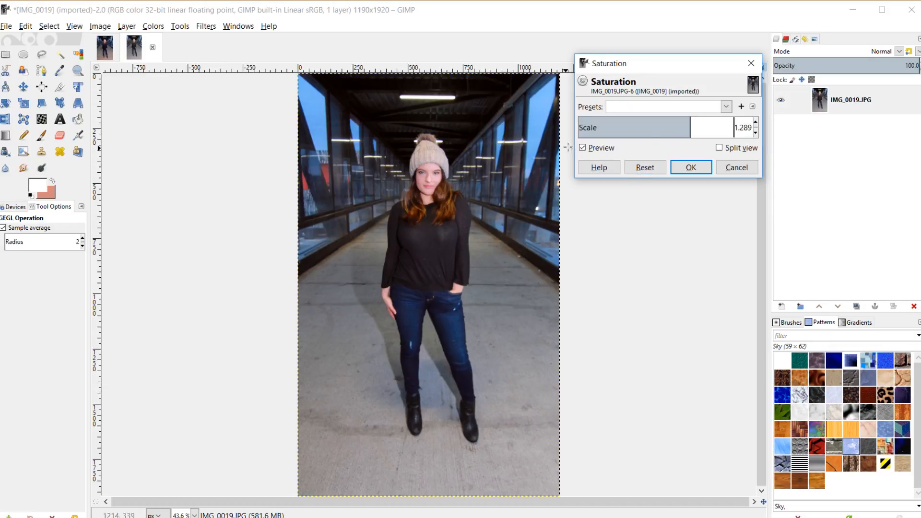
pyautogui.moveTo(688, 125); pyautogui.dragTo(687, 122)
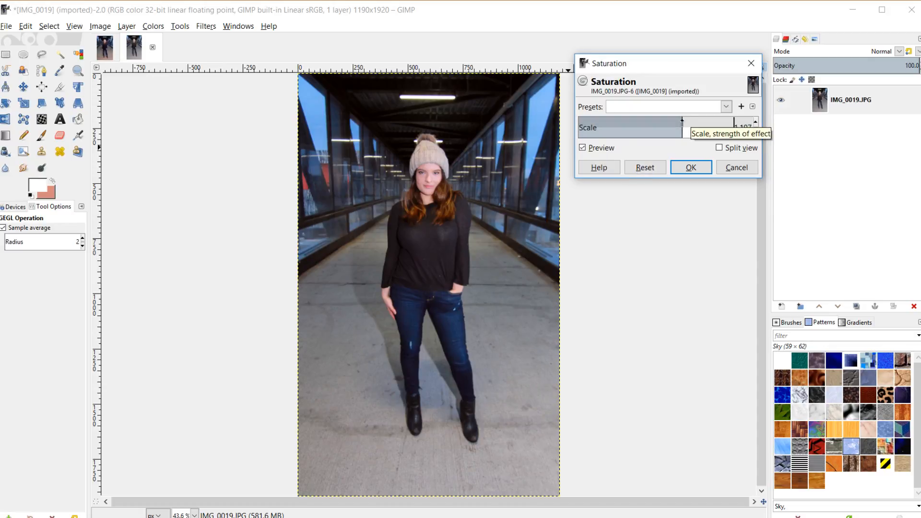
pyautogui.click(583, 148)
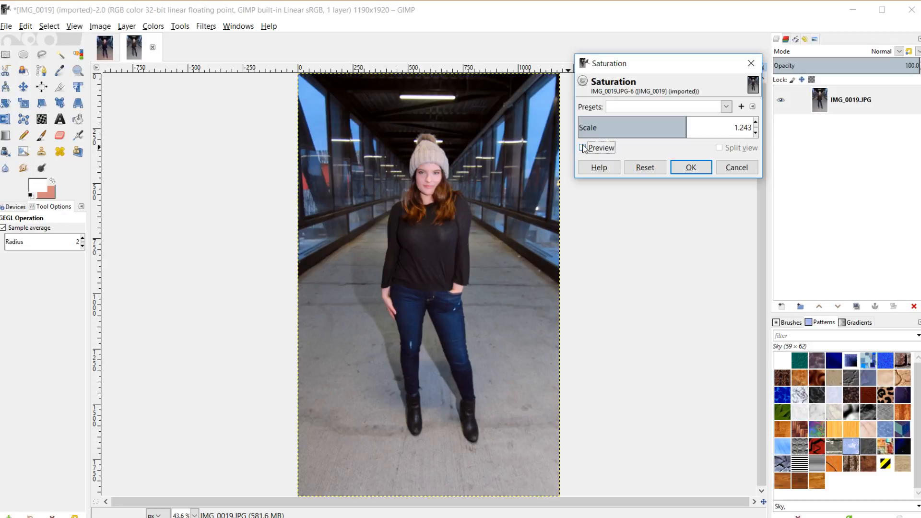
pyautogui.click(583, 148)
# Step: Try a reduced saturation scale of 0.538 and a raised one of 1.104, comparing with and without the preview
pyautogui.click(632, 120)
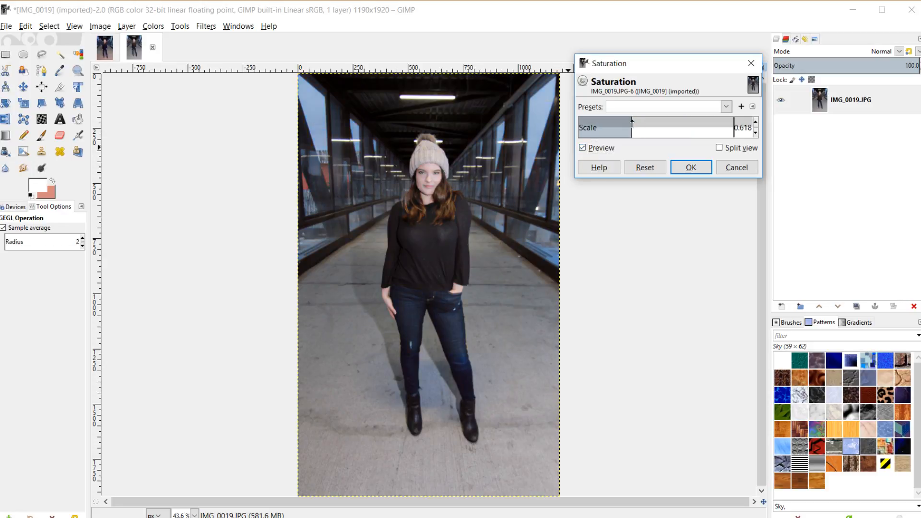
pyautogui.moveTo(632, 121)
pyautogui.mouseDown()
pyautogui.moveTo(642, 121)
pyautogui.moveTo(624, 121)
pyautogui.mouseUp()
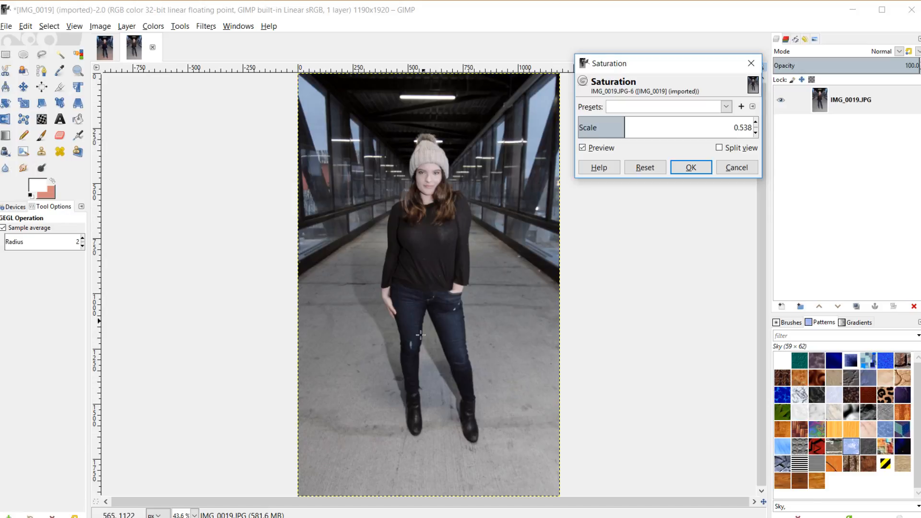
pyautogui.moveTo(629, 127); pyautogui.dragTo(674, 128)
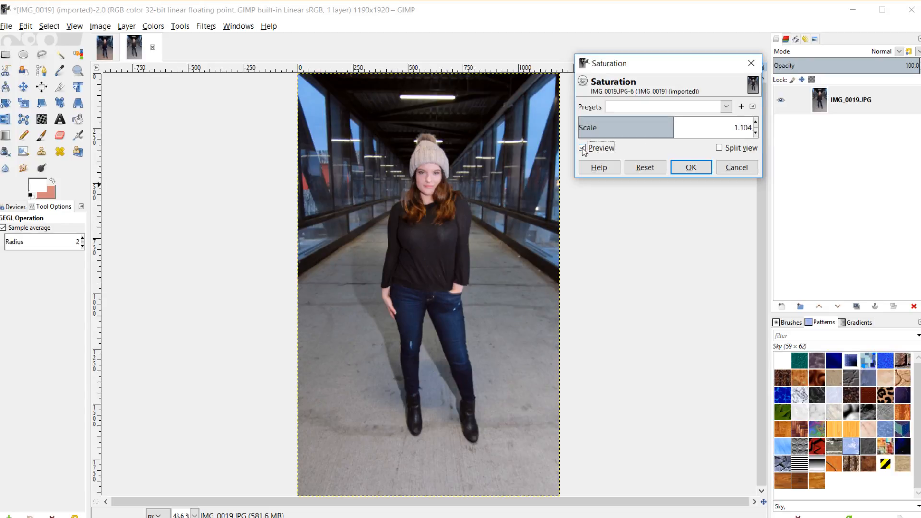
pyautogui.click(583, 148)
pyautogui.click(582, 148)
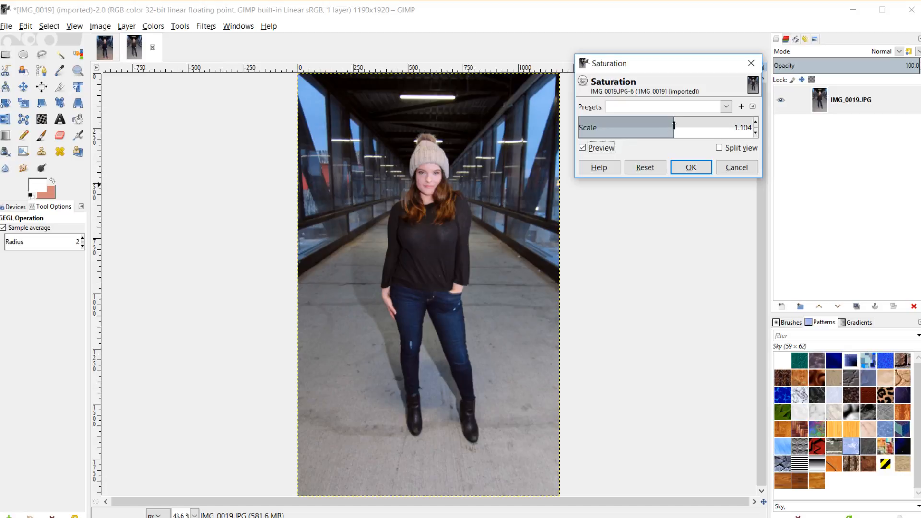
# Step: Set the saturation scale to 1.127, compare the photo with and without the preview, and apply the adjustment
pyautogui.moveTo(674, 125); pyautogui.dragTo(678, 124)
pyautogui.click(676, 124)
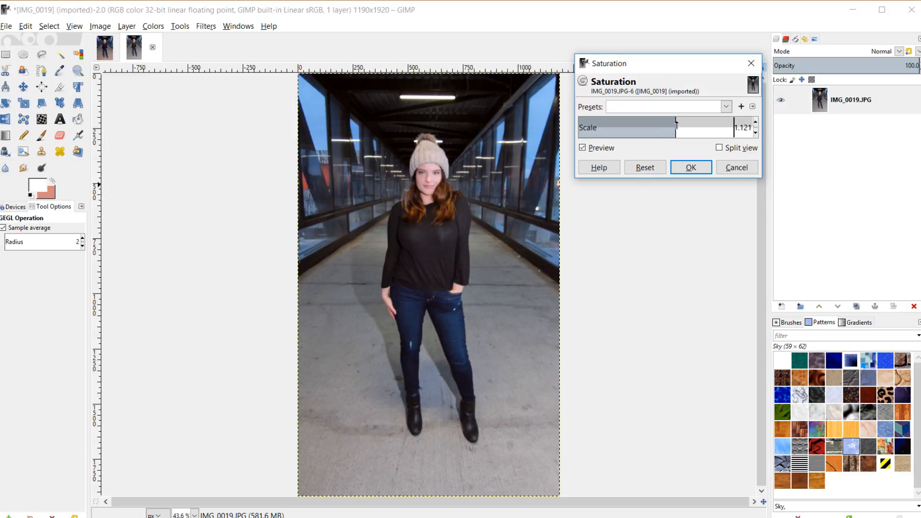
pyautogui.moveTo(676, 125); pyautogui.dragTo(677, 124)
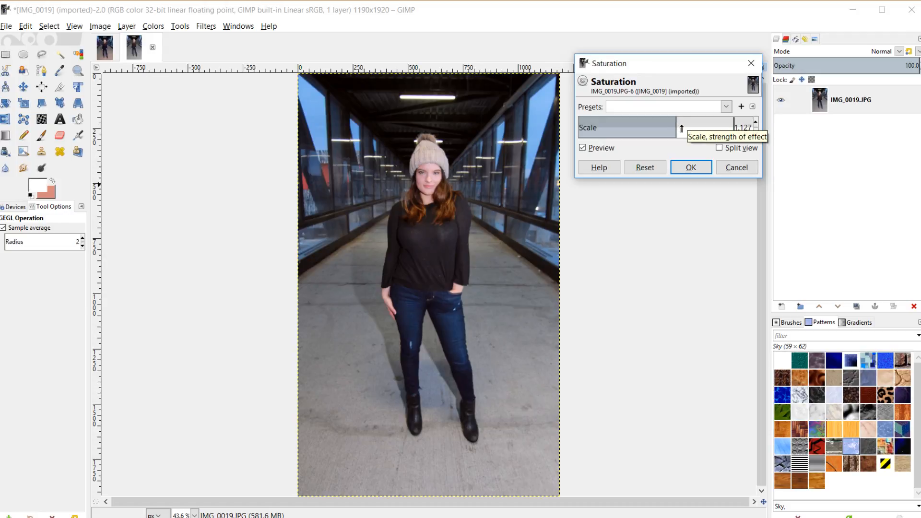
pyautogui.click(582, 148)
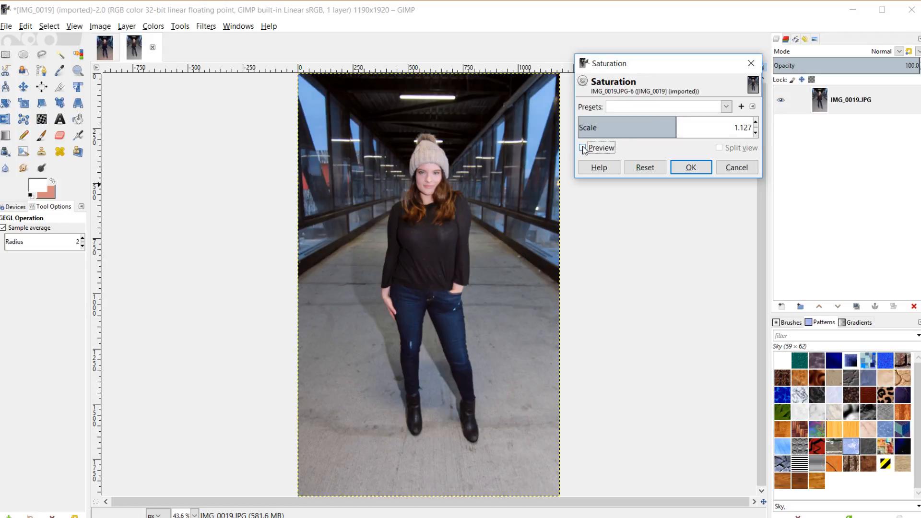
pyautogui.click(582, 148)
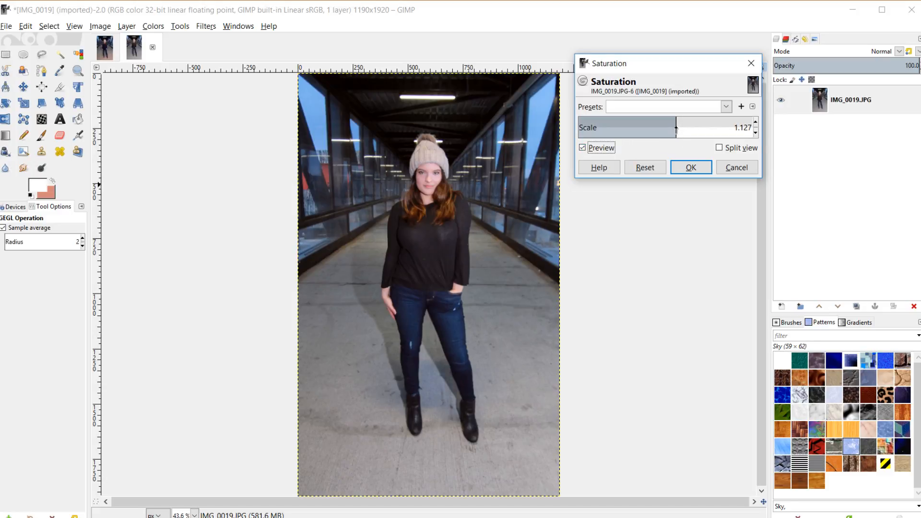
pyautogui.click(582, 148)
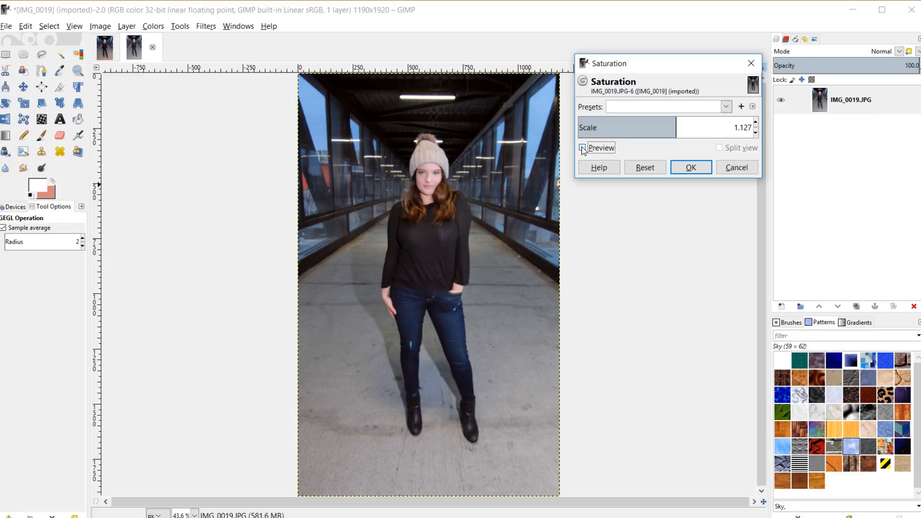
pyautogui.click(583, 149)
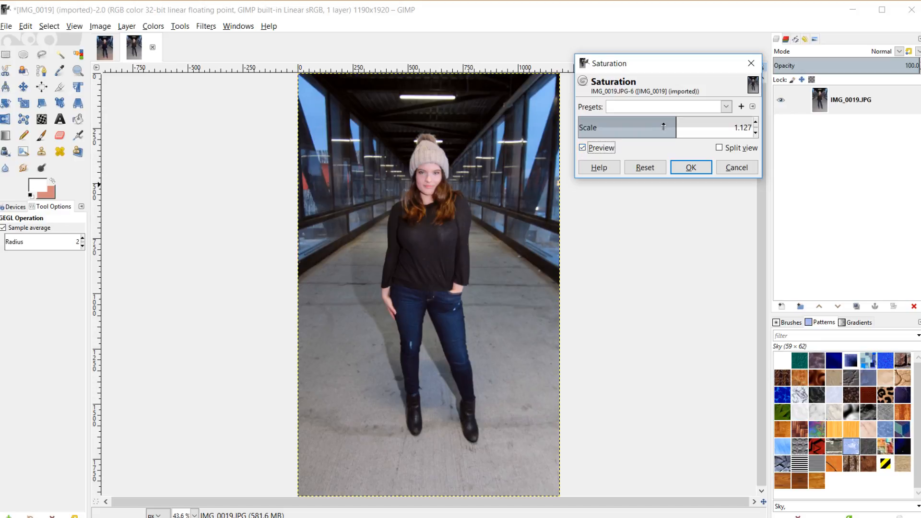
pyautogui.click(690, 167)
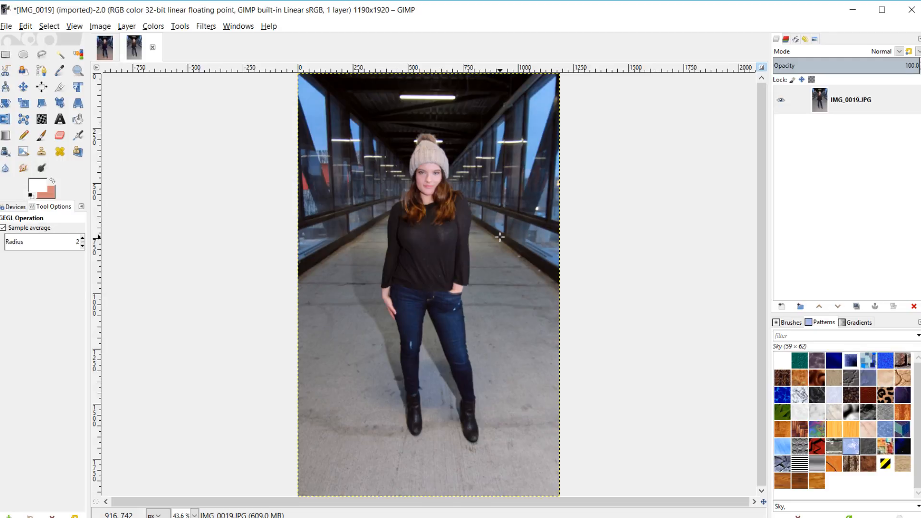
pyautogui.click(825, 95)
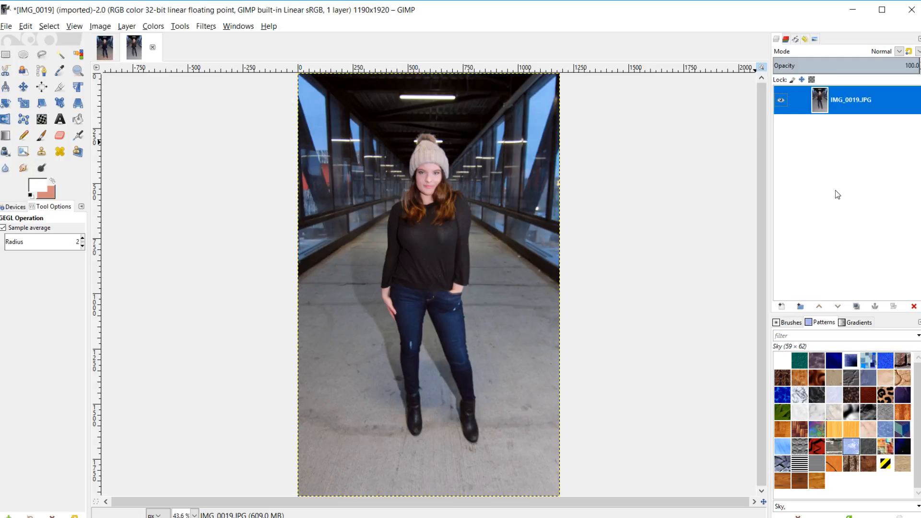
pyautogui.click(819, 52)
pyautogui.click(819, 52)
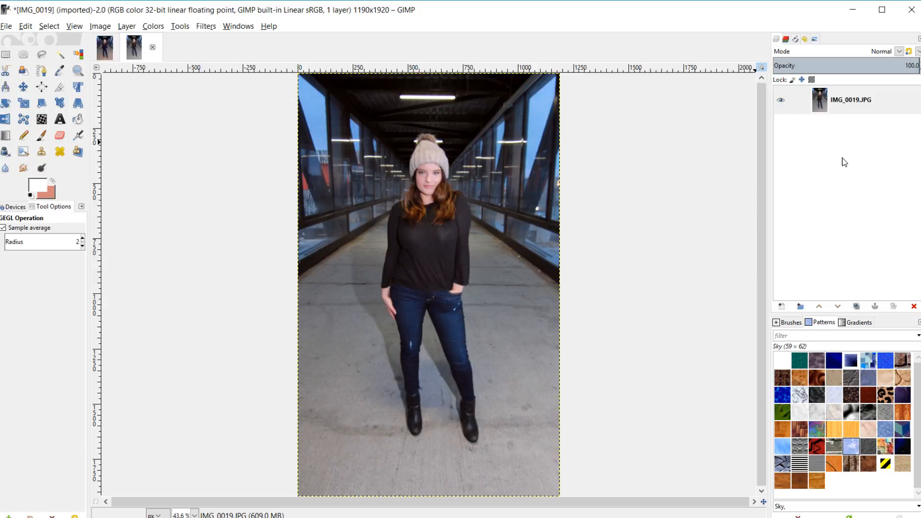
pyautogui.click(826, 103)
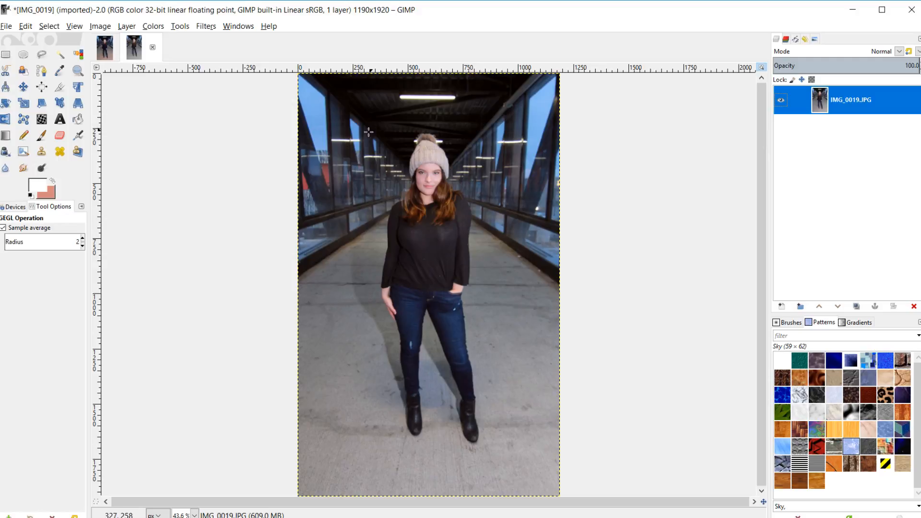
pyautogui.click(152, 27)
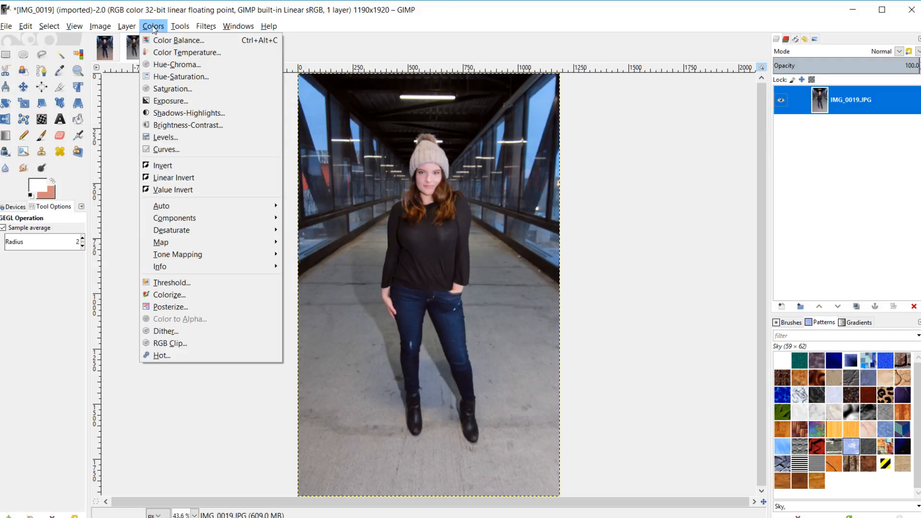
pyautogui.click(153, 27)
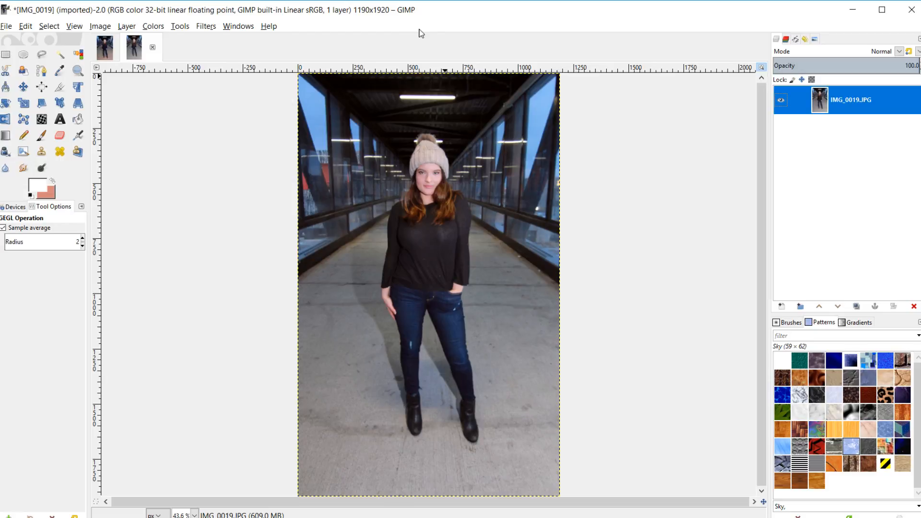
# Step: Open the Color Temperature adjustment, set the intended temperature to 7500 and compare the photo with and without the preview
pyautogui.click(159, 28)
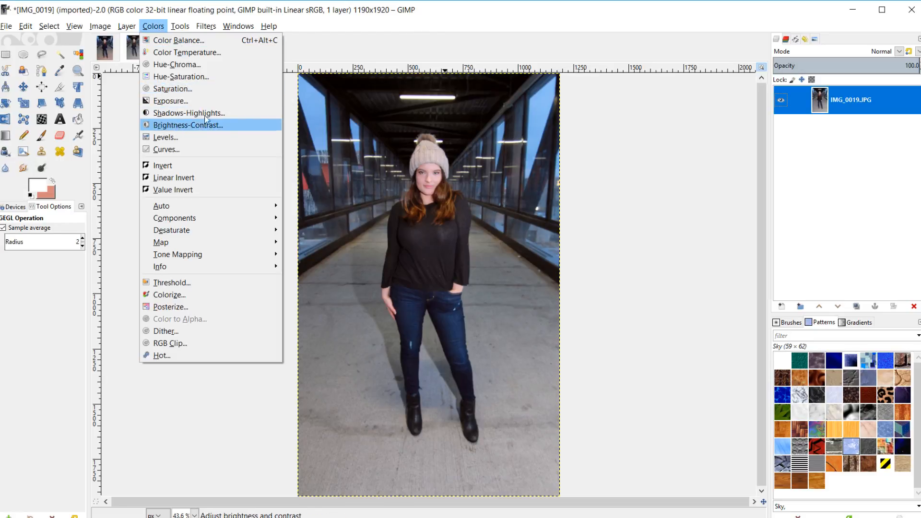
pyautogui.click(202, 53)
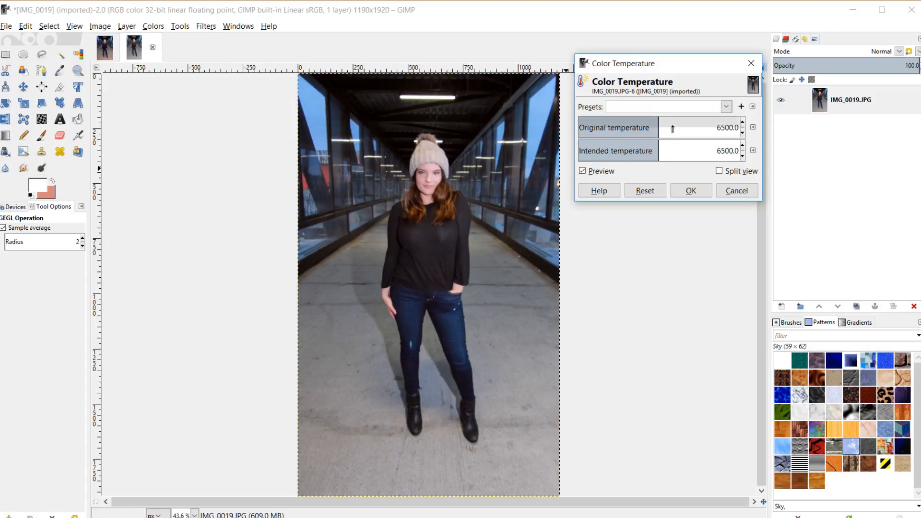
pyautogui.moveTo(661, 144)
pyautogui.mouseDown()
pyautogui.moveTo(670, 144)
pyautogui.moveTo(647, 145)
pyautogui.moveTo(667, 149)
pyautogui.mouseUp()
pyautogui.moveTo(668, 149); pyautogui.dragTo(788, 150)
pyautogui.write('500')
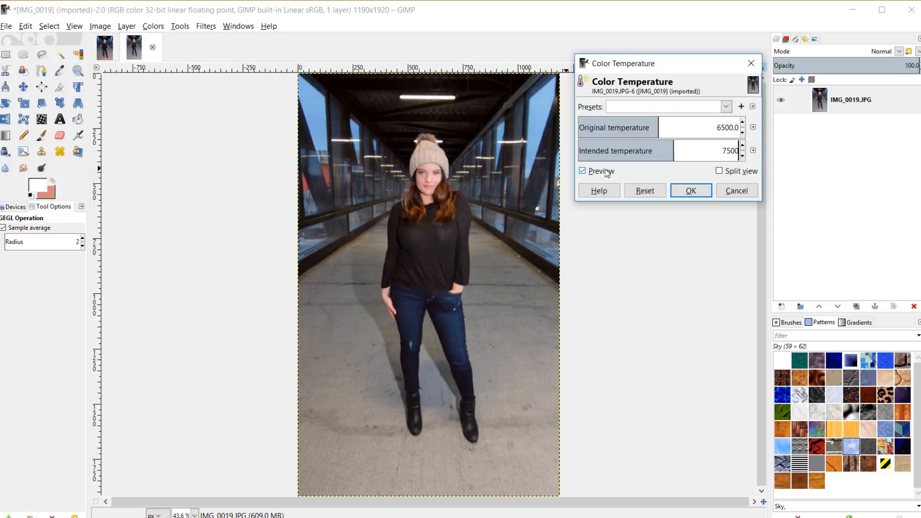
pyautogui.click(583, 171)
pyautogui.click(587, 172)
# Step: Reduce the intended color temperature to 7000, checking the photo with the preview
pyautogui.click(721, 150)
pyautogui.doubleClick(720, 151)
pyautogui.write('72')
pyautogui.click(583, 171)
pyautogui.moveTo(721, 150); pyautogui.dragTo(756, 152)
pyautogui.write('000')
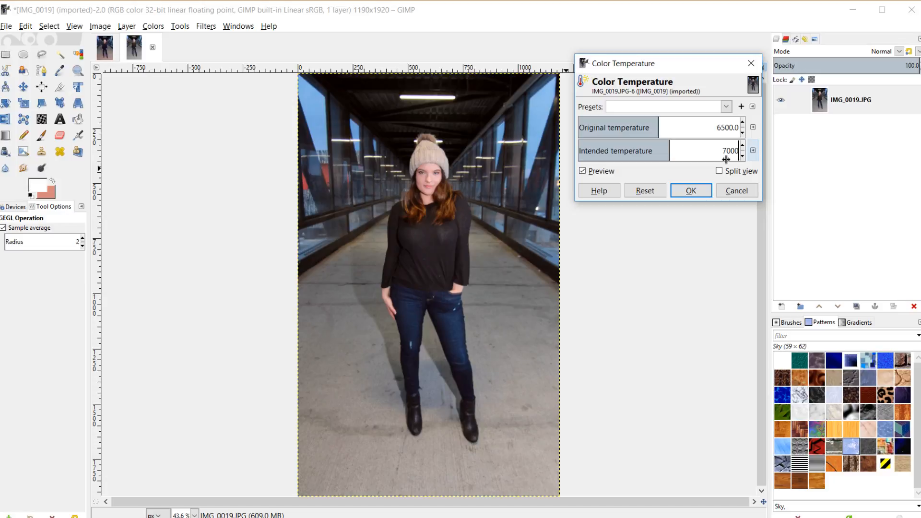
# Step: Try intended color temperatures of 7150 and 7250, comparing the photo with and without the preview at each value
pyautogui.click(582, 171)
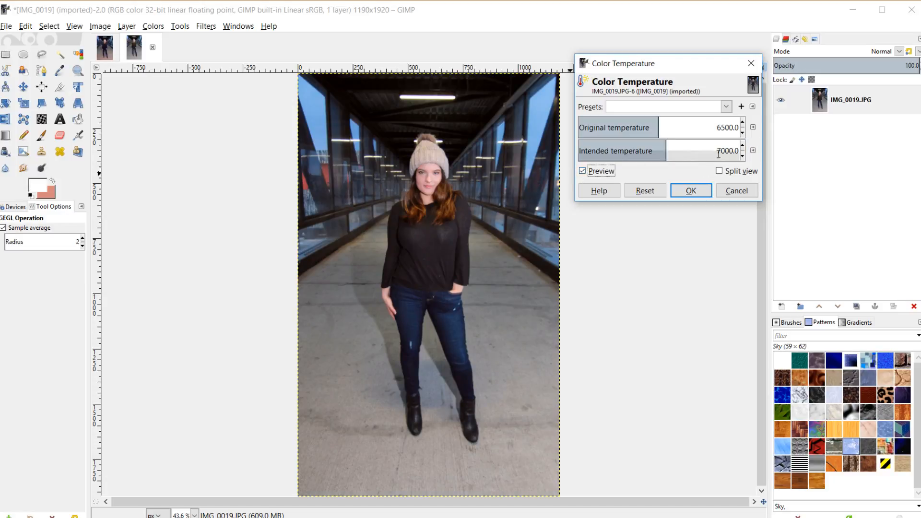
pyautogui.moveTo(721, 151); pyautogui.dragTo(732, 148)
pyautogui.write('15')
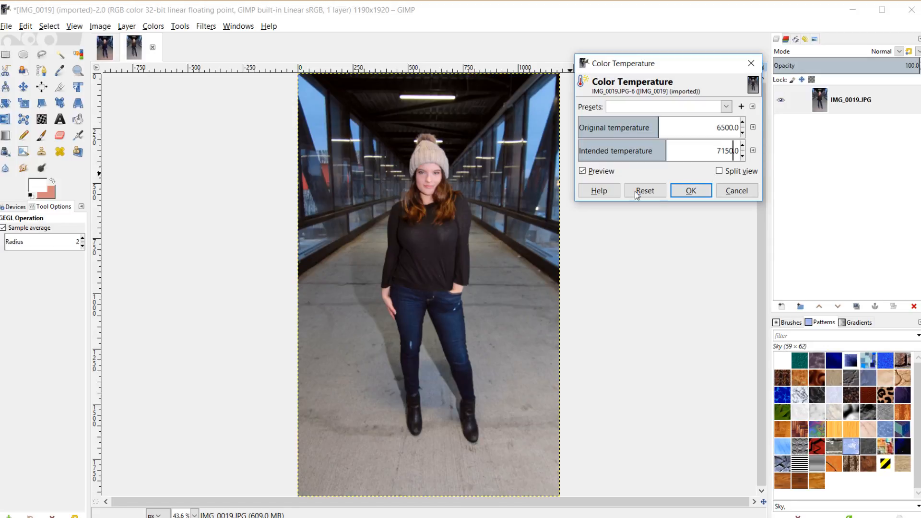
pyautogui.click(583, 171)
pyautogui.click(583, 172)
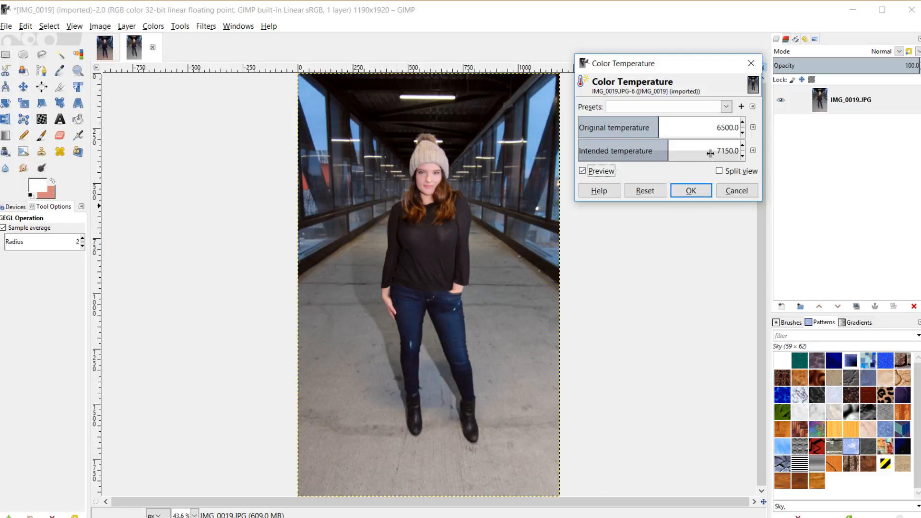
pyautogui.moveTo(722, 151); pyautogui.dragTo(726, 152)
pyautogui.write('2')
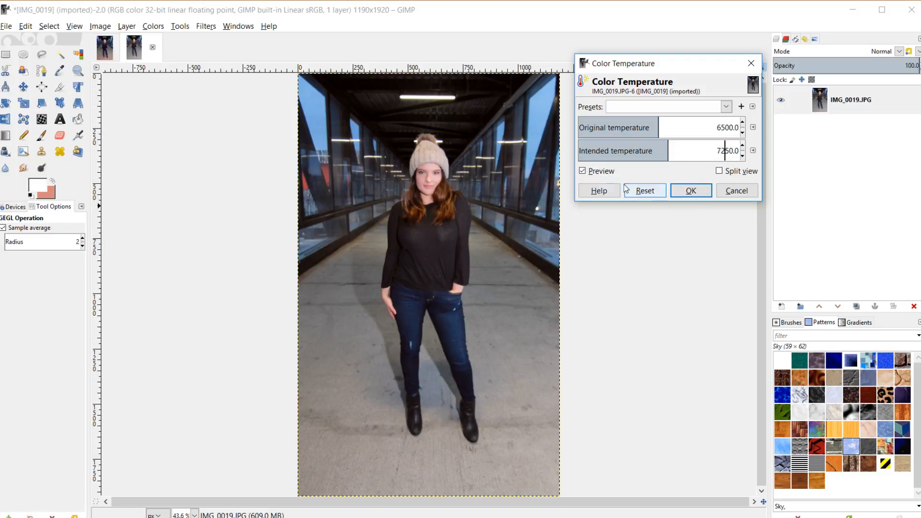
pyautogui.click(583, 172)
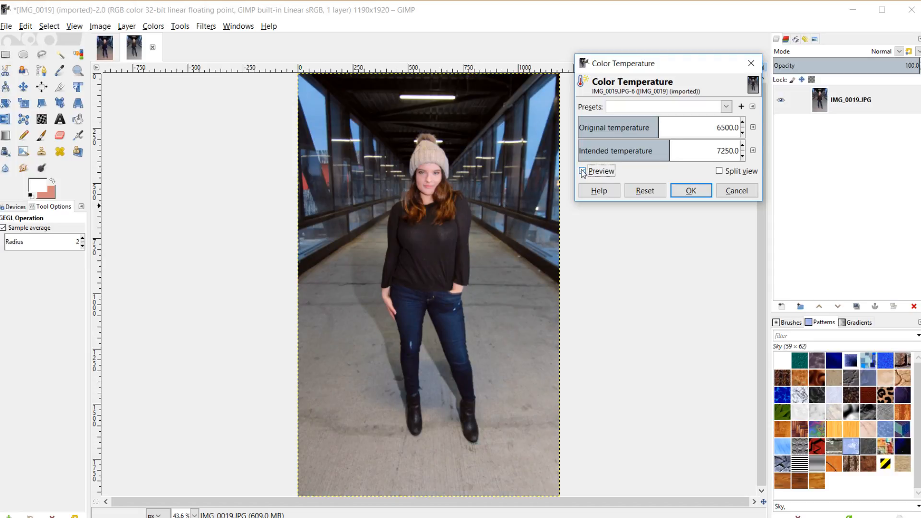
pyautogui.click(583, 171)
# Step: Lower the intended color temperature slightly, compare the photo with and without the preview, and apply the adjustment
pyautogui.moveTo(725, 150); pyautogui.dragTo(729, 151)
pyautogui.write('0')
pyautogui.click(585, 172)
pyautogui.click(584, 172)
pyautogui.click(690, 190)
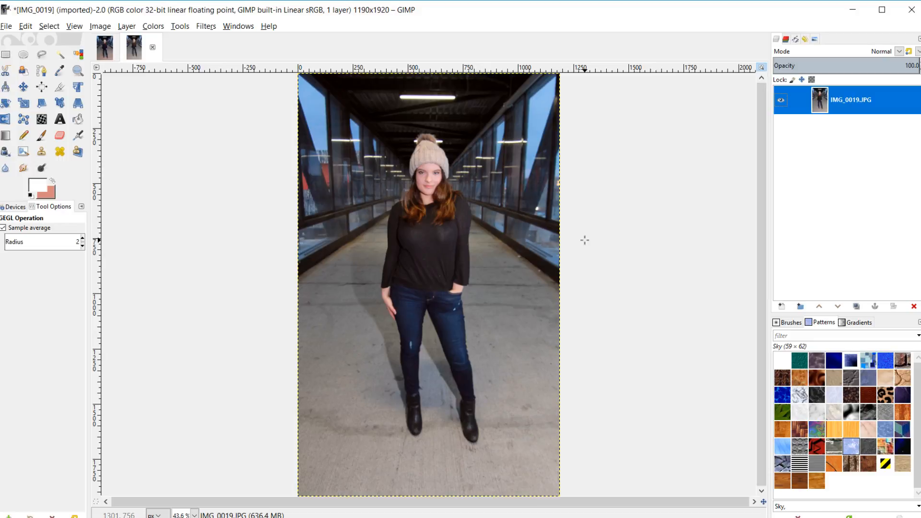
# Step: Open Curves and shape a slight S-curve on the Value channel with midtone, shadow and highlight points, comparing with and without the preview
pyautogui.click(153, 27)
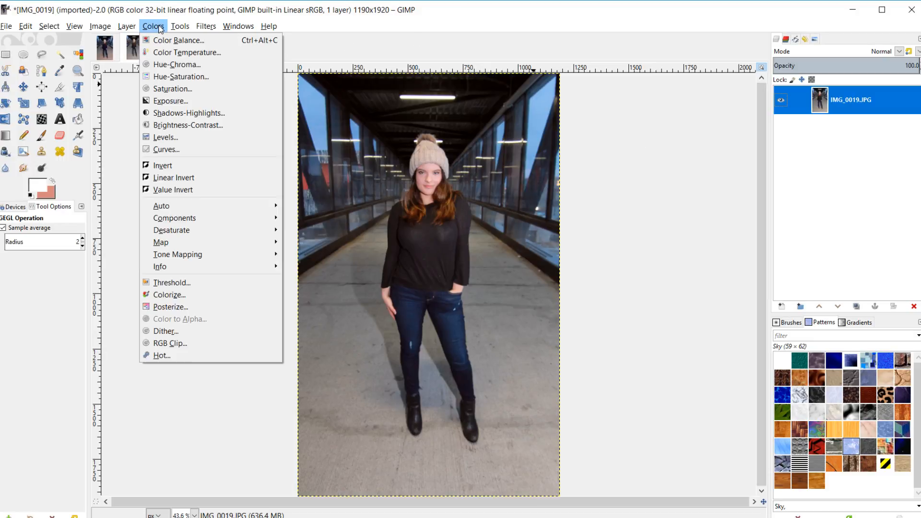
pyautogui.click(182, 149)
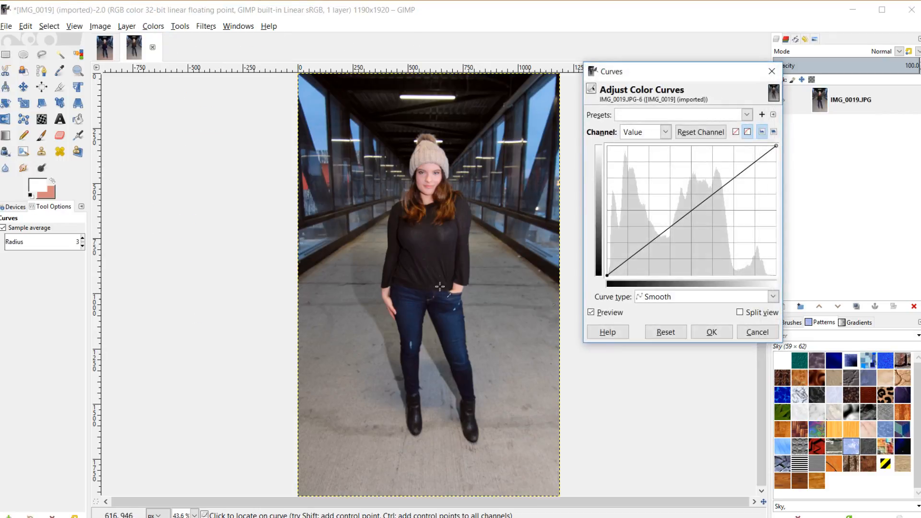
pyautogui.click(690, 210)
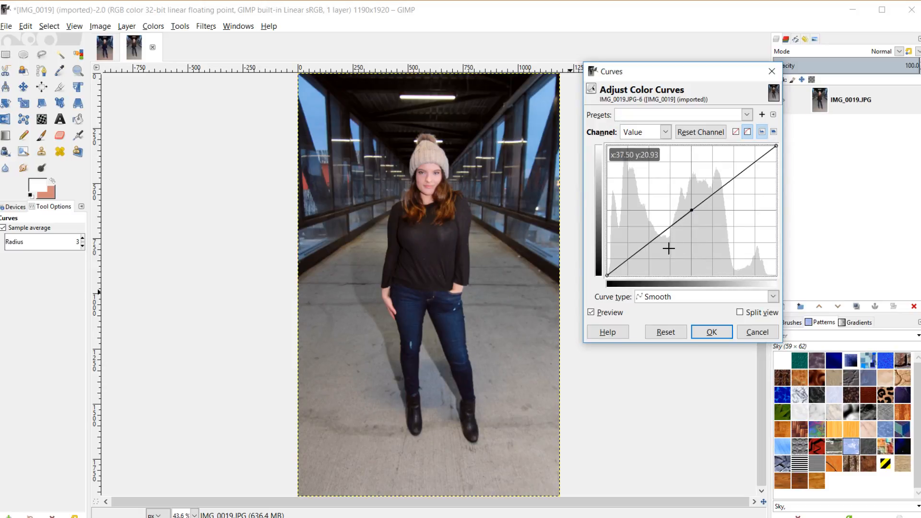
pyautogui.click(650, 242)
pyautogui.moveTo(652, 244); pyautogui.dragTo(653, 243)
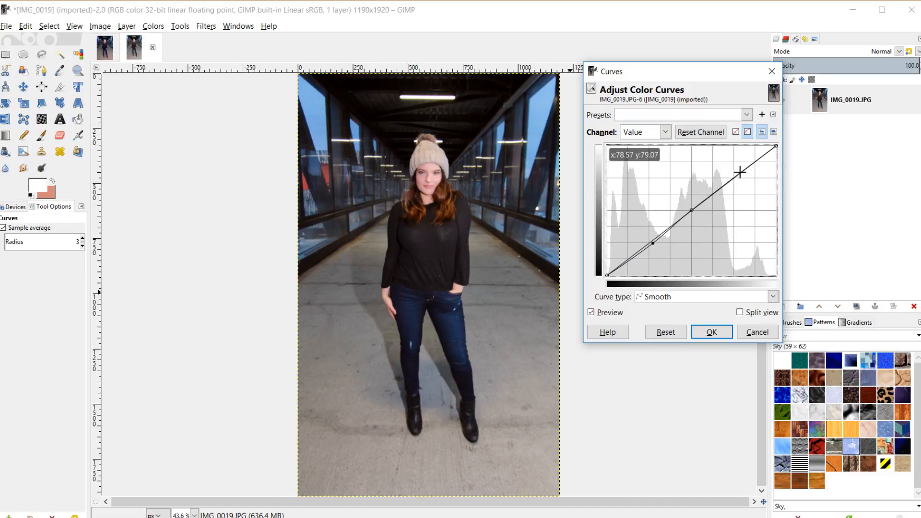
pyautogui.moveTo(738, 172)
pyautogui.mouseDown()
pyautogui.moveTo(738, 165)
pyautogui.moveTo(732, 175)
pyautogui.mouseUp()
pyautogui.click(591, 312)
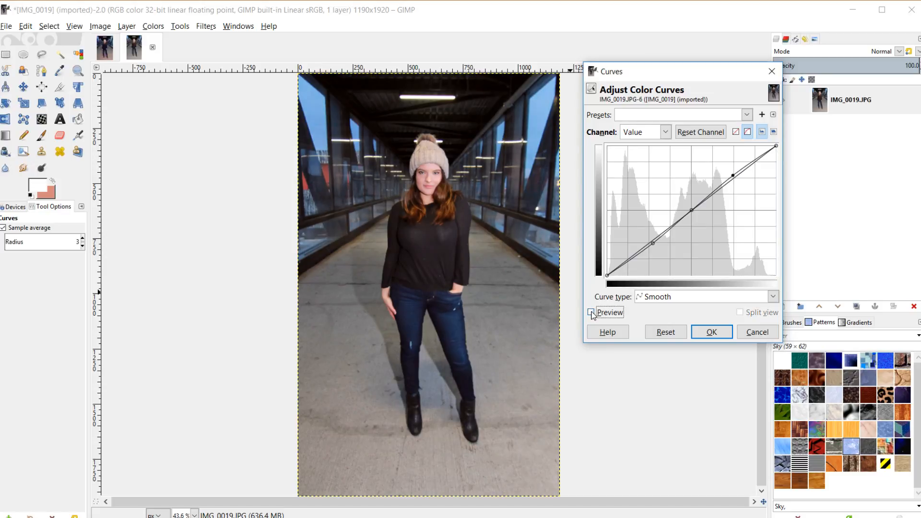
pyautogui.click(591, 312)
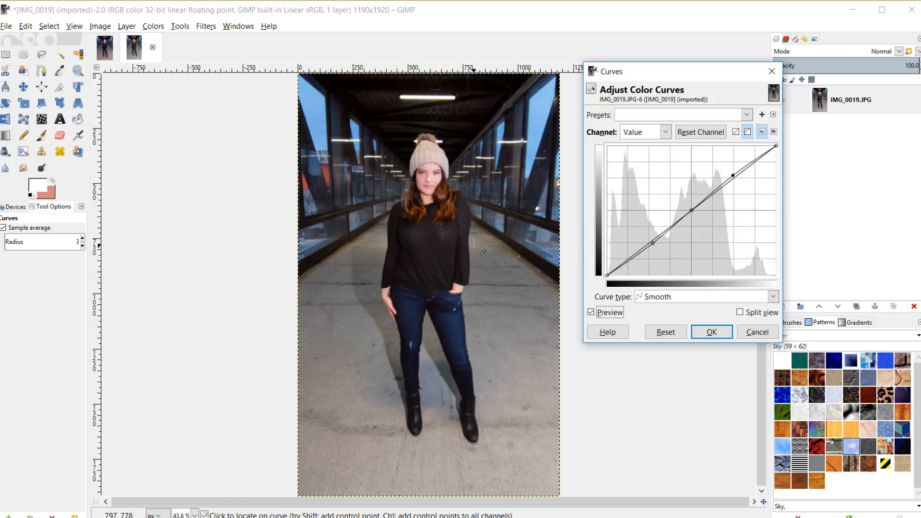
# Step: Raise the curve's black end point slightly, lower its white end point slightly, compare with the preview, and apply the curve
pyautogui.click(606, 276)
pyautogui.moveTo(605, 275); pyautogui.dragTo(601, 272)
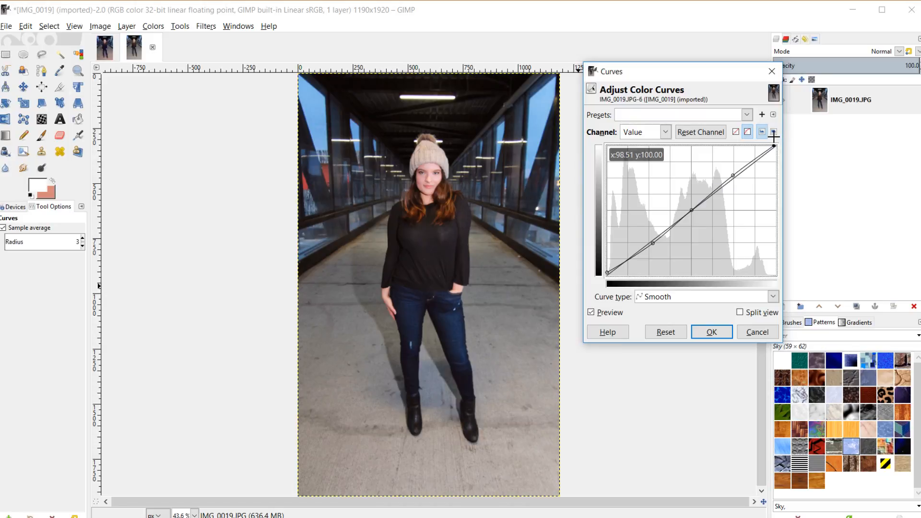
pyautogui.moveTo(774, 138)
pyautogui.mouseDown()
pyautogui.moveTo(754, 130)
pyautogui.moveTo(801, 147)
pyautogui.moveTo(786, 148)
pyautogui.mouseUp()
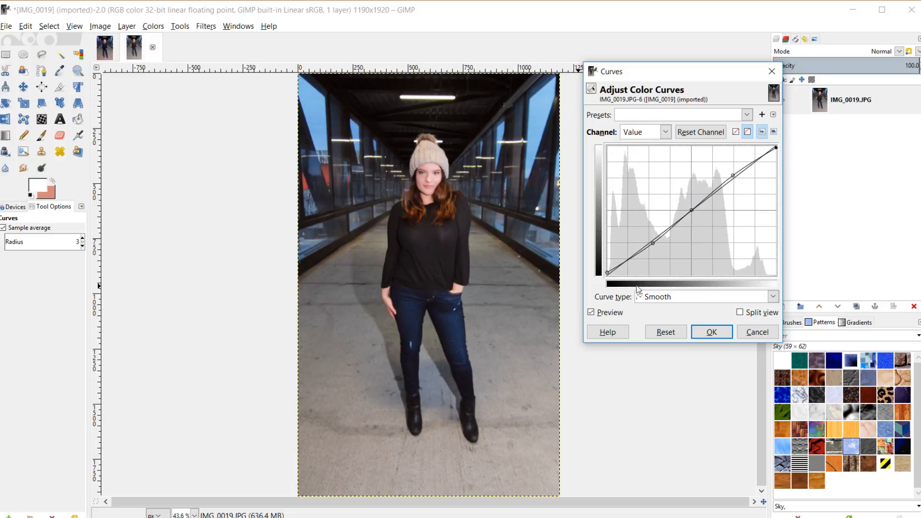
pyautogui.click(592, 313)
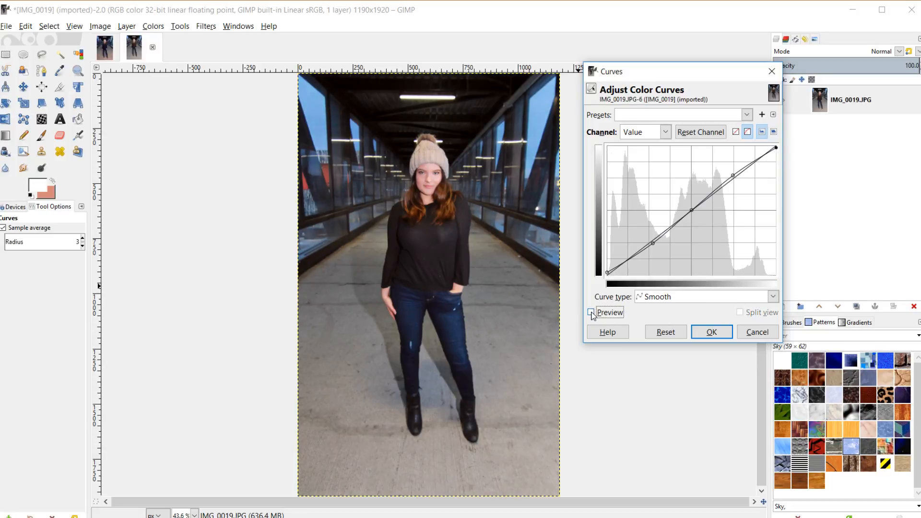
pyautogui.click(592, 313)
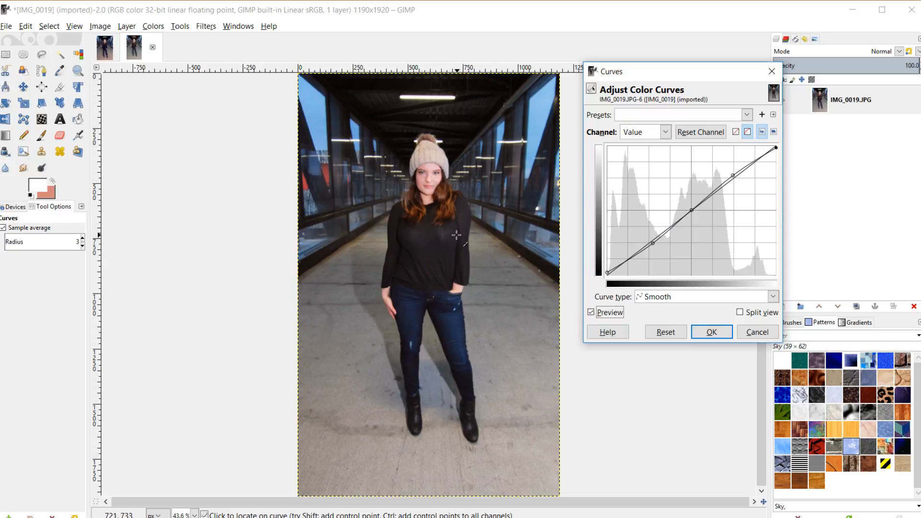
pyautogui.click(592, 313)
pyautogui.click(591, 312)
pyautogui.click(708, 331)
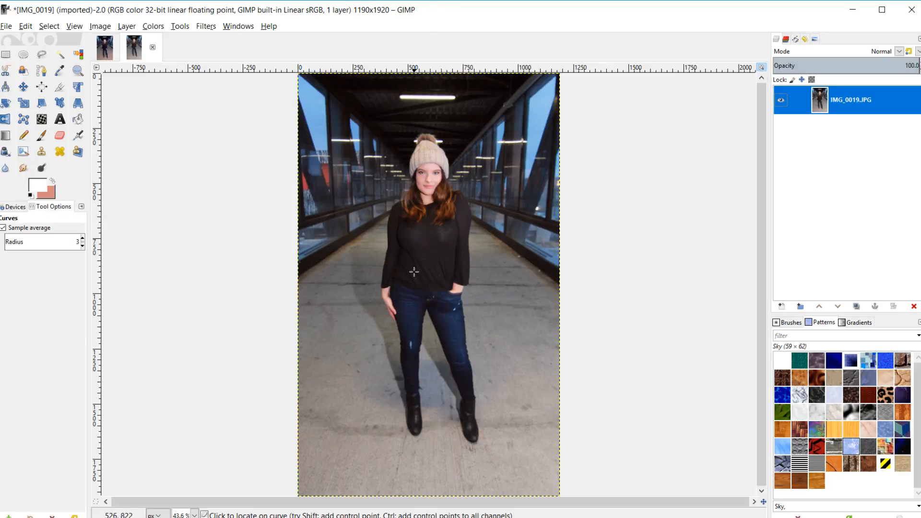
# Step: Choose the Airbrush for retouching the woman's face and reduce its brush size to 6.53
pyautogui.keyDown('ctrl'); pyautogui.scroll(6, 413, 272); pyautogui.keyUp('ctrl')
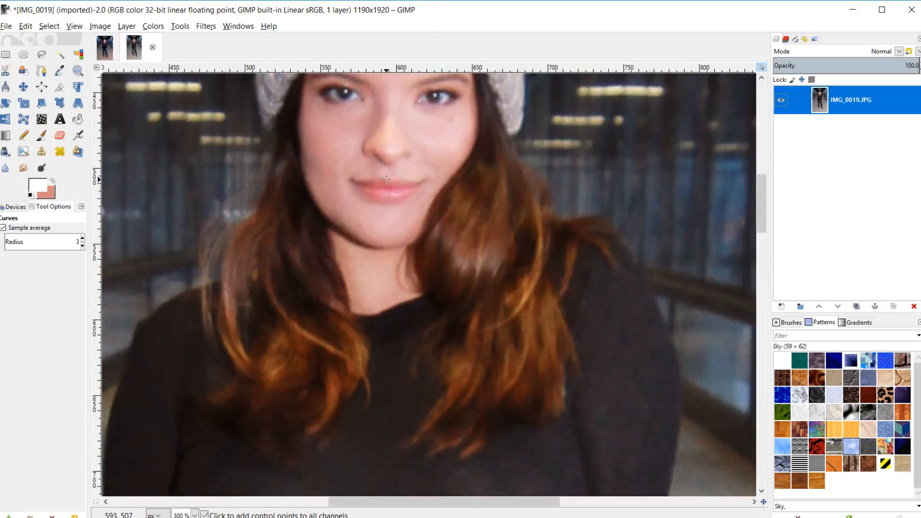
pyautogui.scroll(3, 386, 179)
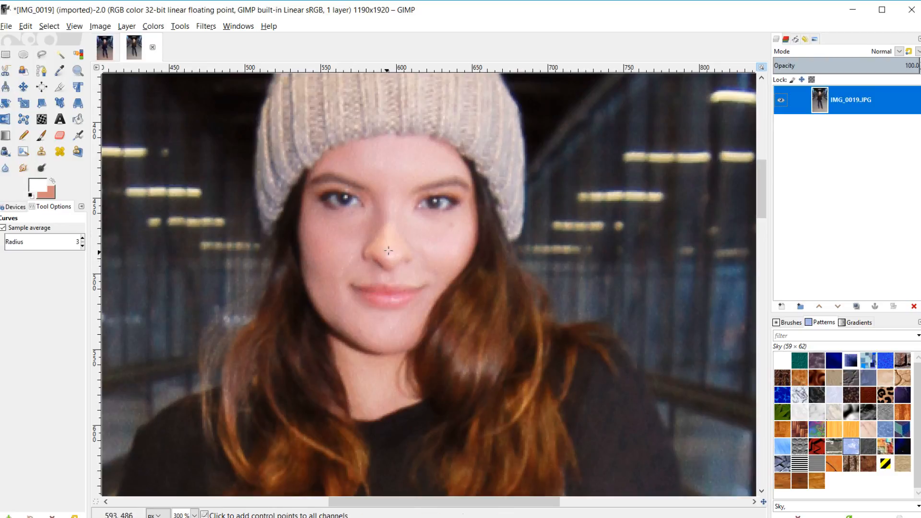
pyautogui.keyDown('ctrl'); pyautogui.scroll(1, 376, 261); pyautogui.keyUp('ctrl')
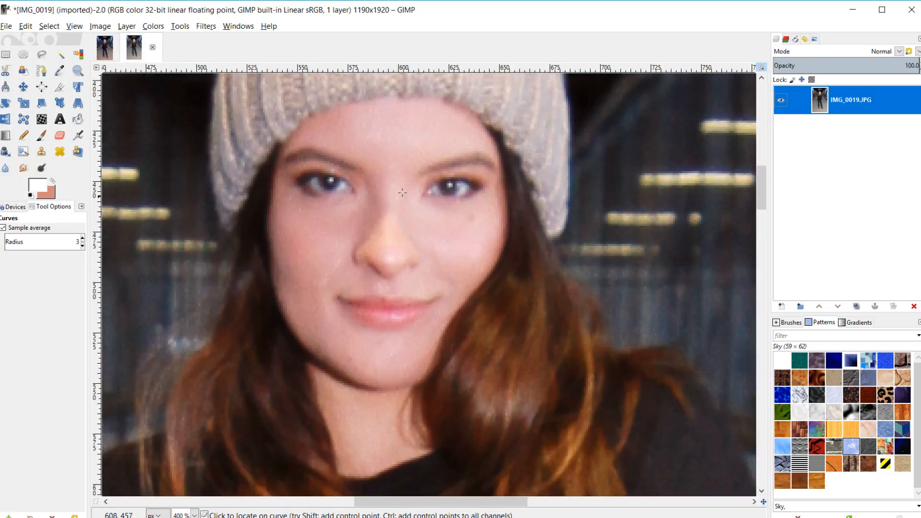
pyautogui.keyDown('ctrl'); pyautogui.scroll(-7, 371, 272); pyautogui.keyUp('ctrl')
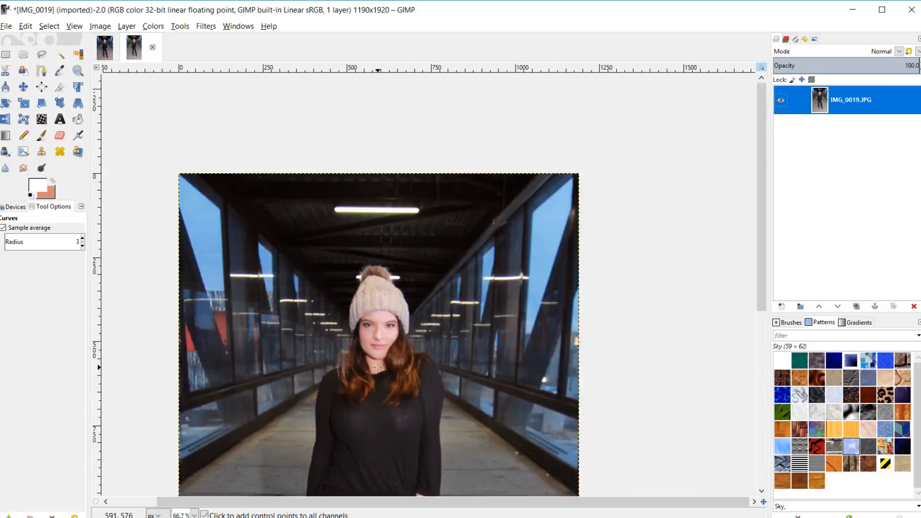
pyautogui.keyDown('ctrl'); pyautogui.scroll(5, 378, 359); pyautogui.keyUp('ctrl')
pyautogui.keyDown('ctrl'); pyautogui.scroll(1, 379, 359); pyautogui.keyUp('ctrl')
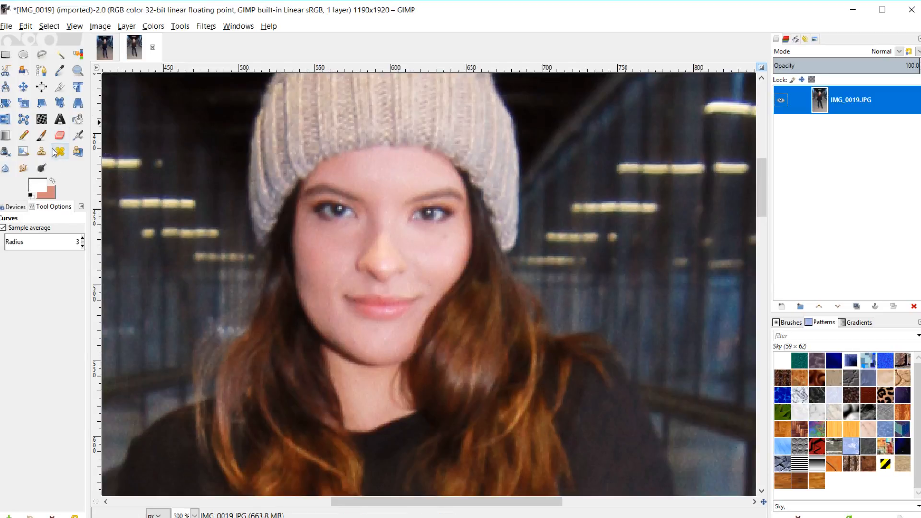
pyautogui.click(78, 136)
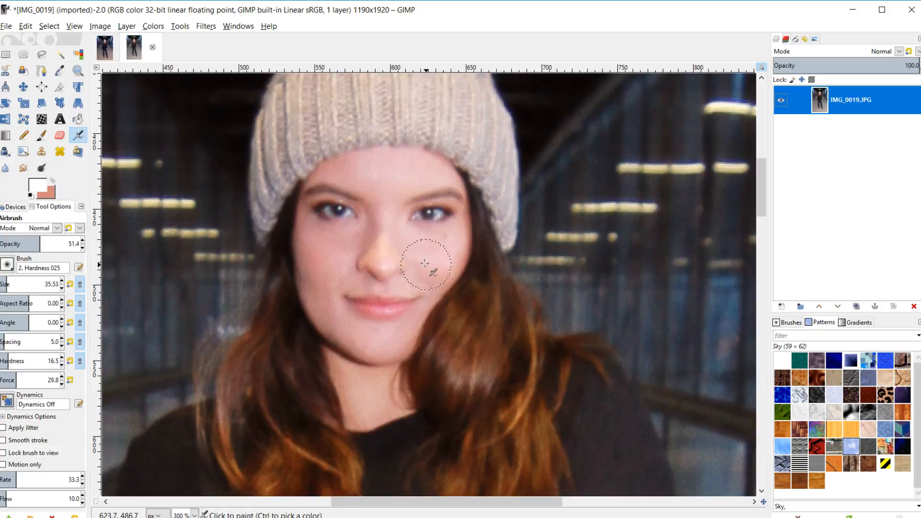
pyautogui.press('[')
pyautogui.press('[')
pyautogui.press('[')
pyautogui.press('[')
pyautogui.press('[')
pyautogui.press('[')
pyautogui.press('[')
pyautogui.press('[')
pyautogui.press('[')
pyautogui.press('[')
pyautogui.press('[')
pyautogui.press('[')
pyautogui.press('[')
pyautogui.press('[')
pyautogui.press('[')
pyautogui.press('[')
pyautogui.press('[')
pyautogui.press('[')
pyautogui.press('[')
pyautogui.press('[')
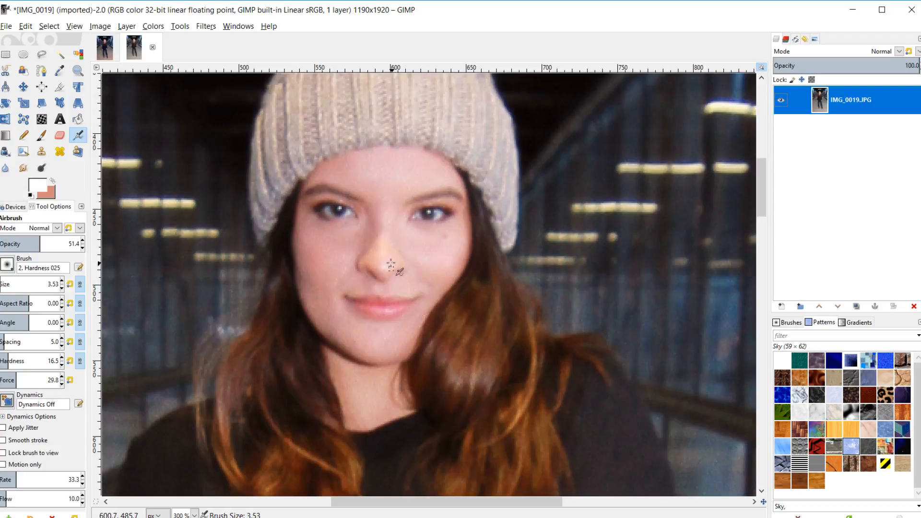
pyautogui.press(']')
pyautogui.press(']')
pyautogui.press(']')
pyautogui.press(']')
pyautogui.press(']')
pyautogui.press(']')
pyautogui.press('[')
pyautogui.press('[')
pyautogui.press('[')
# Step: Set the Airbrush opacity to 51.9, sample the skin color on the nose, and paint over the tip of the nose
pyautogui.moveTo(40, 242); pyautogui.dragTo(42, 240)
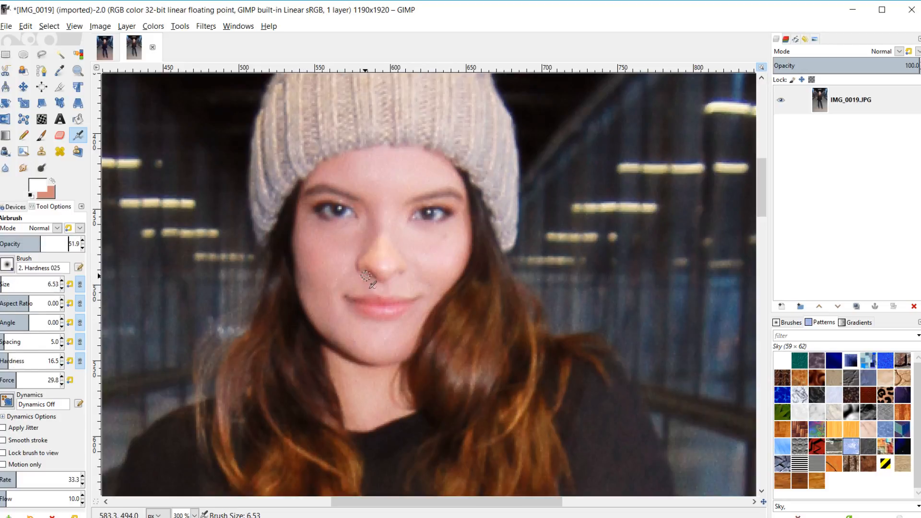
pyautogui.keyDown('ctrl'); pyautogui.click(380, 260); pyautogui.keyUp('ctrl')
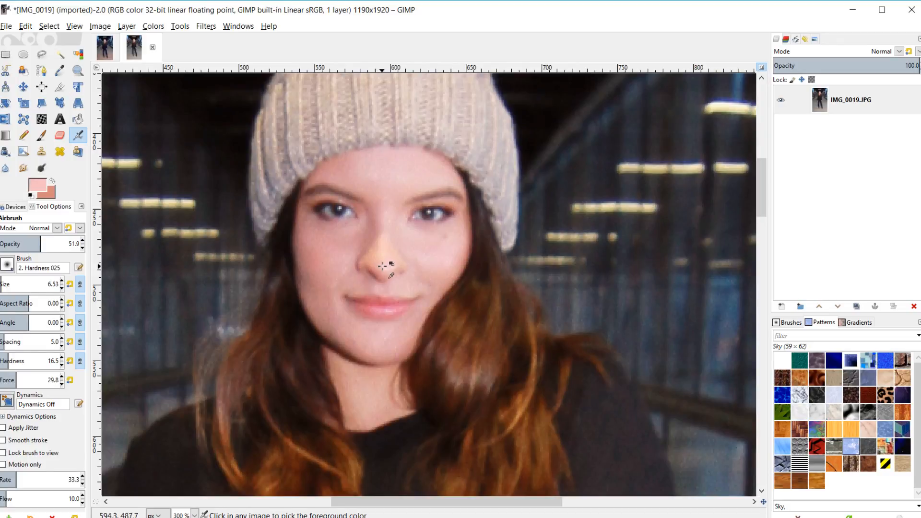
pyautogui.moveTo(376, 266); pyautogui.dragTo(389, 270)
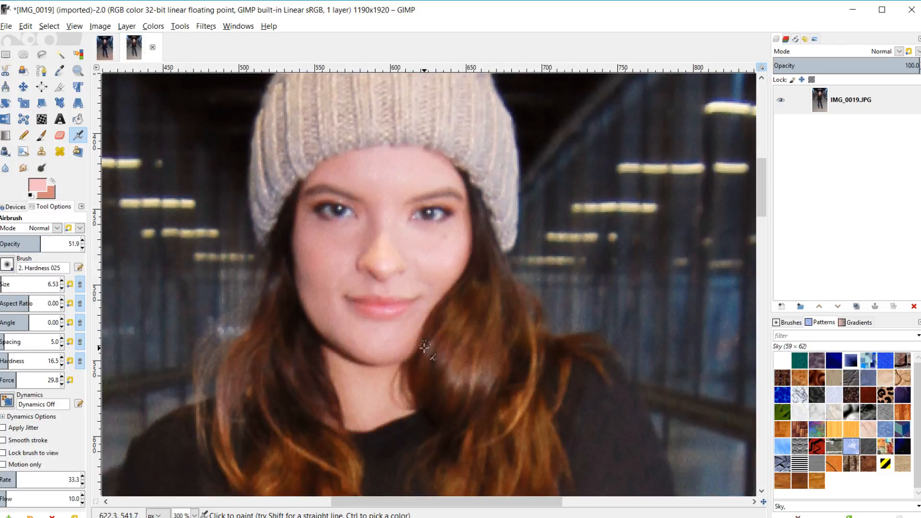
# Step: Switch to the Heal tool and sample skin on the woman's nose as the heal source
pyautogui.scroll(2, 386, 288)
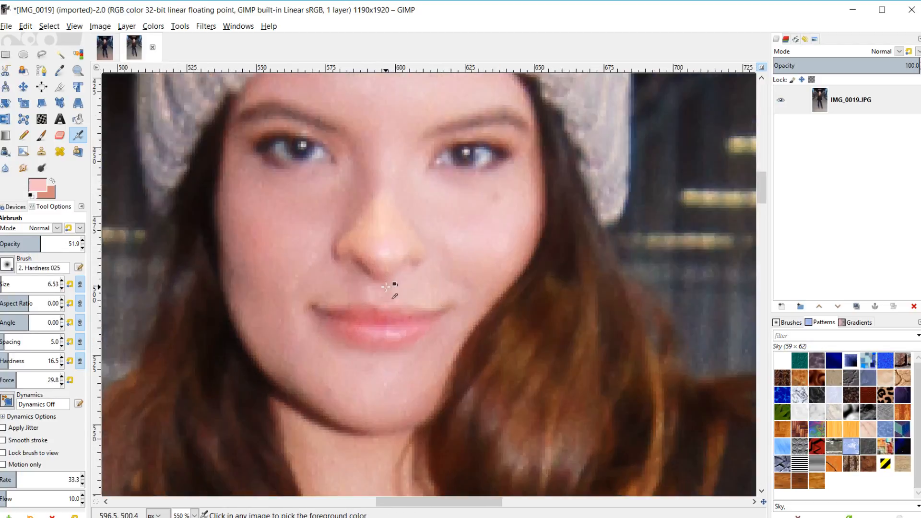
pyautogui.press('h')
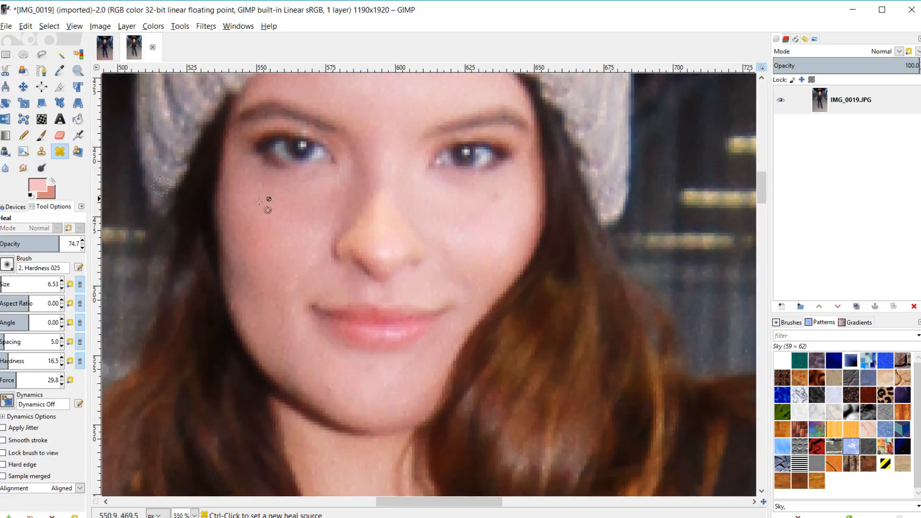
pyautogui.keyDown('ctrl'); pyautogui.click(379, 234); pyautogui.keyUp('ctrl')
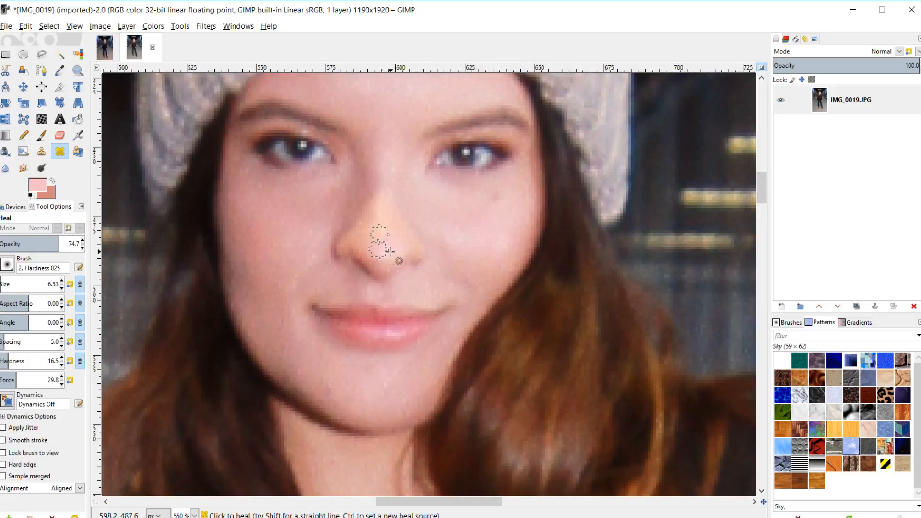
pyautogui.keyDown('ctrl'); pyautogui.click(374, 249); pyautogui.keyUp('ctrl')
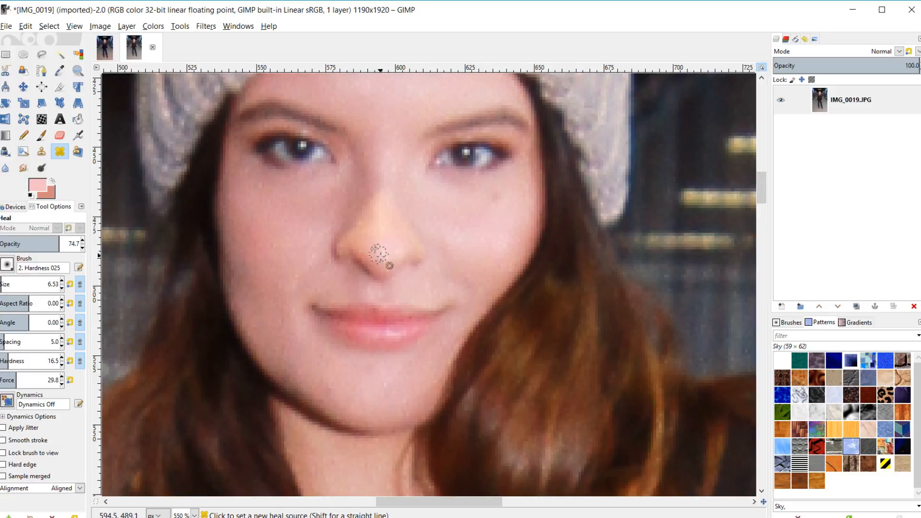
# Step: Set the Heal tool's opacity to 61.1 and enlarge its brush size to 7.53 for the woman's cheek
pyautogui.scroll(-1, 443, 342)
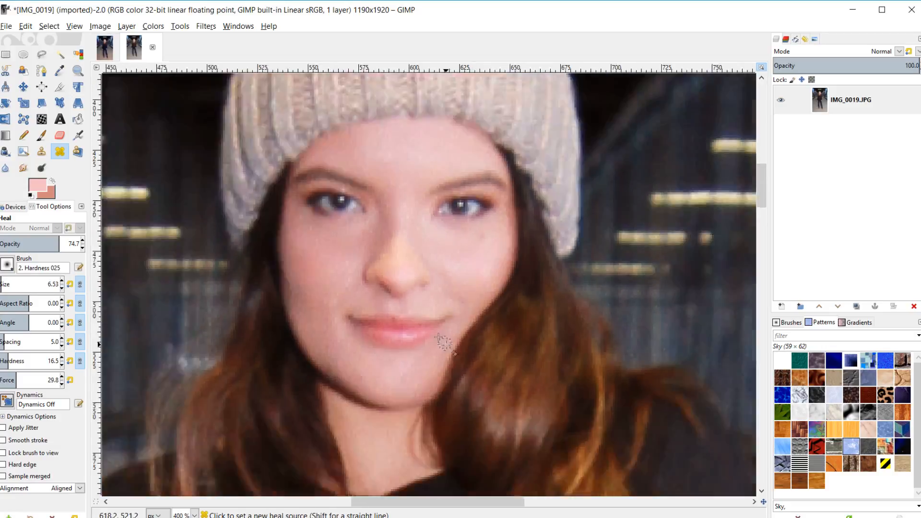
pyautogui.scroll(-2, 443, 341)
pyautogui.scroll(4, 449, 337)
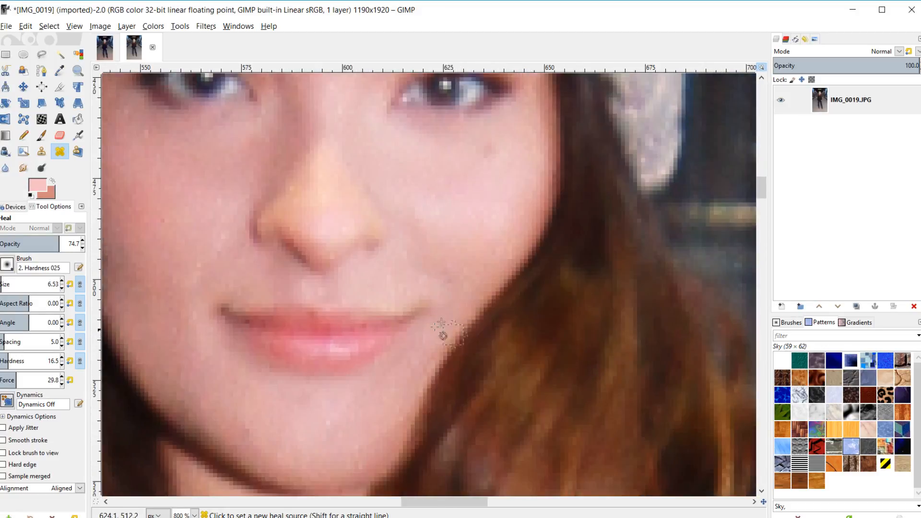
pyautogui.moveTo(62, 243); pyautogui.dragTo(52, 240)
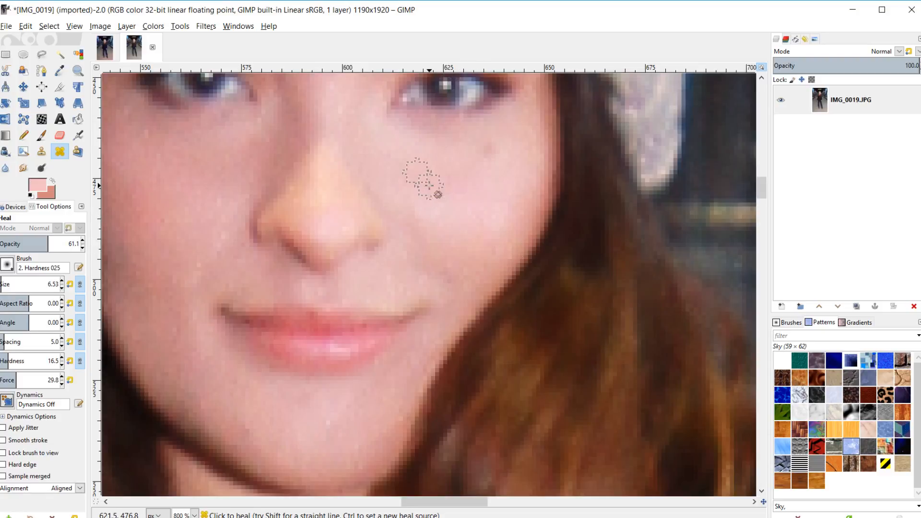
pyautogui.press(']')
pyautogui.press(']')
pyautogui.press(']')
pyautogui.press(']')
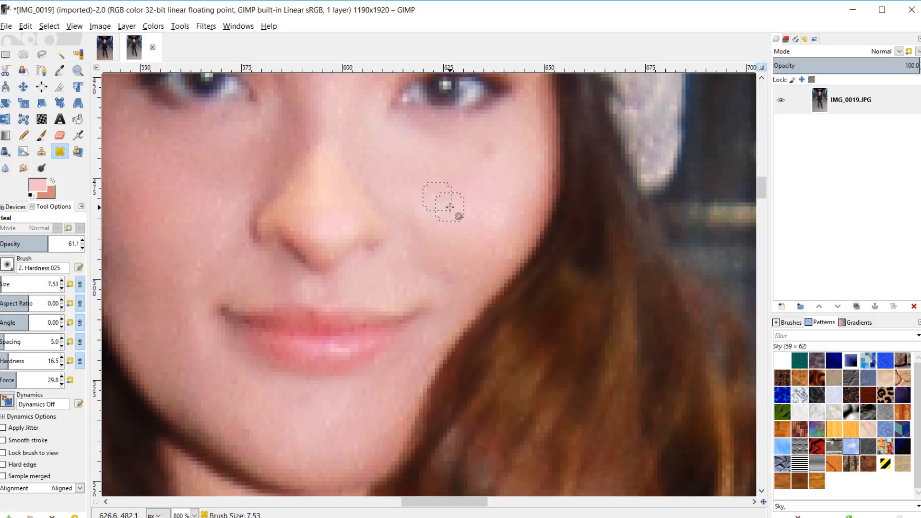
pyautogui.press('[')
pyautogui.press('[')
# Step: Sample clean skin beside the woman's nose and on the adjacent cheek, and heal the uneven spots on that cheek
pyautogui.click(426, 205)
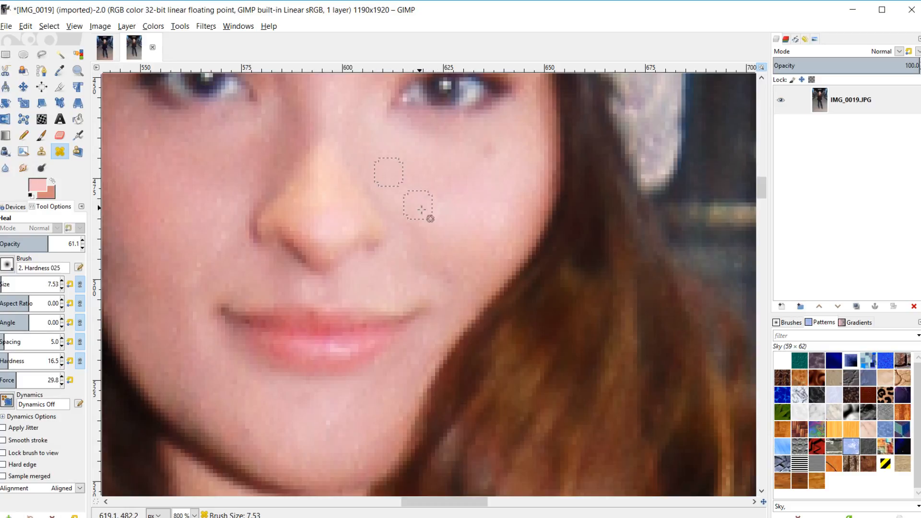
pyautogui.keyDown('ctrl'); pyautogui.click(433, 185); pyautogui.keyUp('ctrl')
pyautogui.click(416, 202)
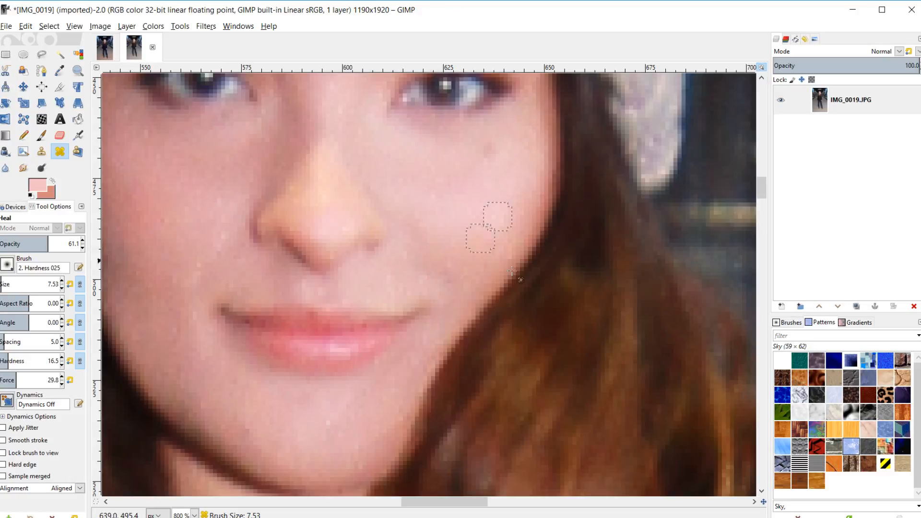
pyautogui.keyDown('ctrl'); pyautogui.click(468, 192); pyautogui.keyUp('ctrl')
pyautogui.click(488, 223)
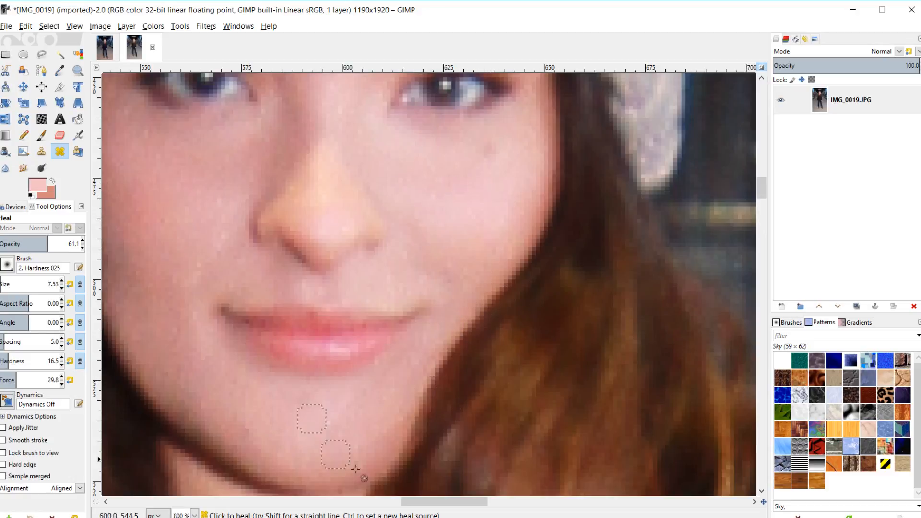
pyautogui.moveTo(469, 503); pyautogui.dragTo(445, 503)
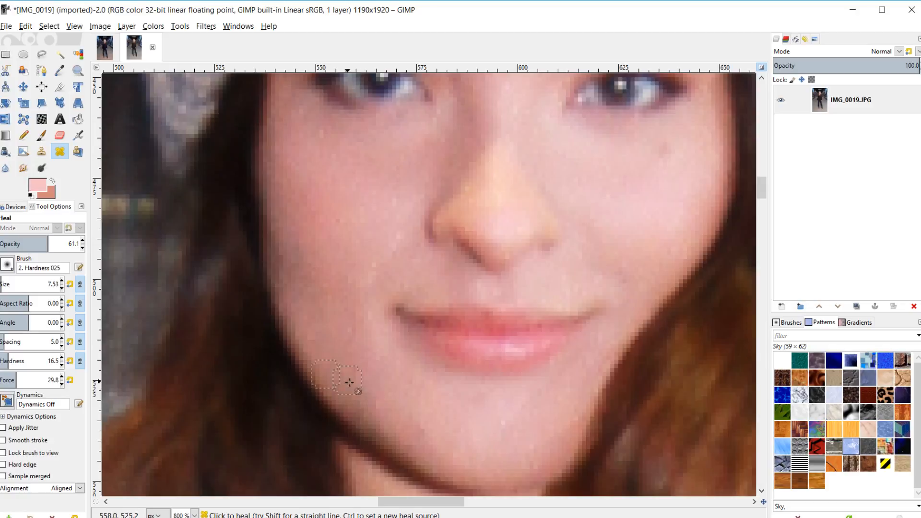
pyautogui.press('ctrl')
pyautogui.scroll(-5, 551, 448)
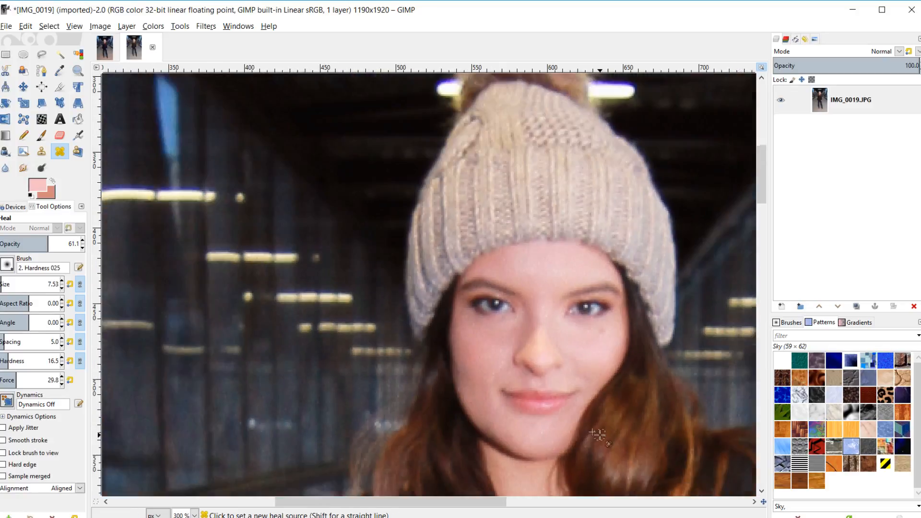
# Step: Switch to the Airbrush, enlarge its brush size to 19.53, and retouch the forehead using skin colors sampled from it
pyautogui.scroll(4, 602, 391)
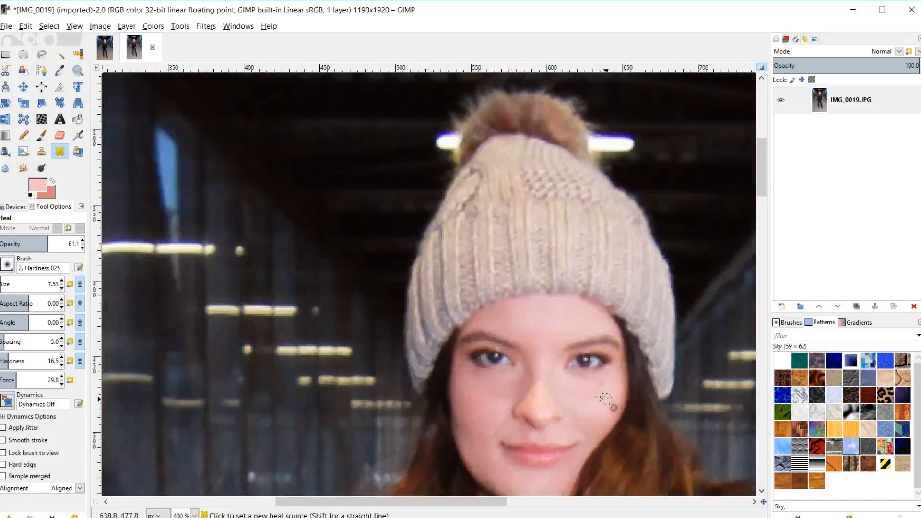
pyautogui.click(77, 135)
pyautogui.press('}')
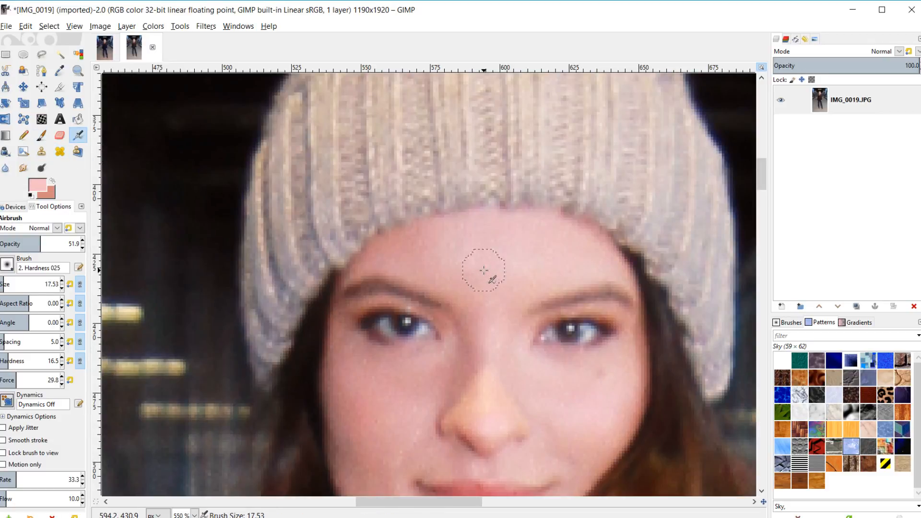
pyautogui.press('[')
pyautogui.keyDown('ctrl'); pyautogui.click(419, 255); pyautogui.keyUp('ctrl')
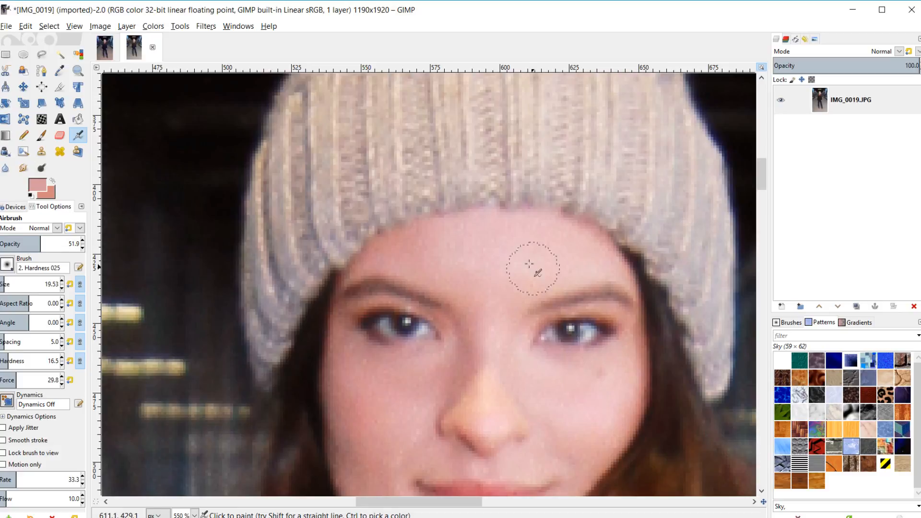
pyautogui.keyDown('ctrl'); pyautogui.click(516, 232); pyautogui.keyUp('ctrl')
# Step: Reduce the Airbrush size to 13.53 and sample the skin color between the eyes for the bridge of the nose
pyautogui.scroll(-3, 461, 419)
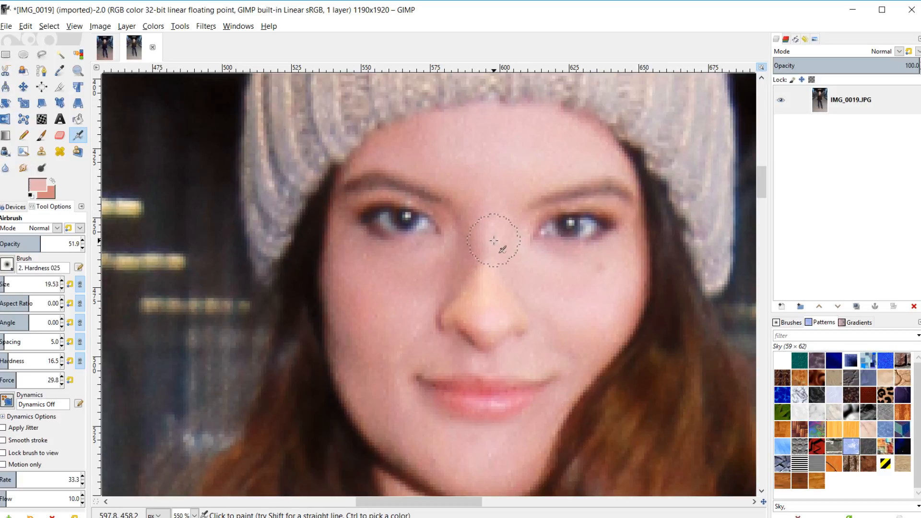
pyautogui.press('[')
pyautogui.press('[')
pyautogui.press('[')
pyautogui.press('[')
pyautogui.press('[')
pyautogui.press('[')
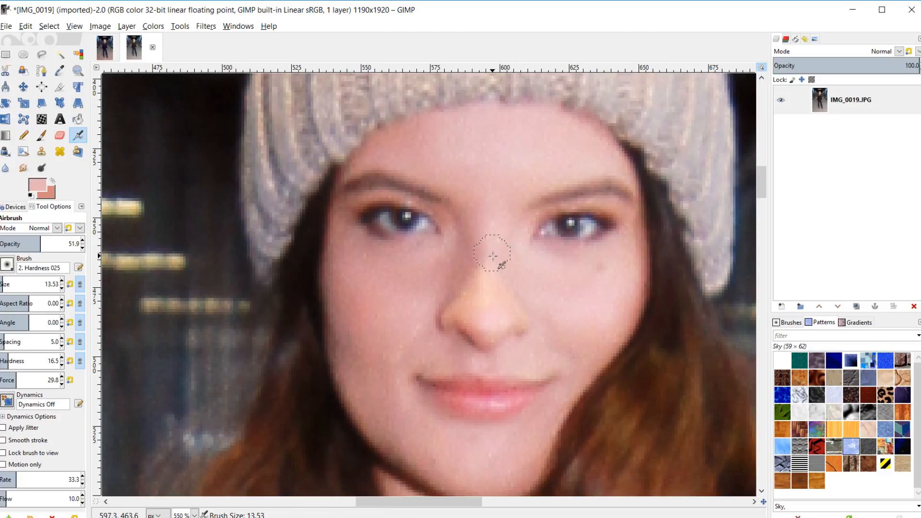
pyautogui.keyDown('ctrl'); pyautogui.click(481, 223); pyautogui.keyUp('ctrl')
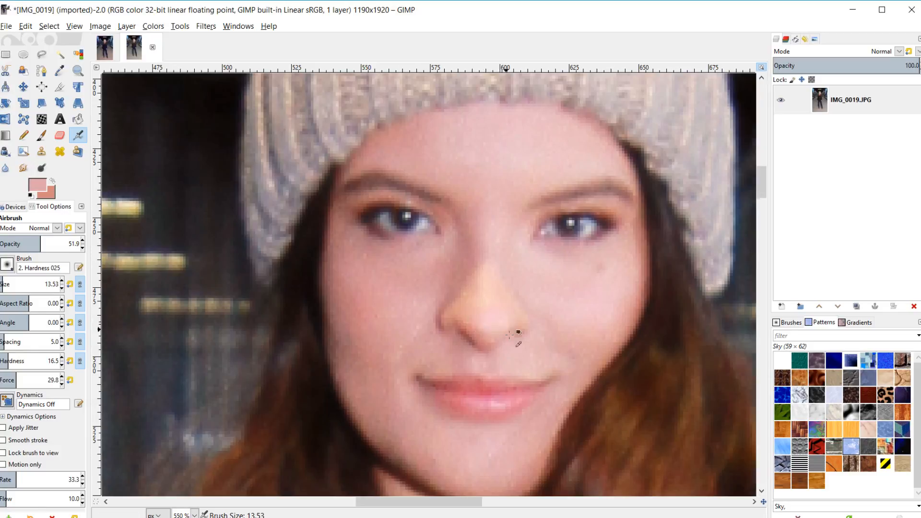
# Step: Reduce the Airbrush size to 6.53 for touching up the skin around the woman's mouth and chin
pyautogui.scroll(-3, 514, 338)
pyautogui.scroll(1, 561, 376)
pyautogui.scroll(2, 517, 385)
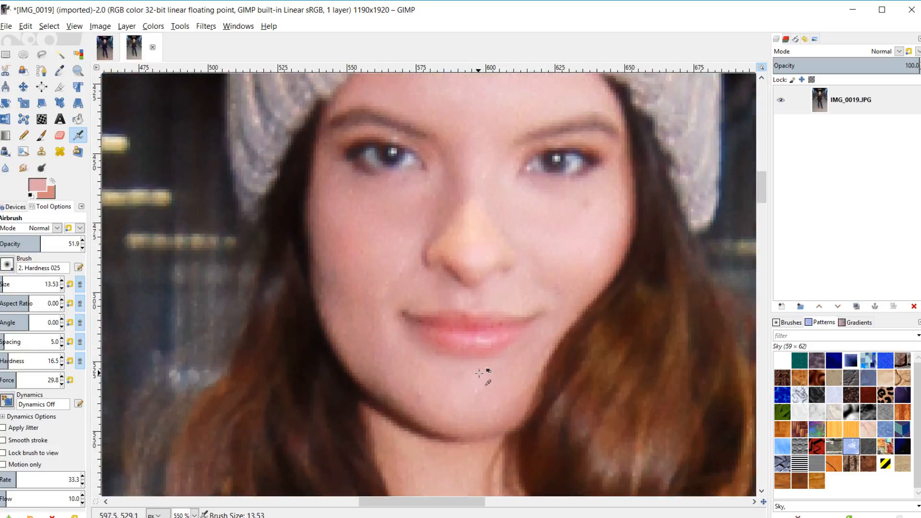
pyautogui.scroll(1, 448, 329)
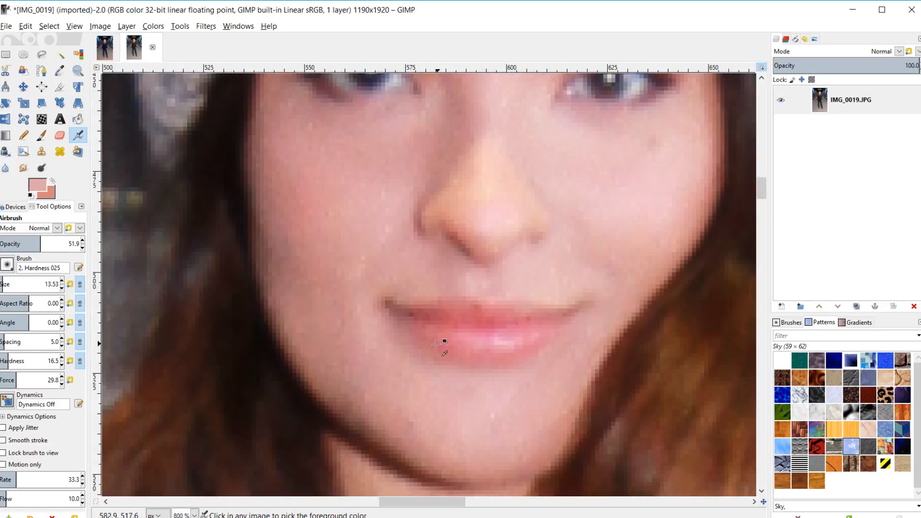
pyautogui.press('[')
pyautogui.press('[')
pyautogui.press('[')
pyautogui.press('[')
pyautogui.press('[')
pyautogui.press('[')
pyautogui.press('[')
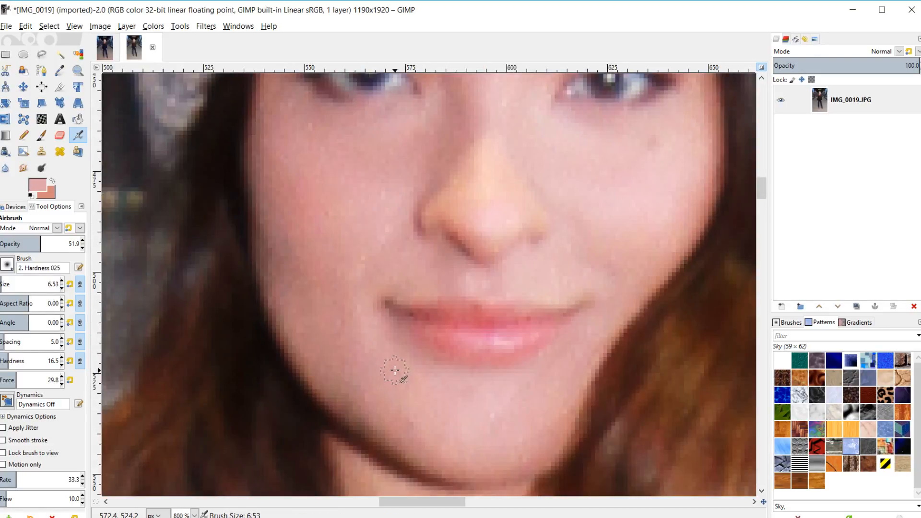
pyautogui.press(']')
# Step: Examine the retouched face up close, and review the whole portrait fitted in the window
pyautogui.scroll(-4, 466, 399)
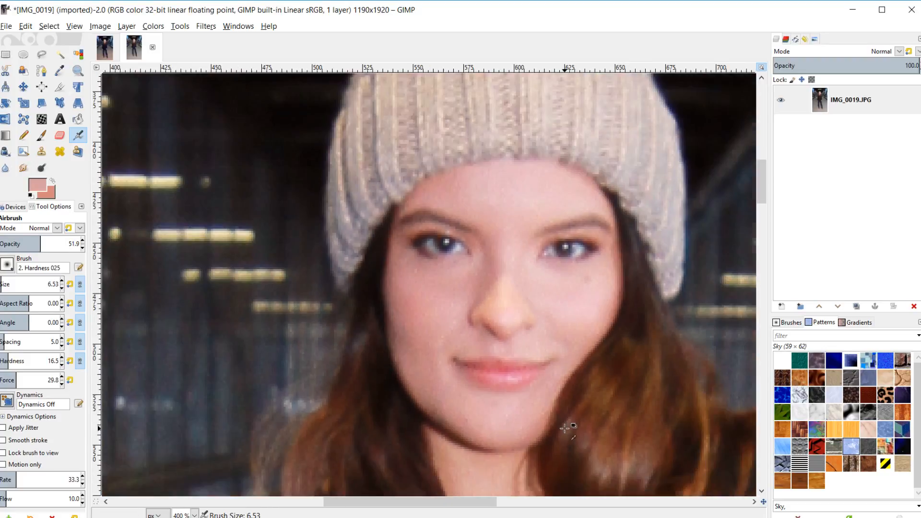
pyautogui.scroll(-5, 575, 427)
pyautogui.scroll(5, 599, 413)
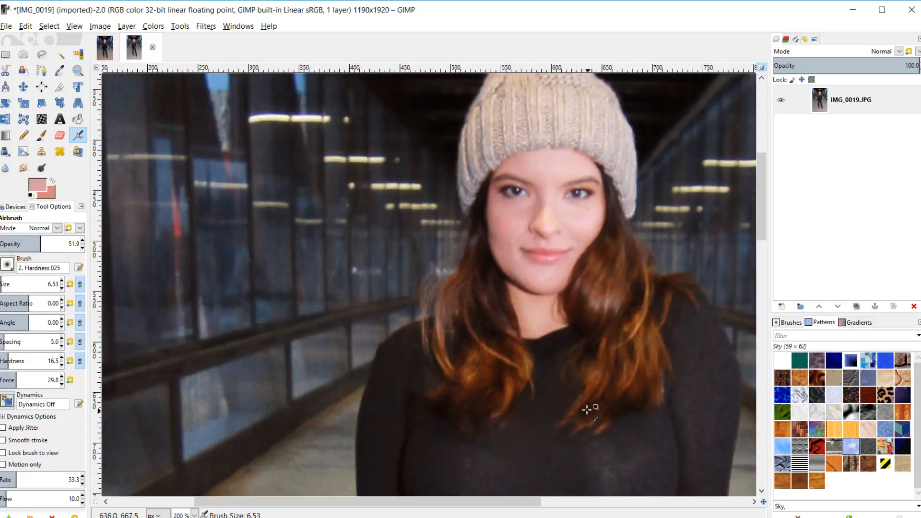
pyautogui.scroll(1, 537, 259)
pyautogui.scroll(3, 531, 253)
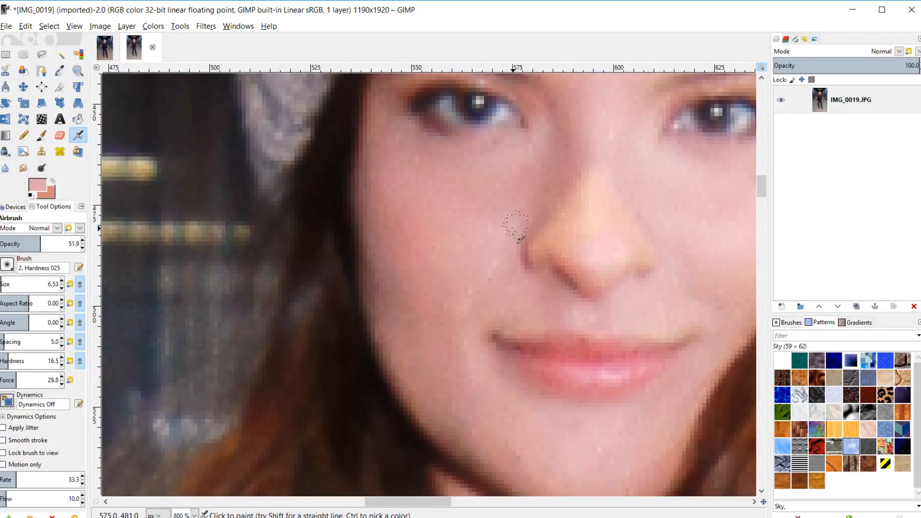
pyautogui.scroll(-5, 629, 384)
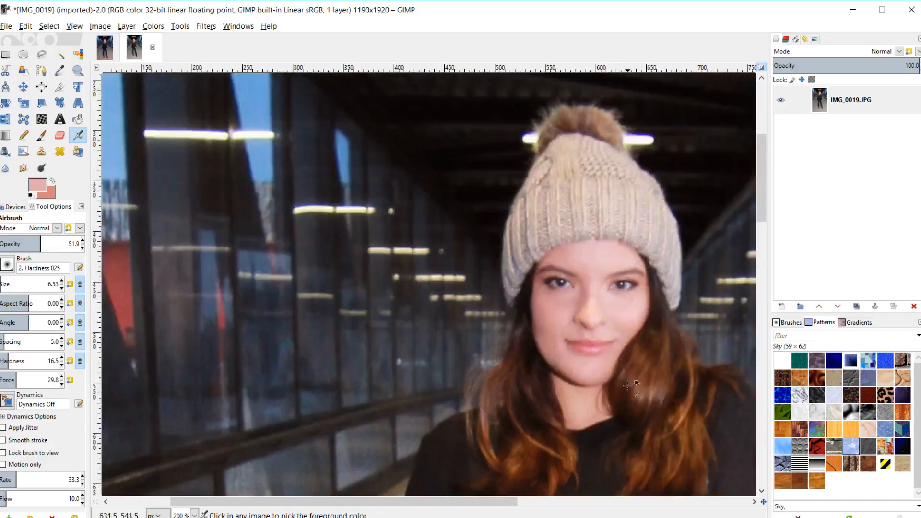
pyautogui.moveTo(495, 503); pyautogui.dragTo(538, 503)
pyautogui.scroll(-2, 528, 460)
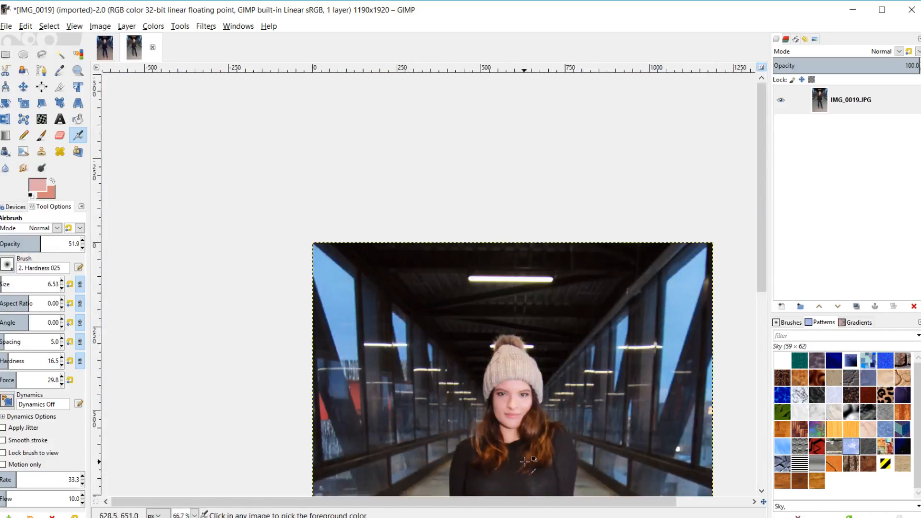
pyautogui.scroll(-5, 542, 475)
pyautogui.scroll(3, 549, 441)
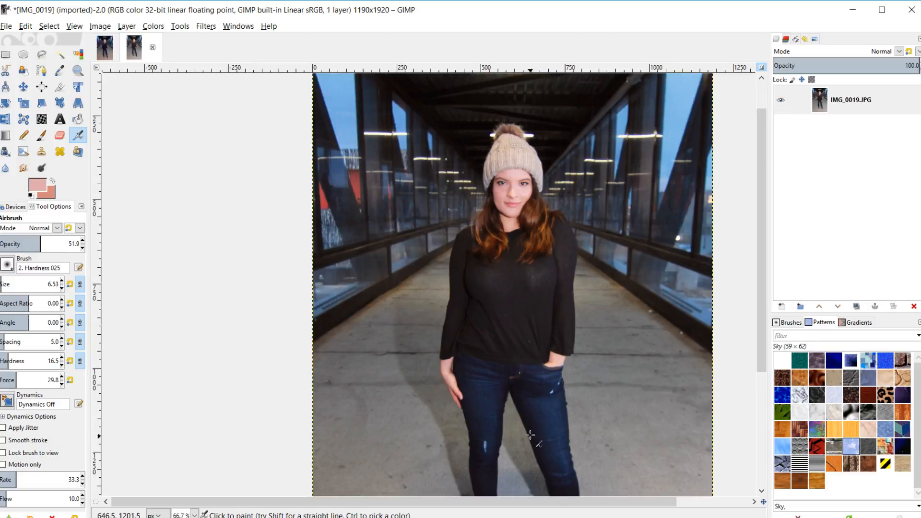
pyautogui.scroll(-3, 480, 455)
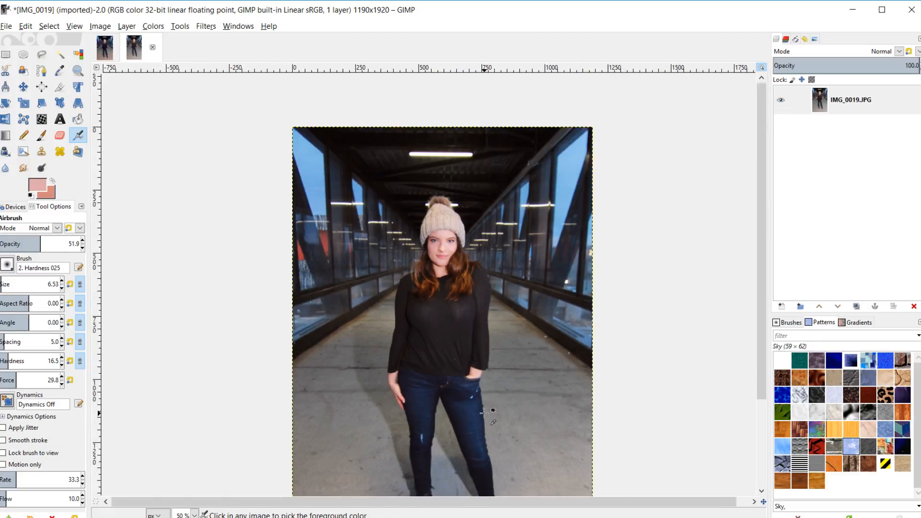
pyautogui.scroll(-1, 483, 398)
pyautogui.scroll(1, 483, 398)
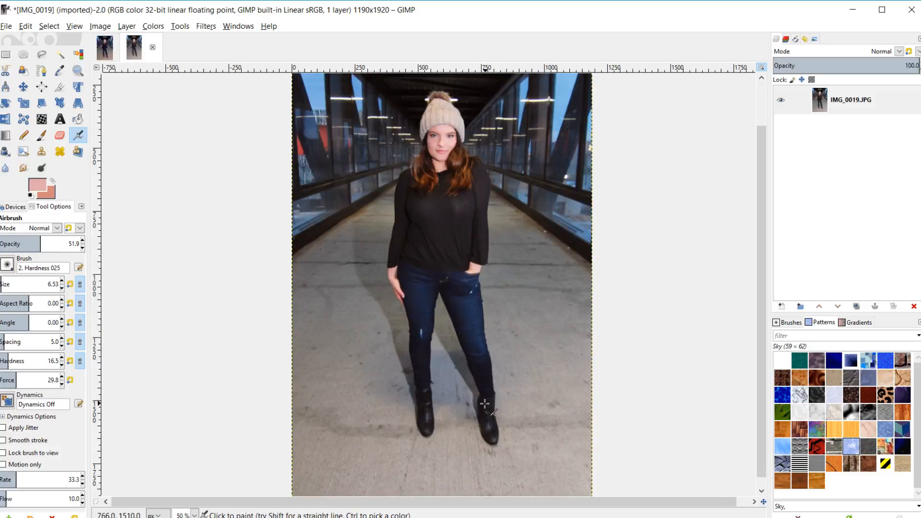
pyautogui.scroll(2, 486, 412)
pyautogui.scroll(-1, 485, 407)
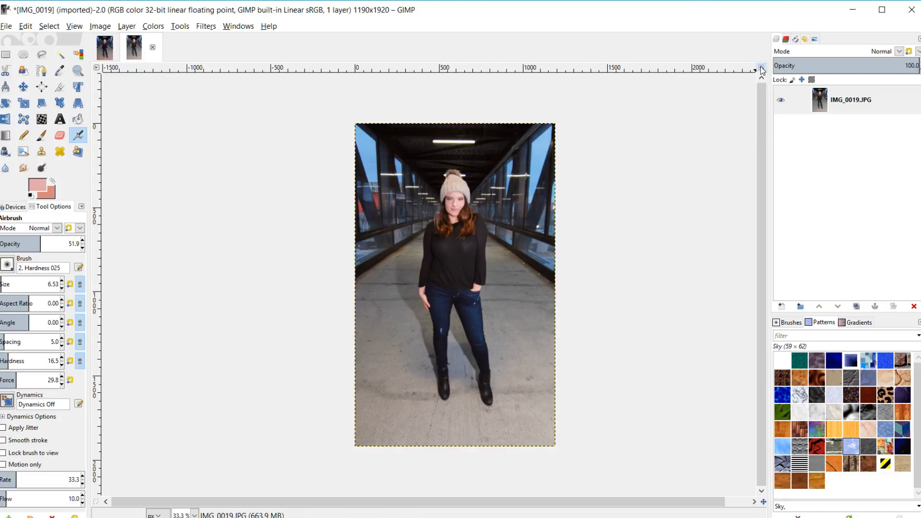
pyautogui.scroll(1, 600, 169)
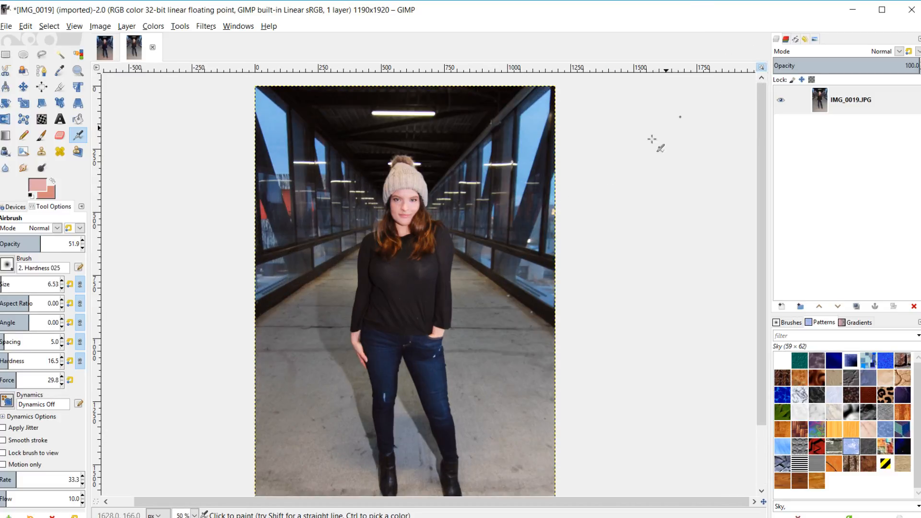
pyautogui.scroll(-2, 652, 139)
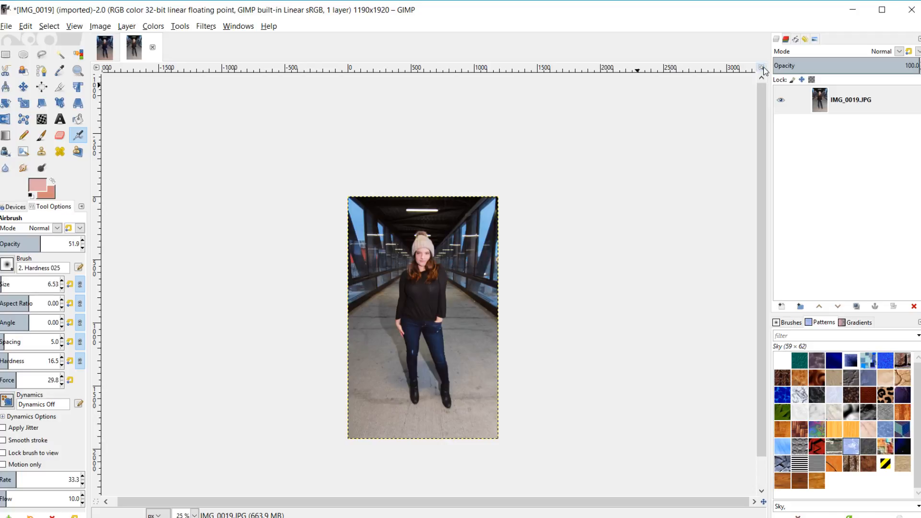
pyautogui.click(762, 68)
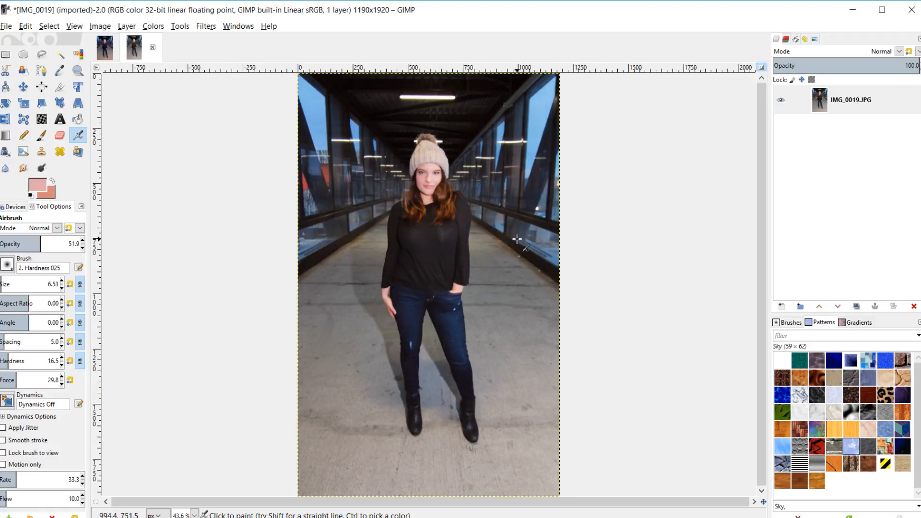
# Step: Start the Sharpen (Unsharp Mask) filter on the IMG_0019.JPG layer, trying a higher radius before setting it to 3.000
pyautogui.click(815, 105)
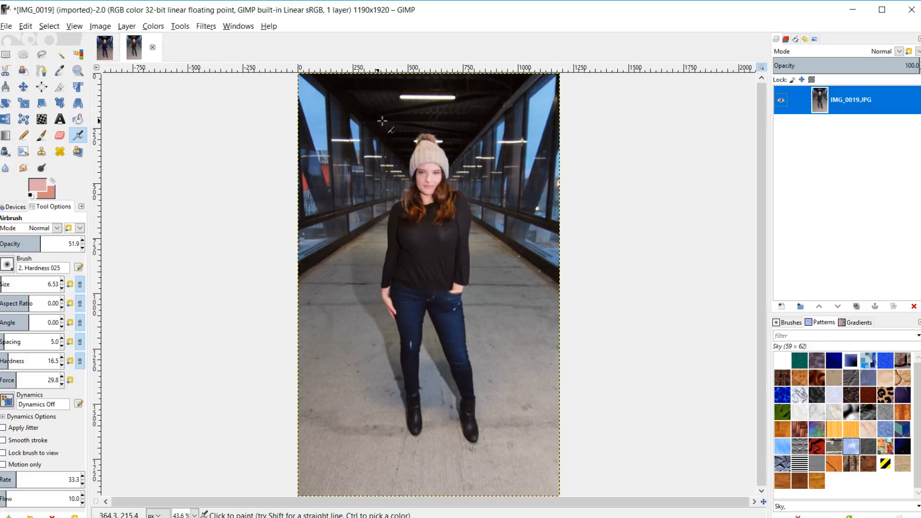
pyautogui.click(206, 27)
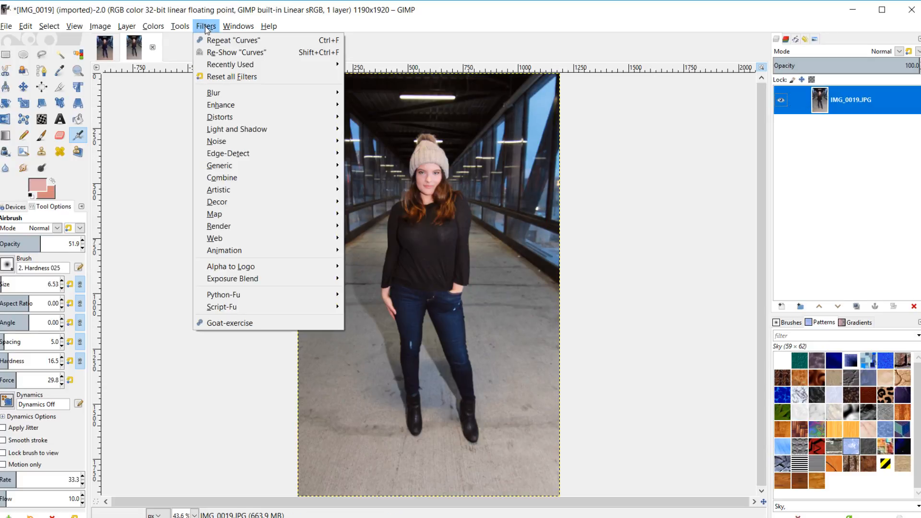
pyautogui.moveTo(252, 132)
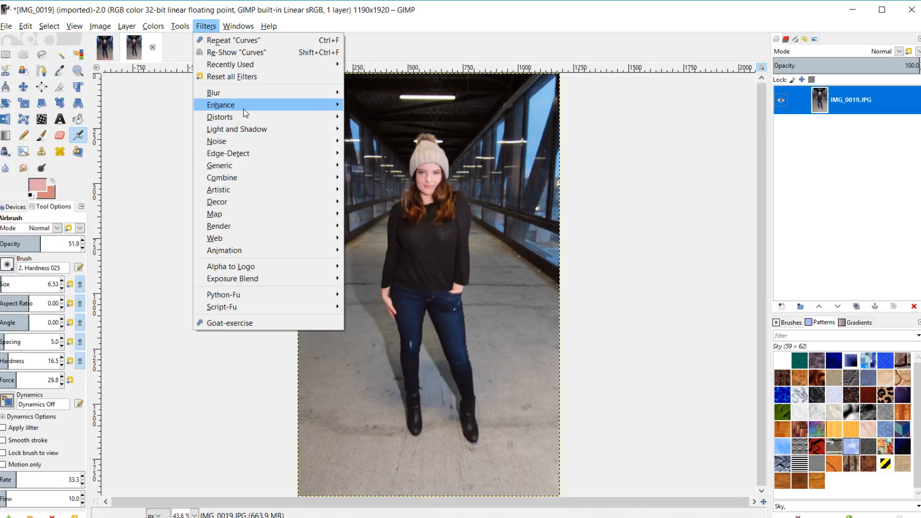
pyautogui.moveTo(245, 106)
pyautogui.click(393, 179)
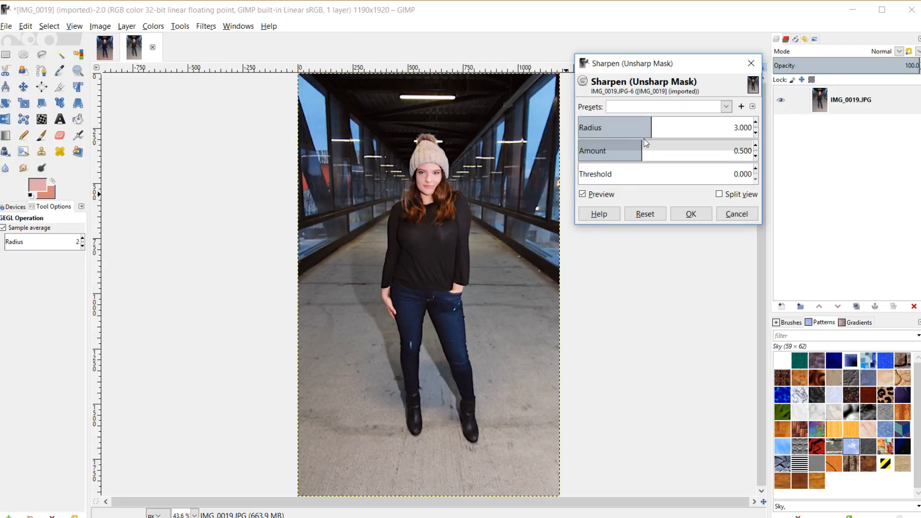
pyautogui.moveTo(650, 125)
pyautogui.mouseDown()
pyautogui.moveTo(670, 122)
pyautogui.moveTo(653, 126)
pyautogui.mouseUp()
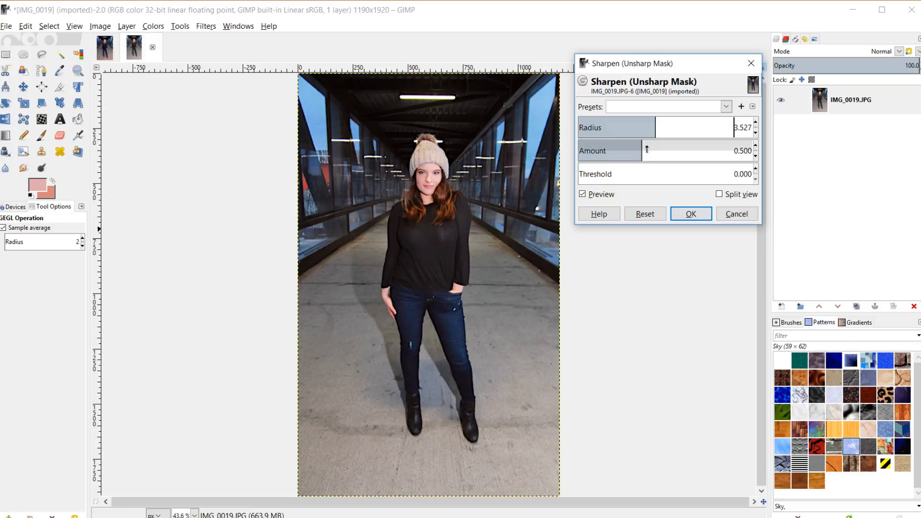
pyautogui.moveTo(652, 126)
pyautogui.mouseDown()
pyautogui.moveTo(641, 126)
pyautogui.moveTo(651, 126)
pyautogui.mouseUp()
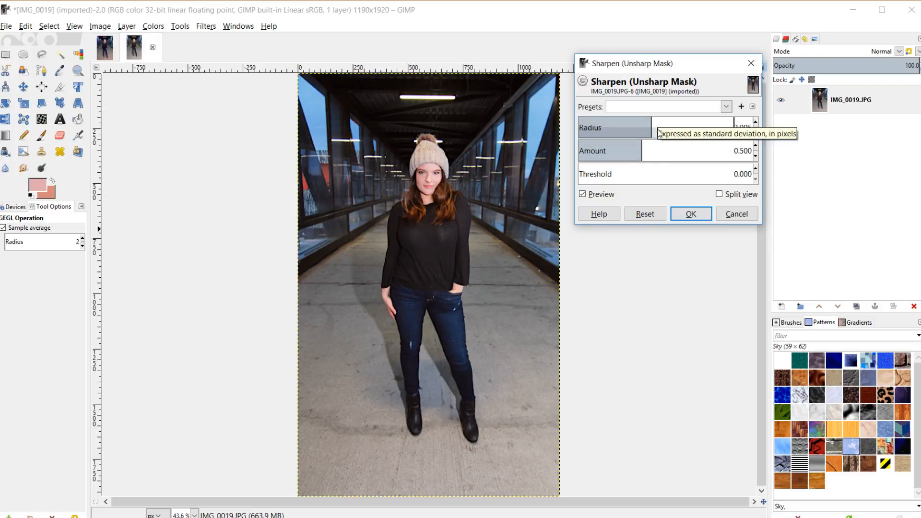
pyautogui.click(751, 128)
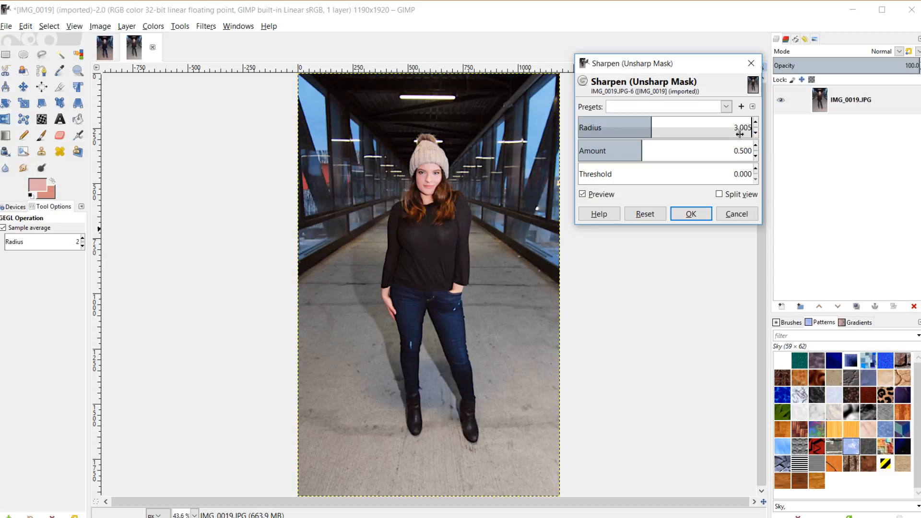
# Step: Set the sharpening amount to 0.500, compare the image with and without the preview, and apply the filter
pyautogui.click(640, 144)
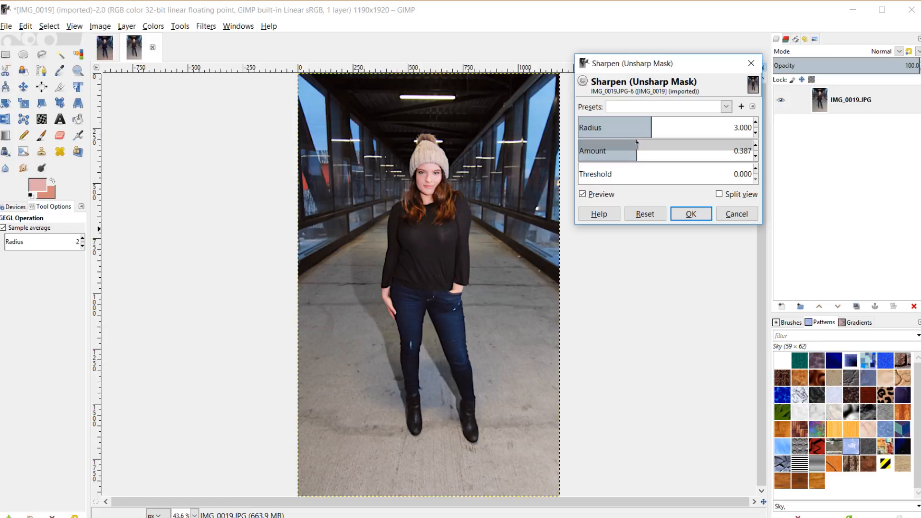
pyautogui.moveTo(636, 144)
pyautogui.mouseDown()
pyautogui.moveTo(654, 144)
pyautogui.moveTo(642, 144)
pyautogui.mouseUp()
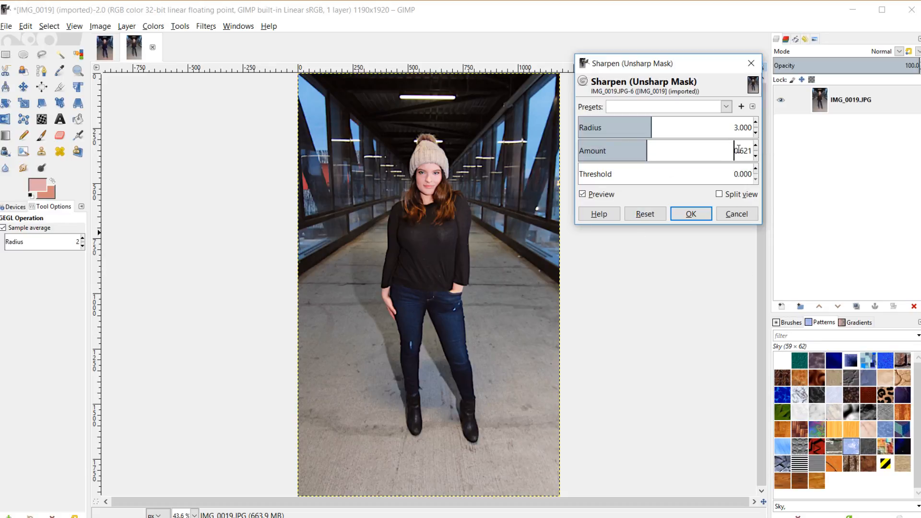
pyautogui.moveTo(738, 149); pyautogui.dragTo(753, 151)
pyautogui.press('BackSpace')
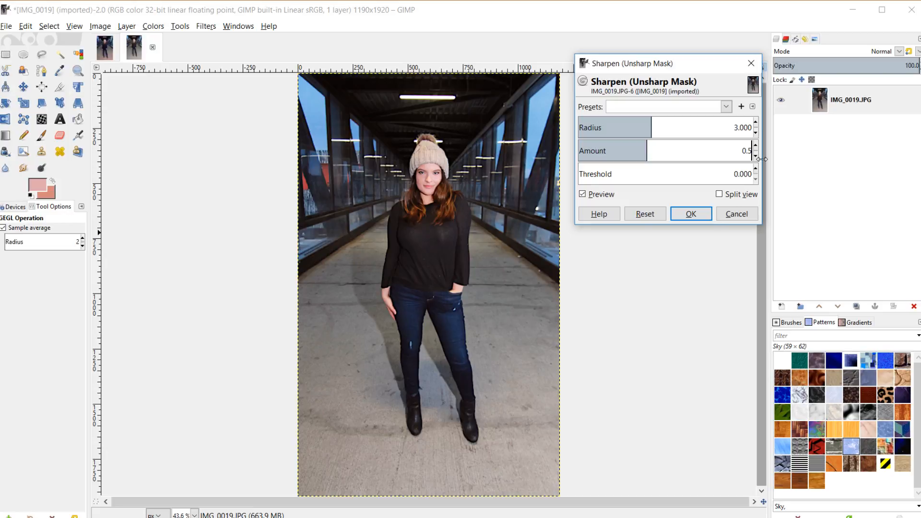
pyautogui.click(585, 197)
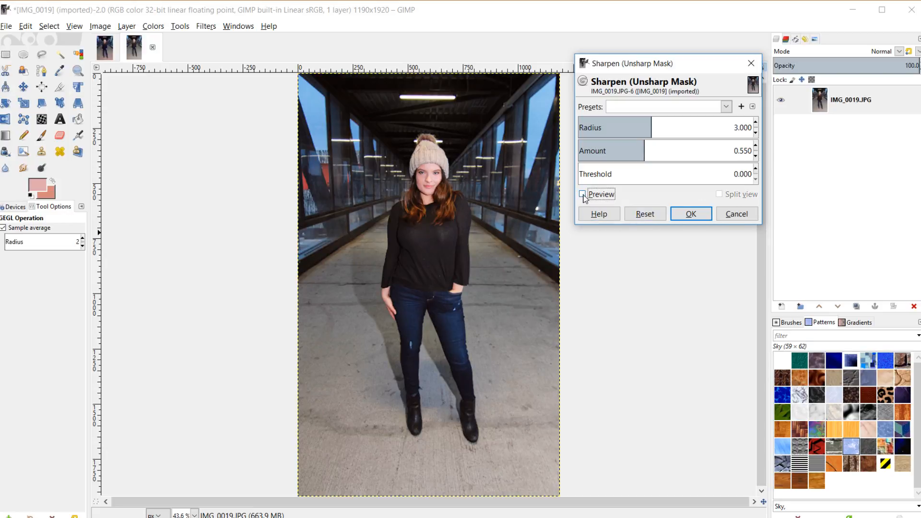
pyautogui.click(585, 198)
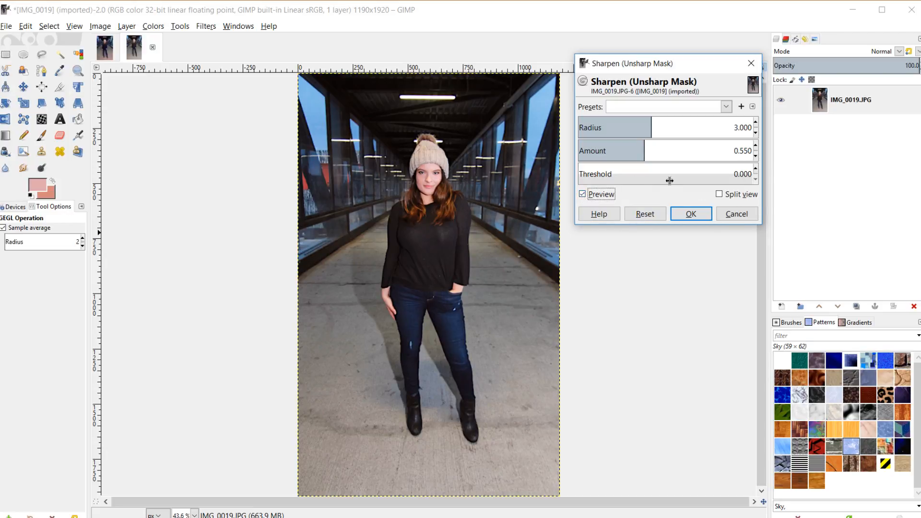
pyautogui.click(743, 151)
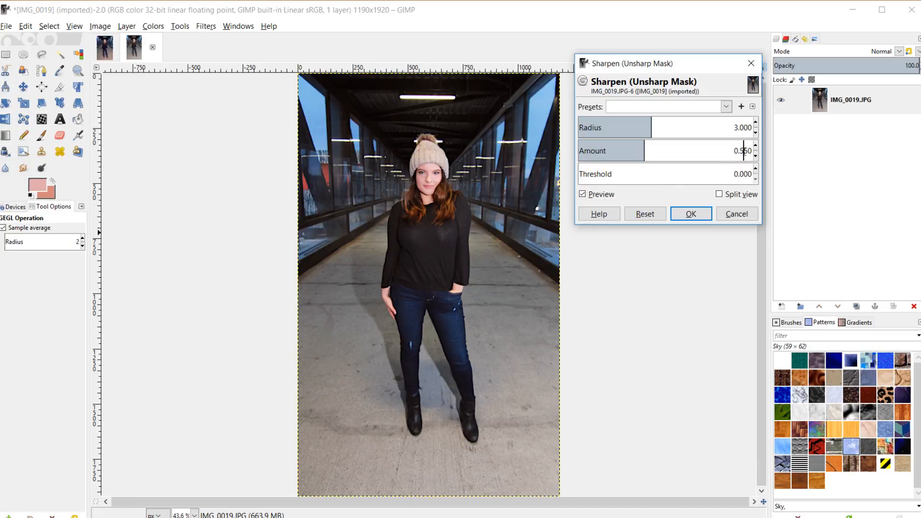
pyautogui.click(584, 196)
pyautogui.click(584, 198)
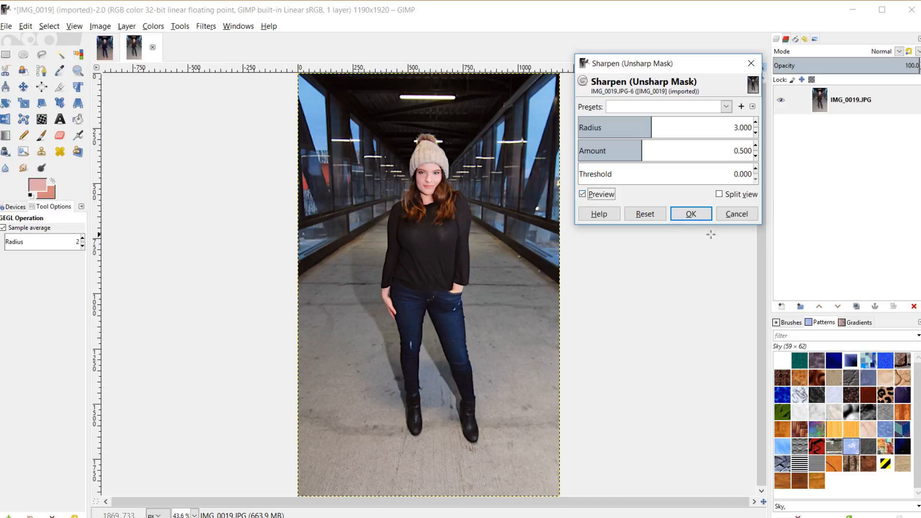
pyautogui.click(691, 214)
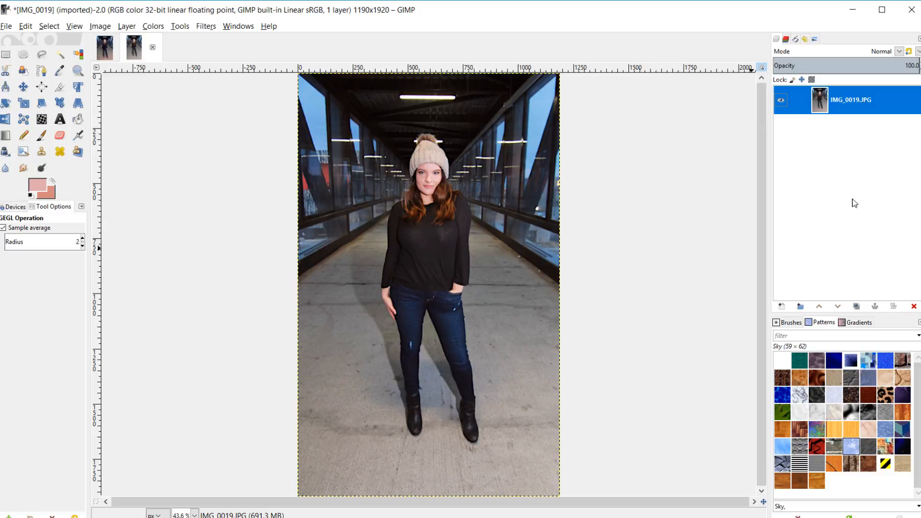
# Step: Create a transparent 1190 x 1920 px layer named Red Gradient with a red color tag
pyautogui.click(781, 306)
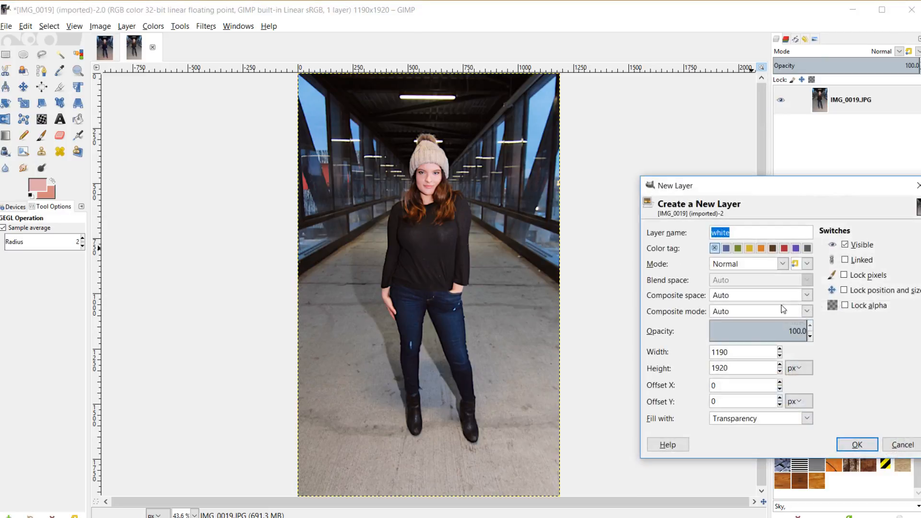
pyautogui.write('Red Gradient')
pyautogui.click(783, 248)
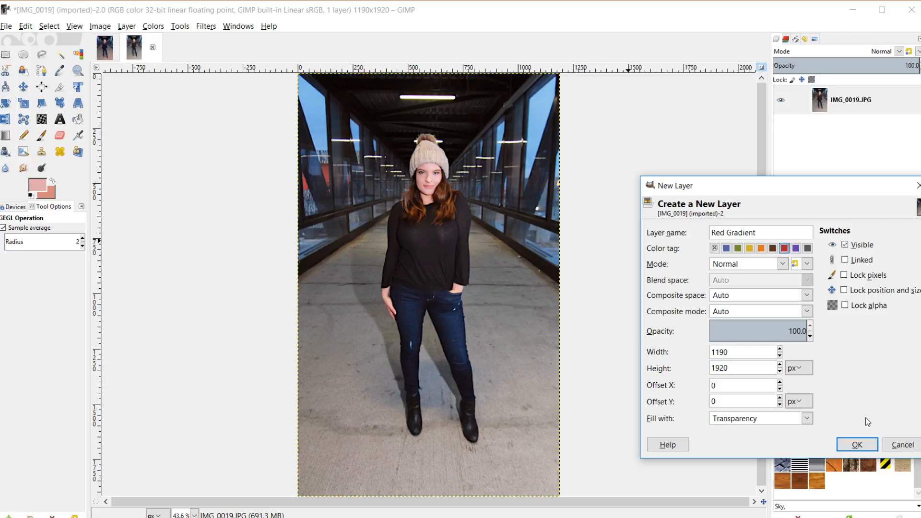
pyautogui.click(863, 450)
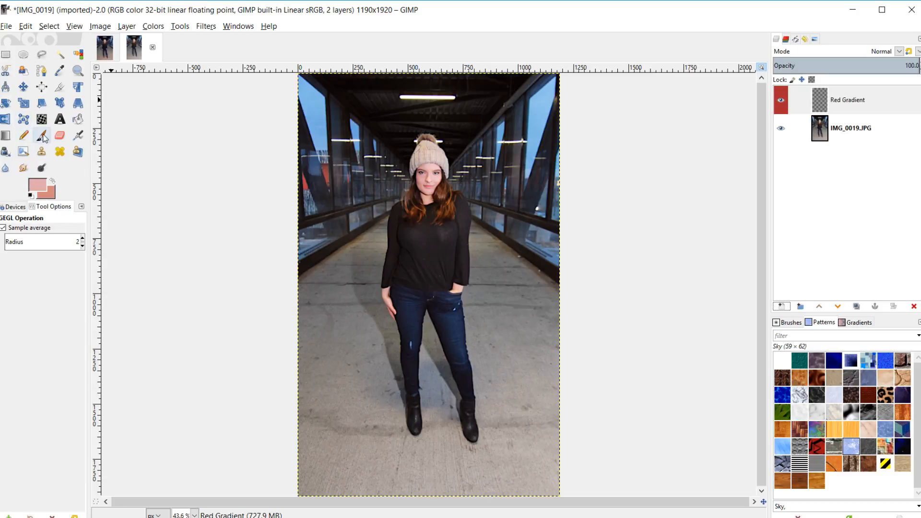
# Step: Switch to the Gradient tool and set the foreground color to bright red, ff0009
pyautogui.click(5, 139)
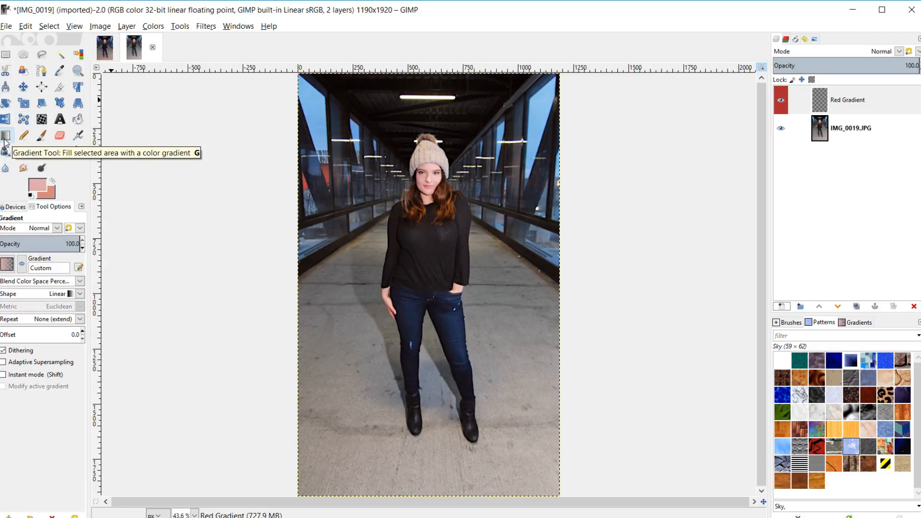
pyautogui.click(34, 180)
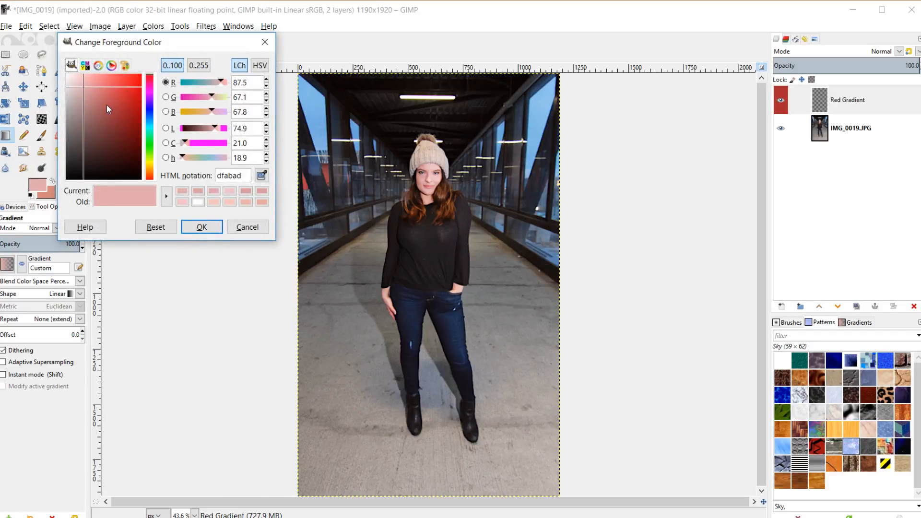
pyautogui.moveTo(106, 104); pyautogui.dragTo(192, 39)
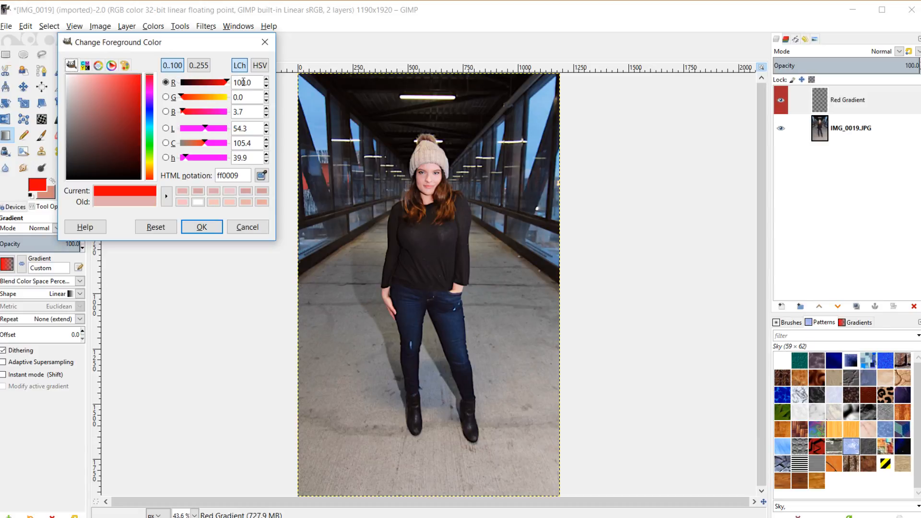
pyautogui.click(202, 227)
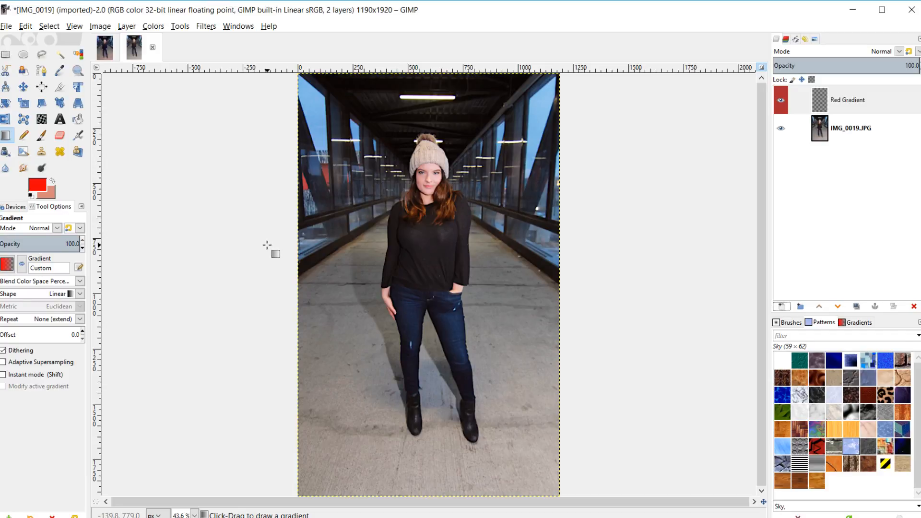
# Step: Draw a linear FG to Transparent gradient on the Red Gradient layer, straight up from just below the image to about X 608, Y 852
pyautogui.click(8, 266)
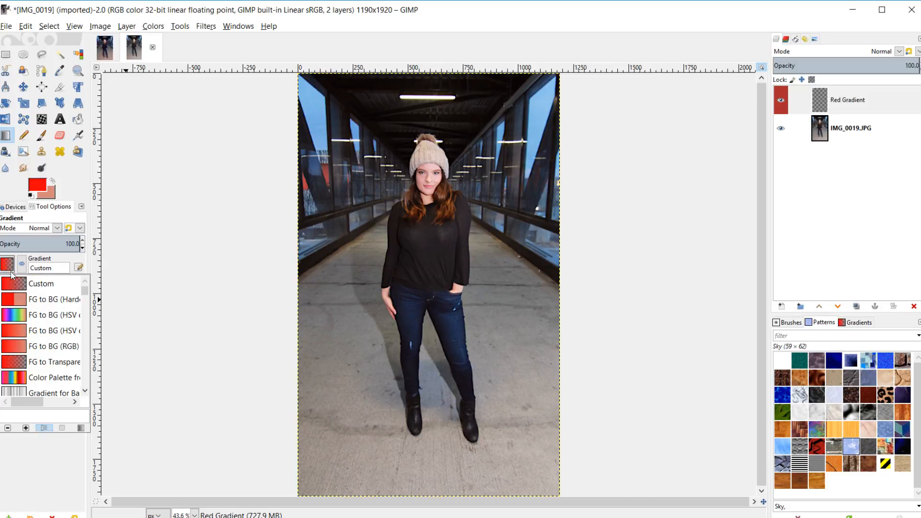
pyautogui.click(22, 362)
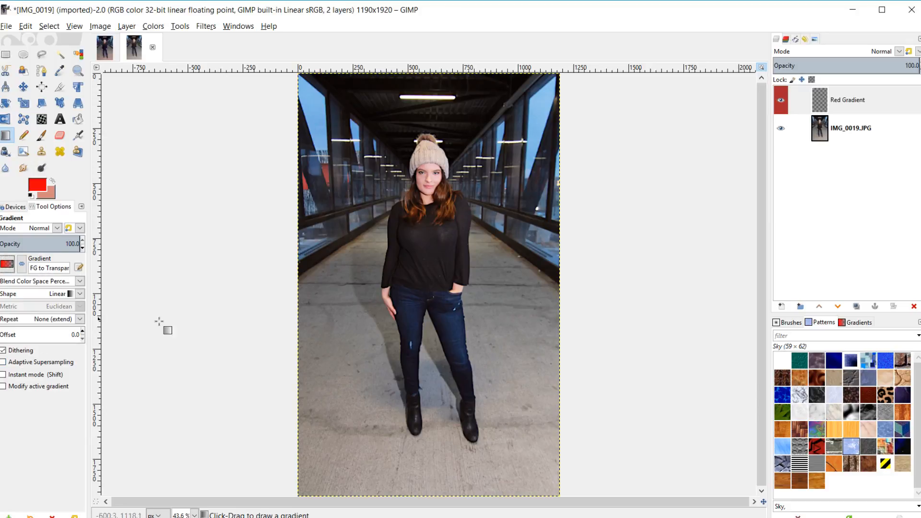
pyautogui.click(24, 296)
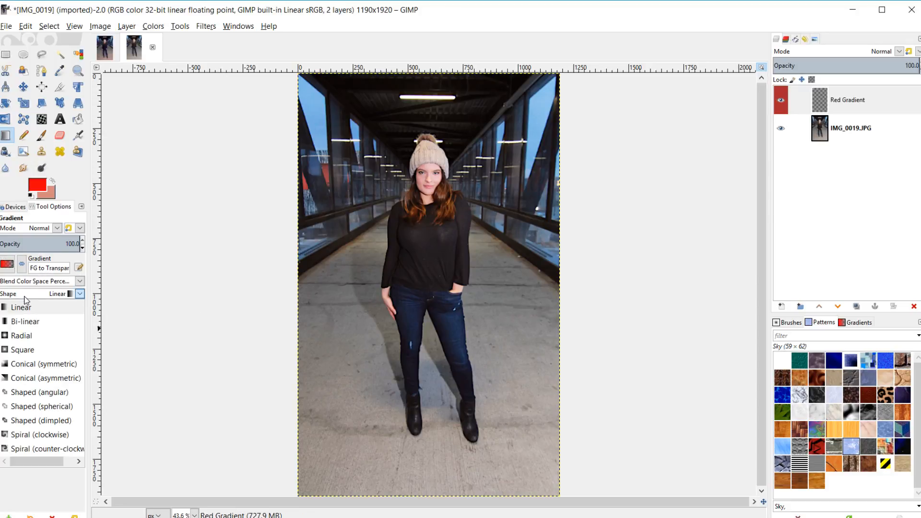
pyautogui.click(21, 307)
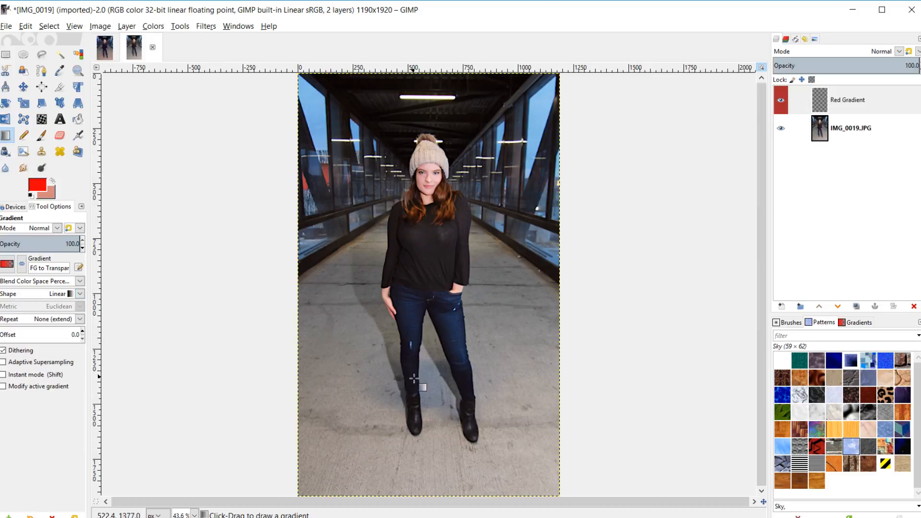
pyautogui.scroll(-2, 423, 467)
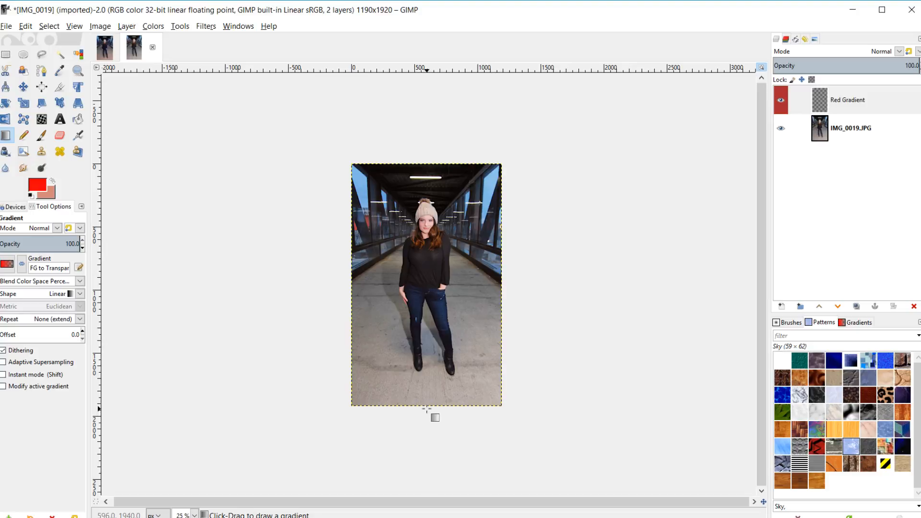
pyautogui.moveTo(429, 409); pyautogui.dragTo(428, 271)
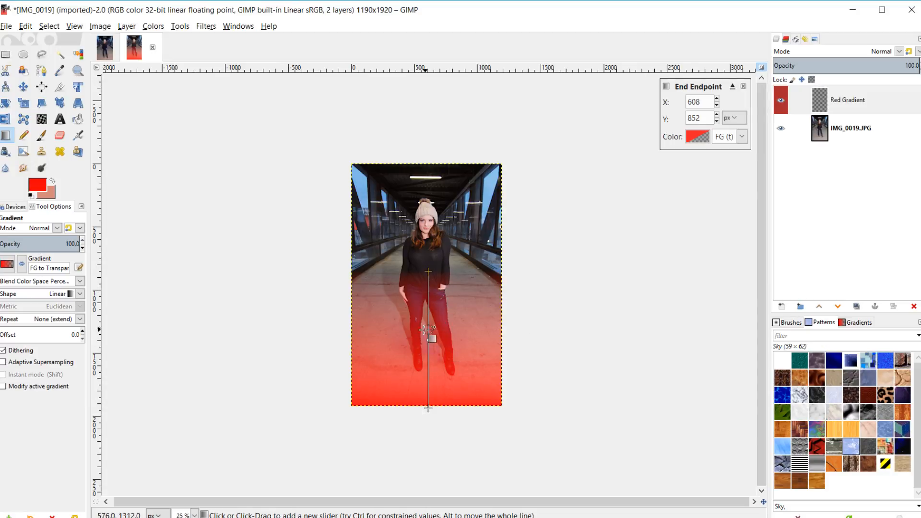
# Step: Try the Overlay blend mode on the Red Gradient layer, and set the layer to Soft light instead
pyautogui.click(823, 99)
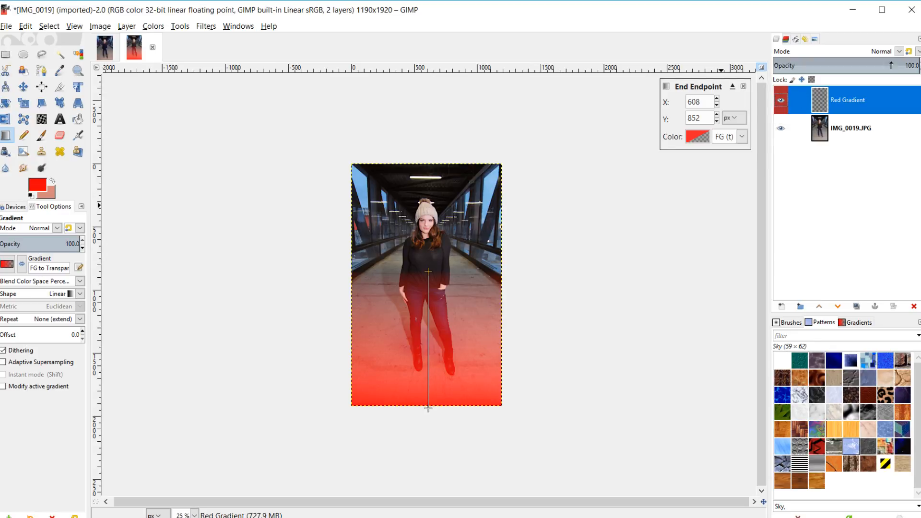
pyautogui.click(898, 51)
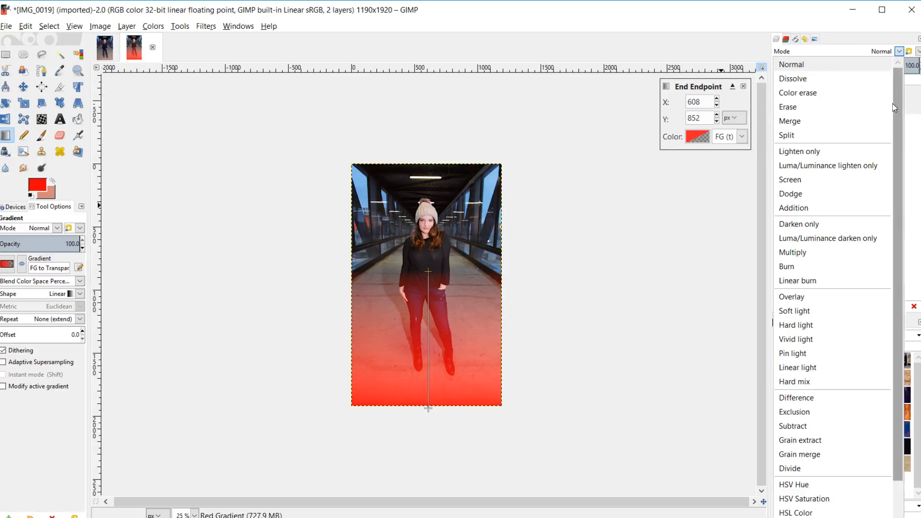
pyautogui.click(839, 301)
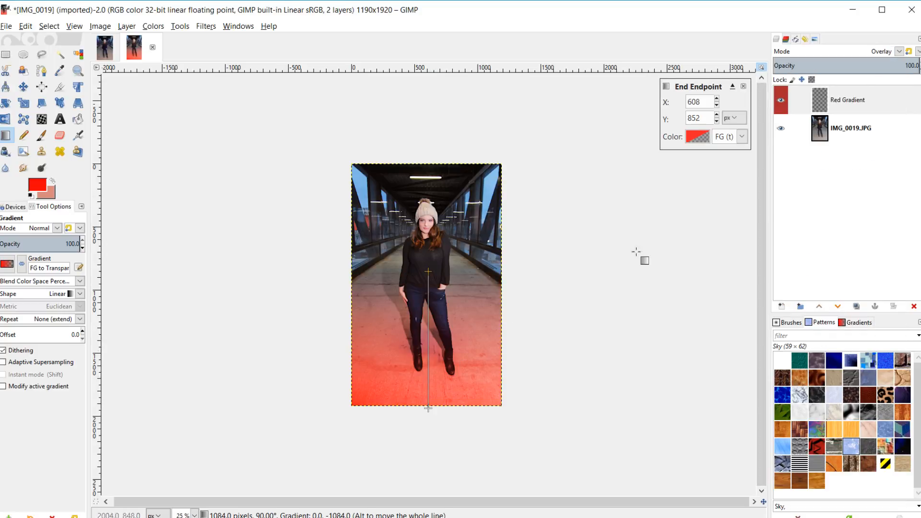
pyautogui.click(898, 51)
pyautogui.click(815, 310)
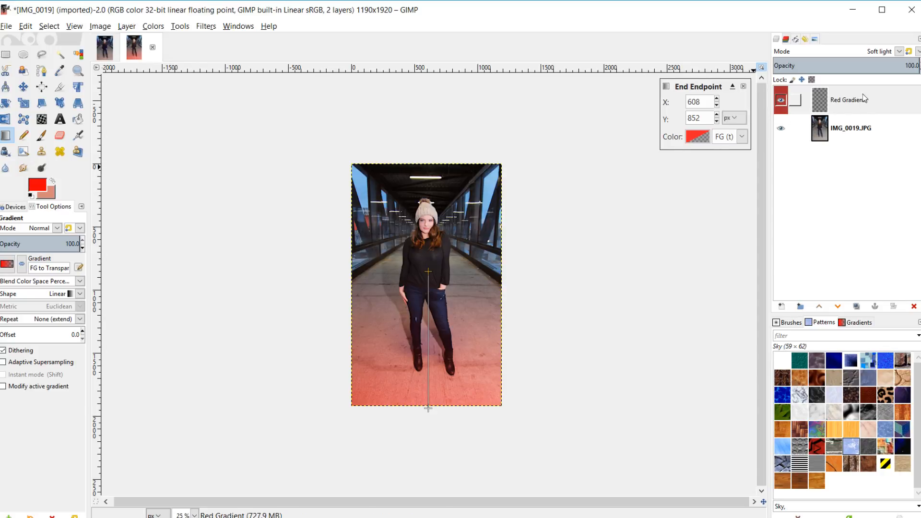
pyautogui.click(898, 52)
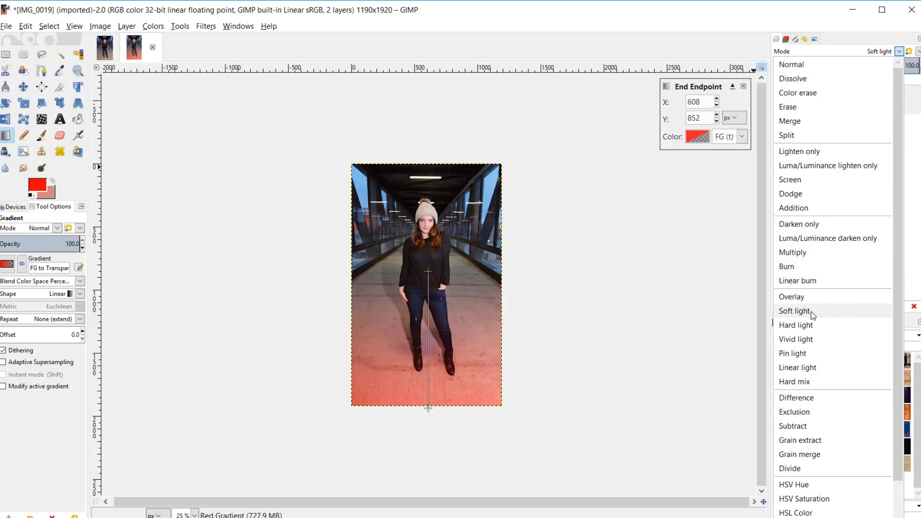
pyautogui.click(898, 51)
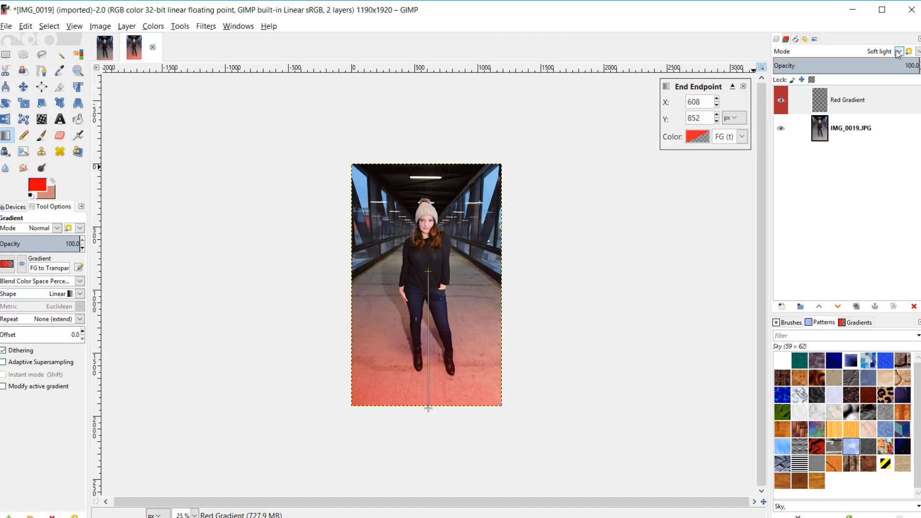
pyautogui.click(841, 102)
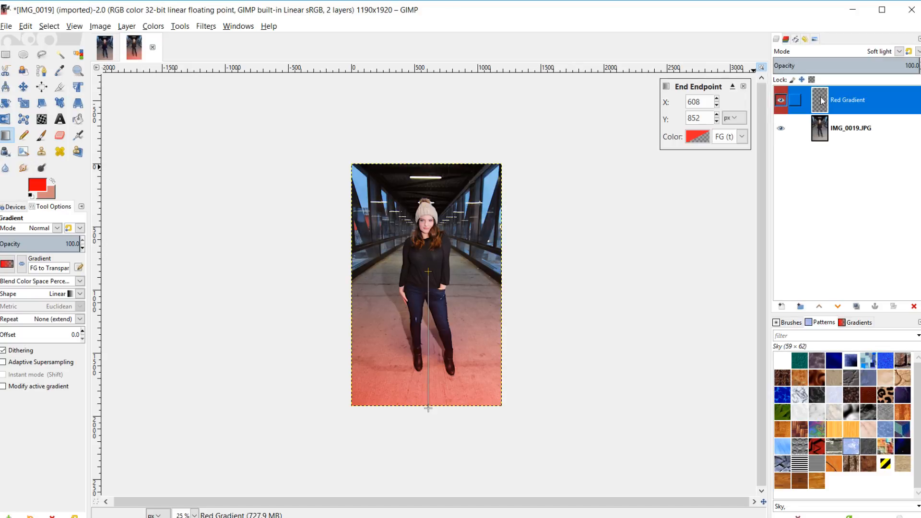
# Step: Extend the red gradient upward on the photo, moving its end point to about X 608, Y 609
pyautogui.scroll(3, 428, 360)
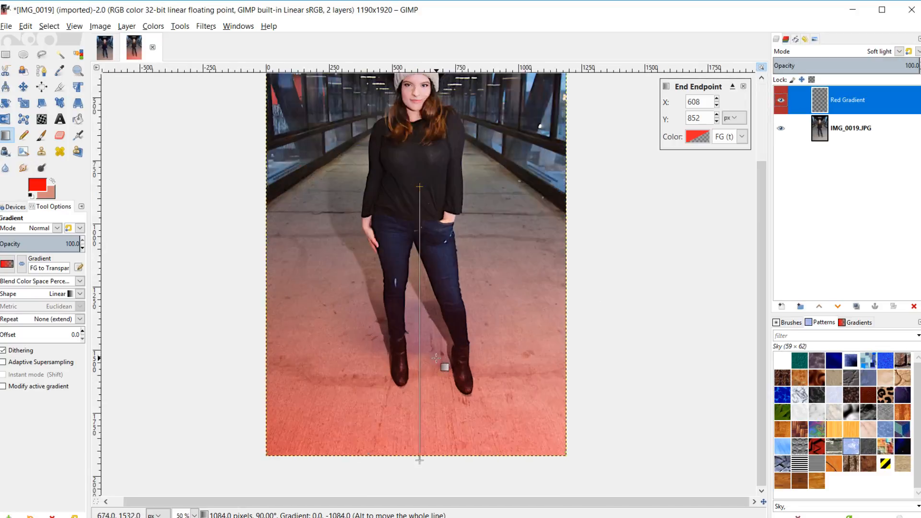
pyautogui.scroll(-2, 427, 359)
pyautogui.scroll(2, 428, 360)
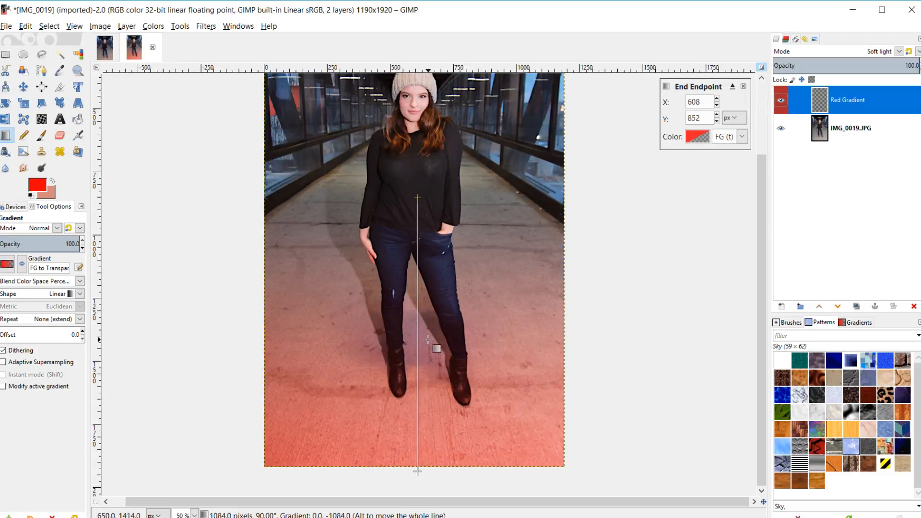
pyautogui.scroll(-1, 427, 341)
pyautogui.scroll(-1, 412, 336)
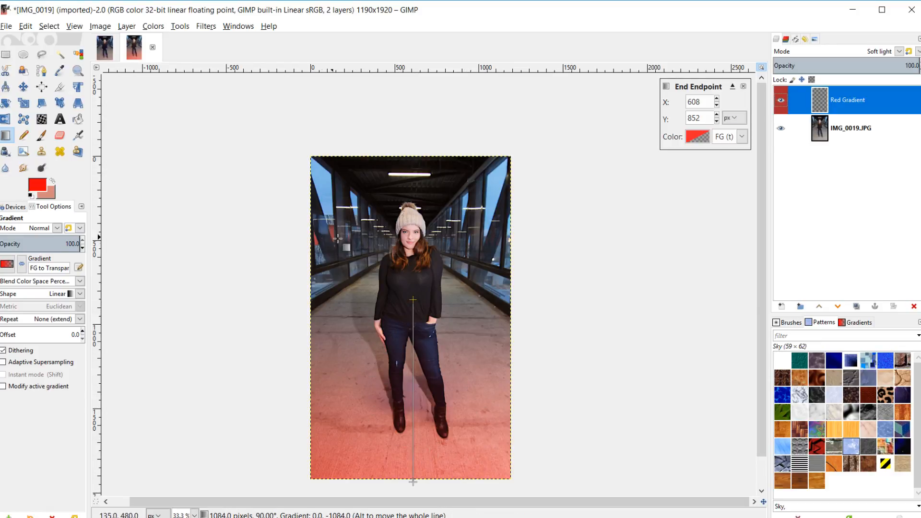
pyautogui.moveTo(412, 301); pyautogui.dragTo(411, 259)
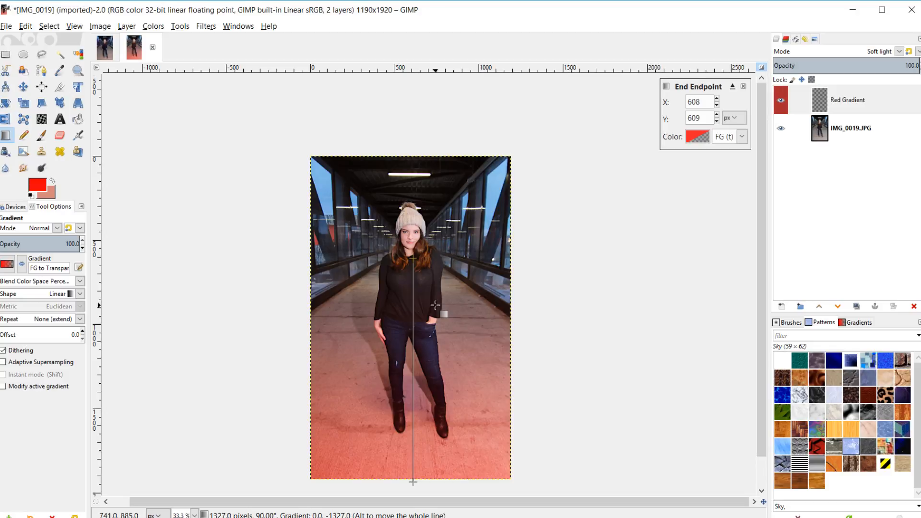
# Step: Lower the Red Gradient layer's opacity to about 47.4 and compare the photo with the layer hidden and shown
pyautogui.click(830, 101)
pyautogui.click(857, 58)
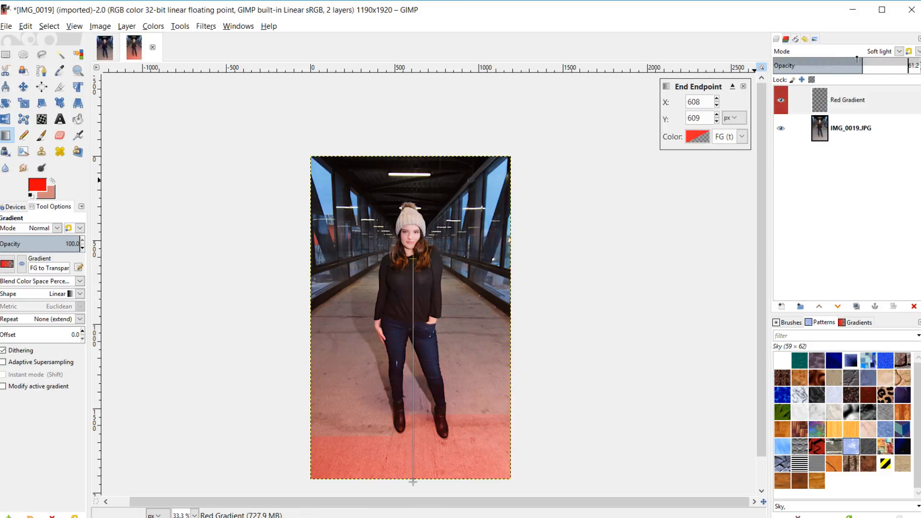
pyautogui.moveTo(856, 58)
pyautogui.mouseDown()
pyautogui.moveTo(829, 61)
pyautogui.moveTo(840, 58)
pyautogui.mouseUp()
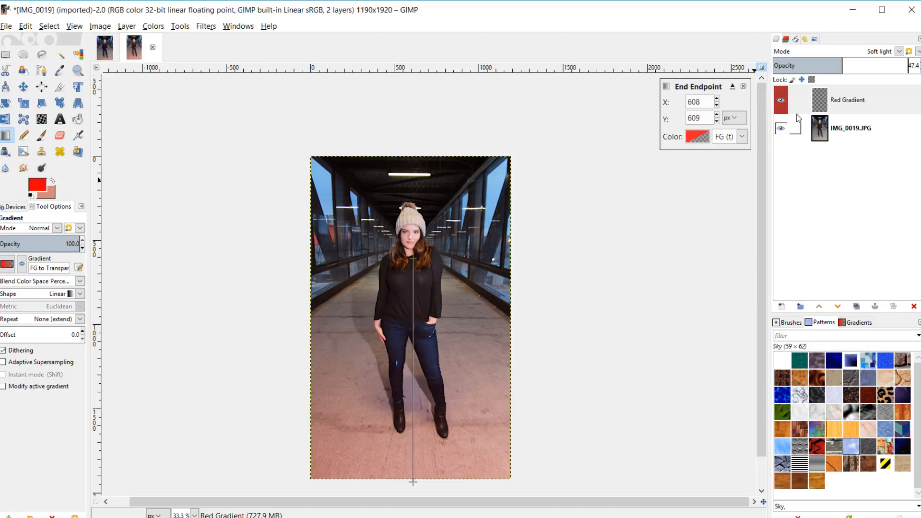
pyautogui.click(781, 99)
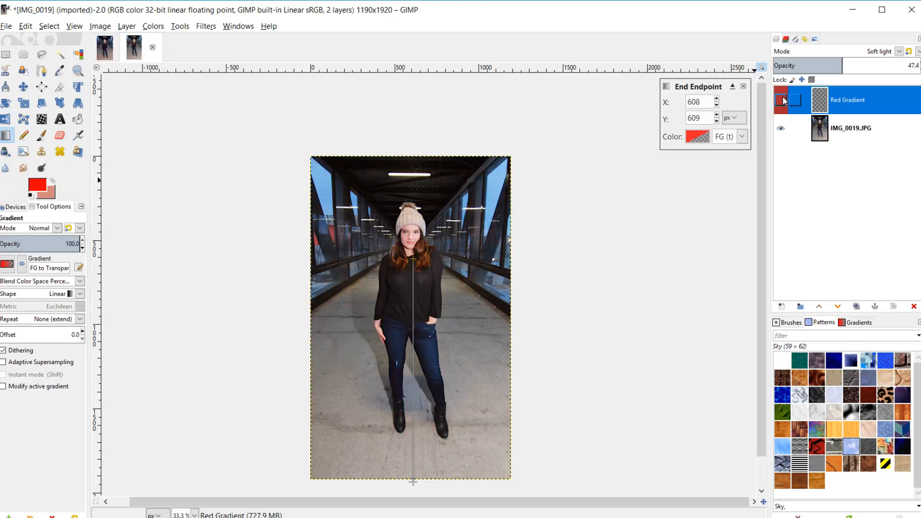
pyautogui.click(783, 98)
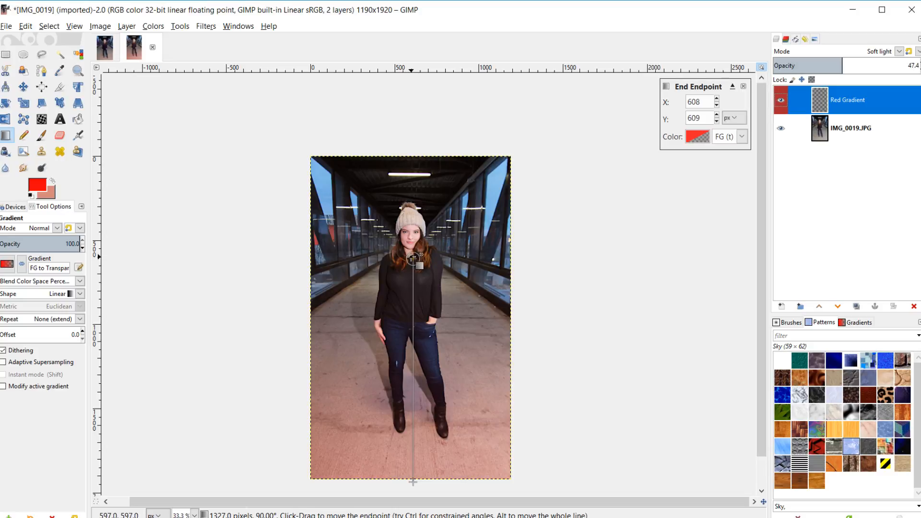
# Step: Shift the red gradient's midpoint to about 58.63 along its line and apply the gradient
pyautogui.click(410, 257)
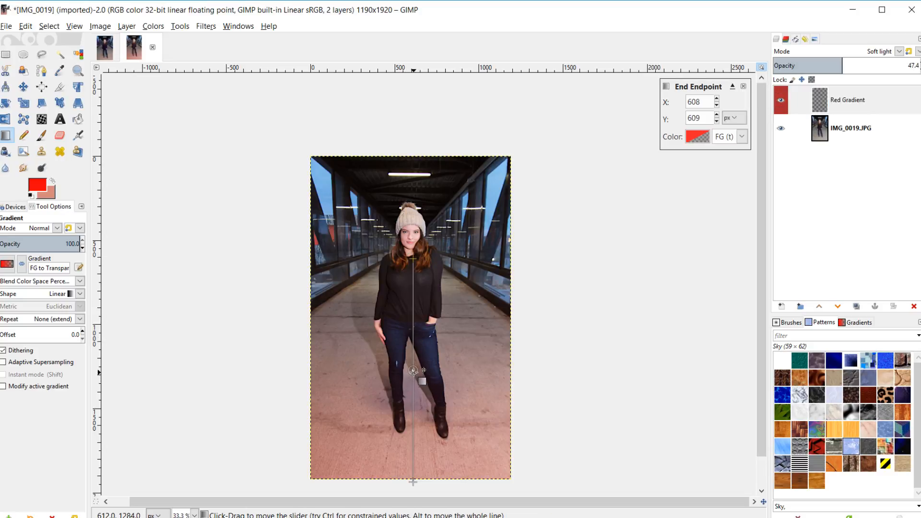
pyautogui.moveTo(413, 370); pyautogui.dragTo(415, 315)
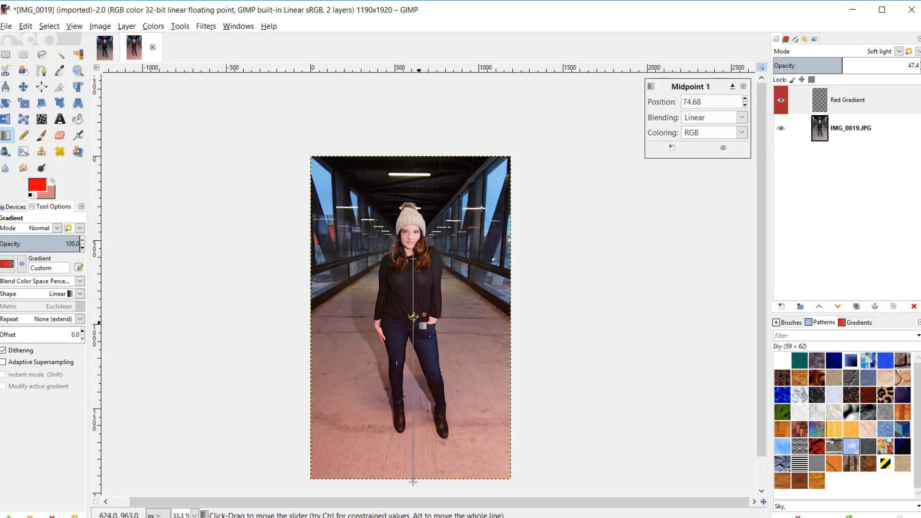
pyautogui.moveTo(413, 316); pyautogui.dragTo(413, 351)
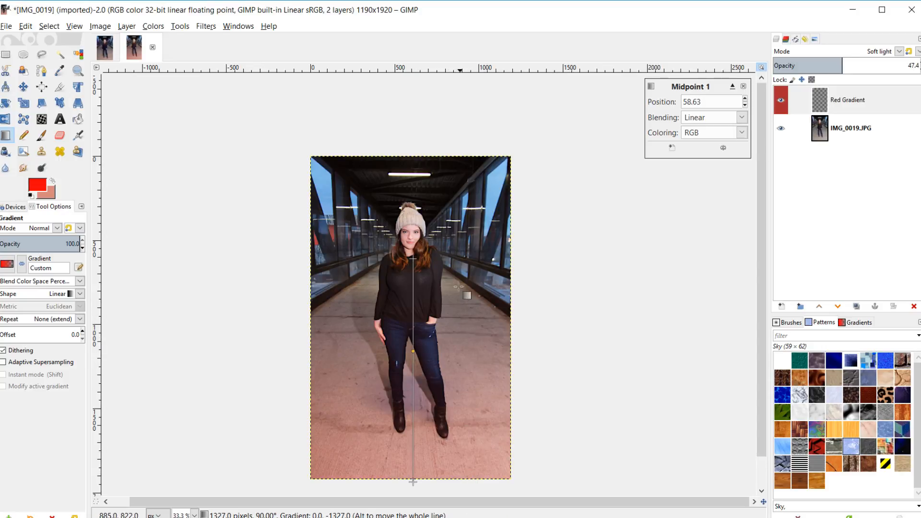
pyautogui.click(413, 259)
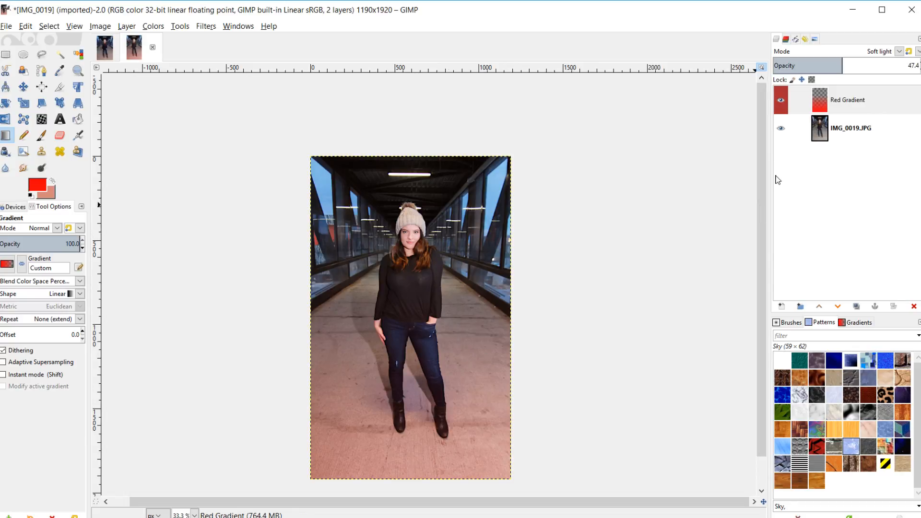
# Step: Create a transparent 1190 x 1920 px layer named Vignette with a red color tag
pyautogui.click(784, 307)
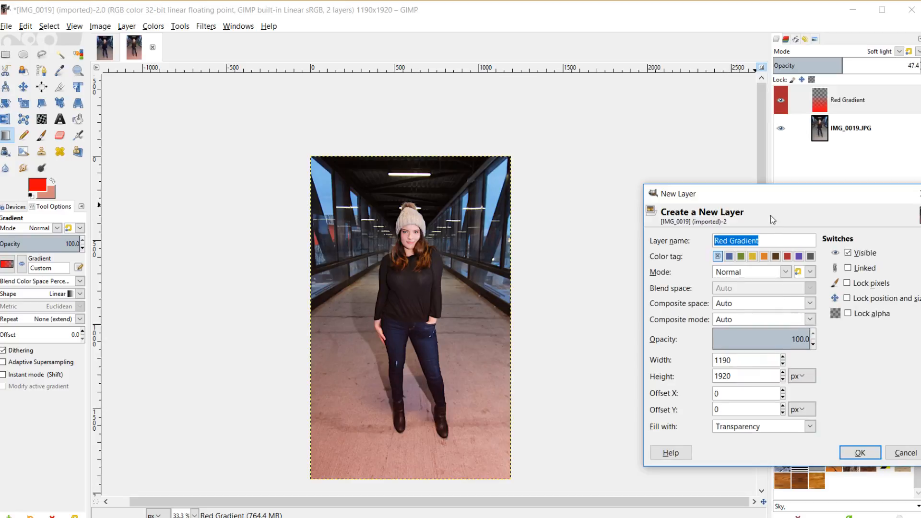
pyautogui.moveTo(764, 200); pyautogui.dragTo(716, 137)
pyautogui.write('Vignette')
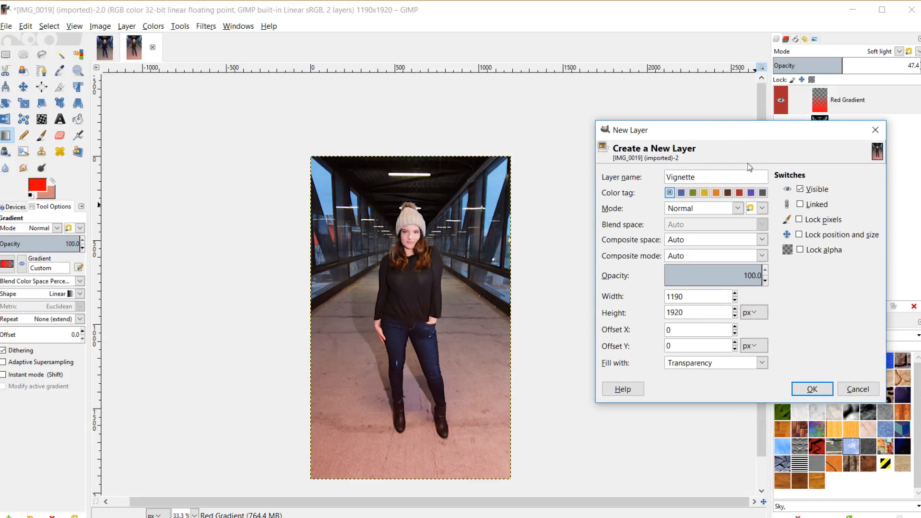
pyautogui.click(739, 193)
pyautogui.click(817, 391)
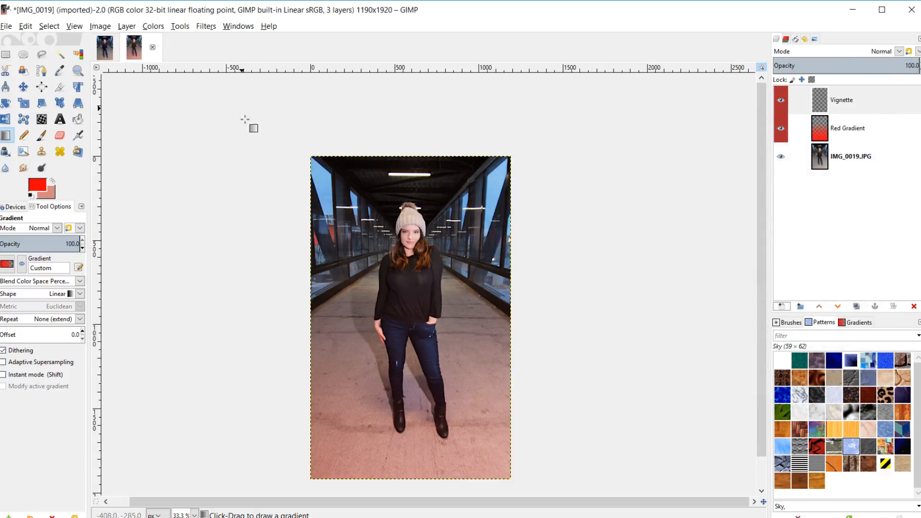
# Step: Start the Vignette filter on the Vignette layer with a radius of about 1.543 and a squeeze of about -0.121
pyautogui.click(206, 27)
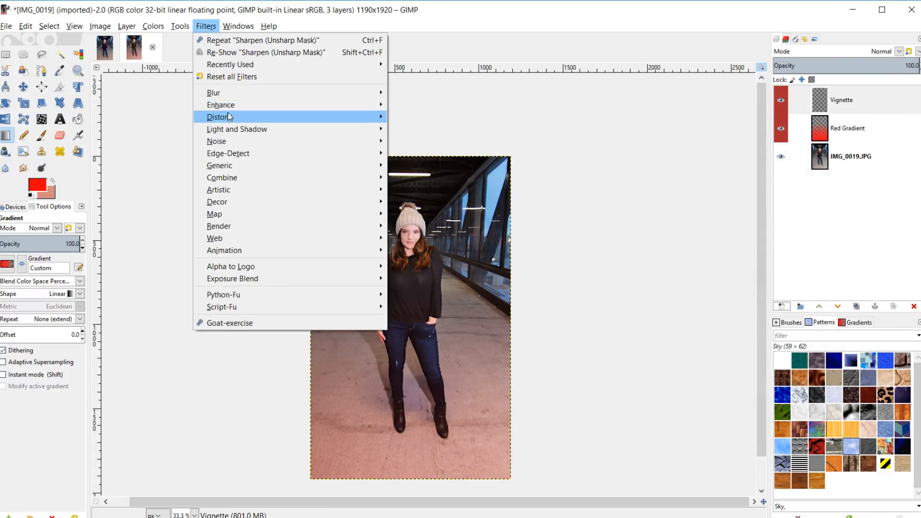
pyautogui.moveTo(234, 130)
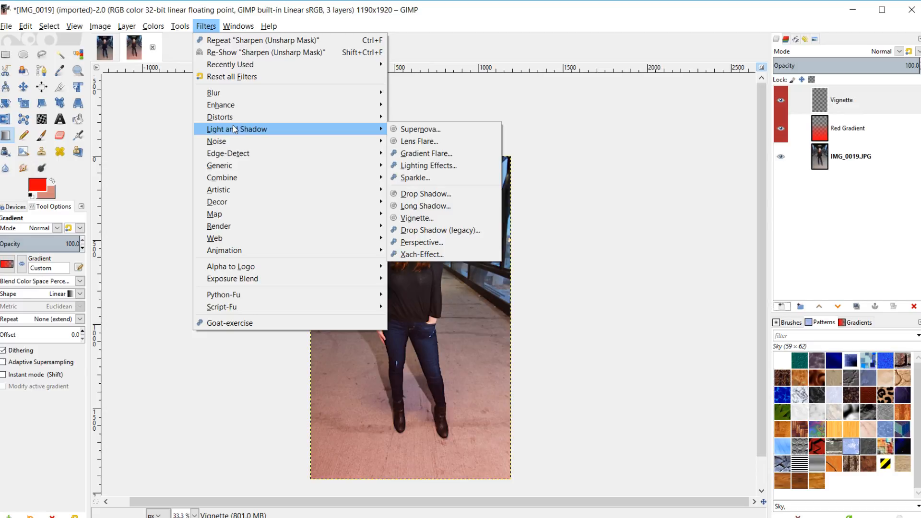
pyautogui.click(416, 218)
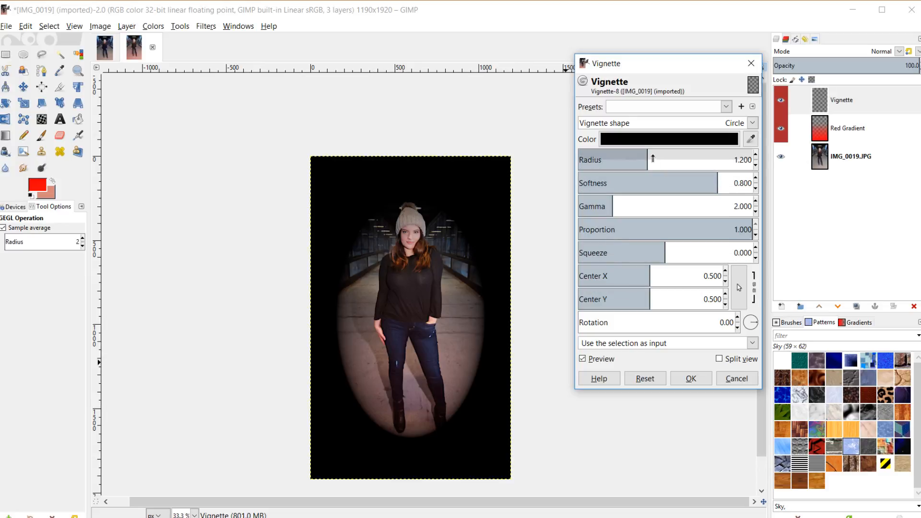
pyautogui.click(652, 153)
pyautogui.moveTo(653, 154); pyautogui.dragTo(667, 153)
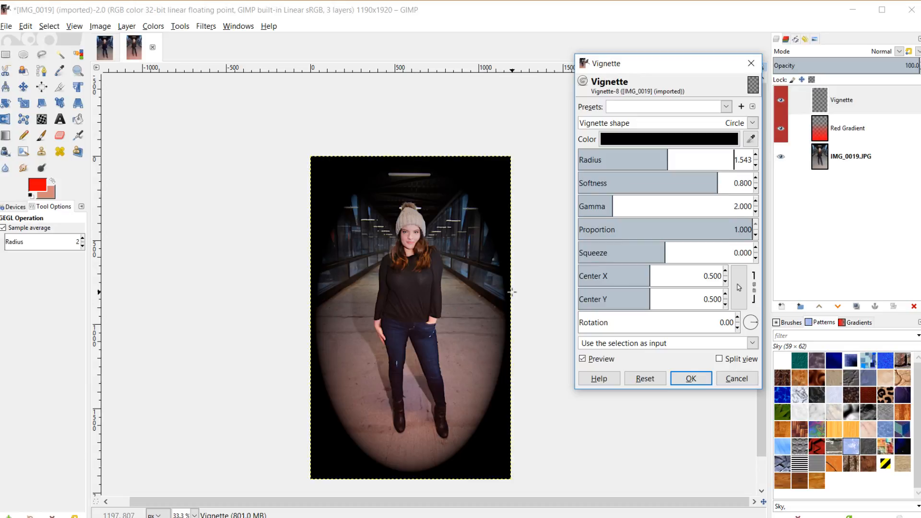
pyautogui.moveTo(669, 250)
pyautogui.mouseDown()
pyautogui.moveTo(643, 251)
pyautogui.moveTo(655, 253)
pyautogui.mouseUp()
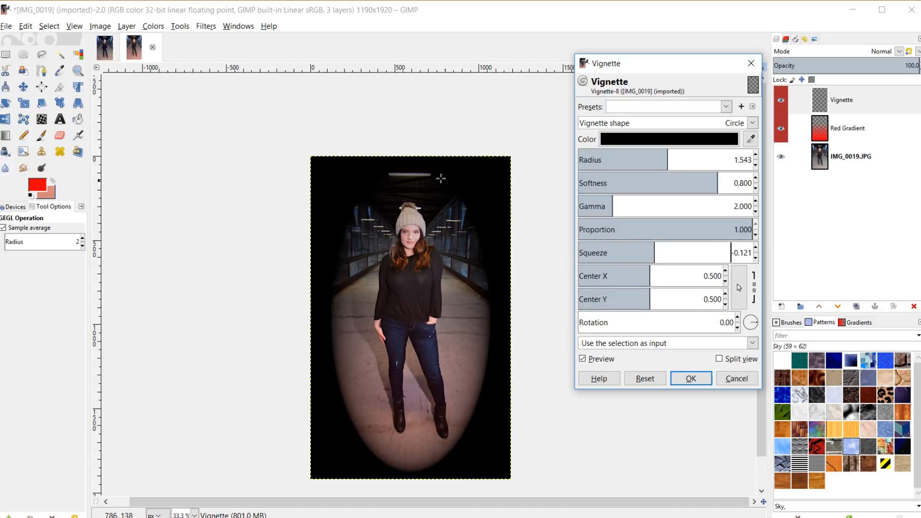
# Step: Set the vignette's softness to about 0.653, gamma to about 3.266 and radius to about 1.578, and apply the filter
pyautogui.moveTo(714, 179); pyautogui.dragTo(692, 181)
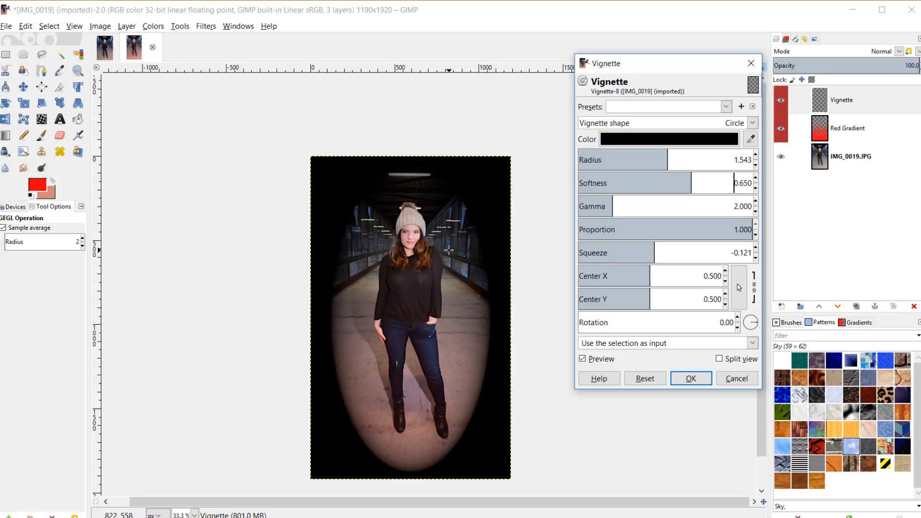
pyautogui.click(637, 201)
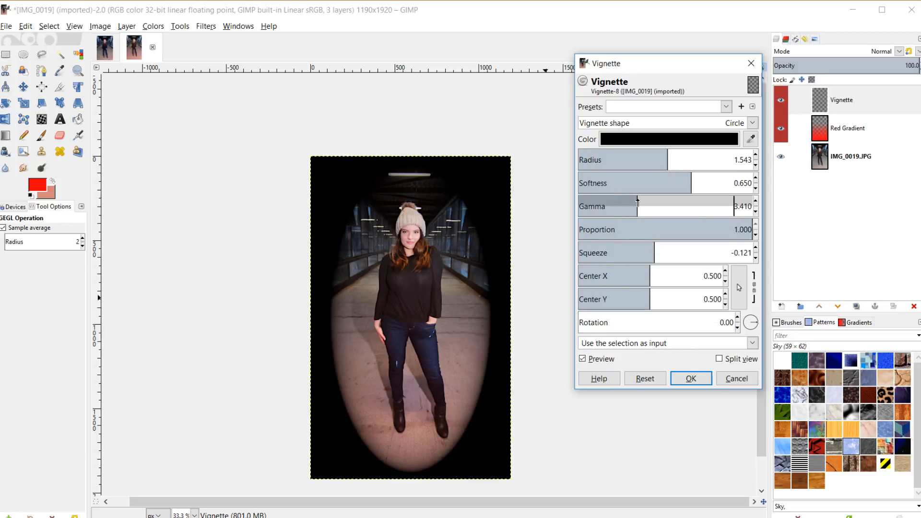
pyautogui.moveTo(638, 201); pyautogui.dragTo(634, 202)
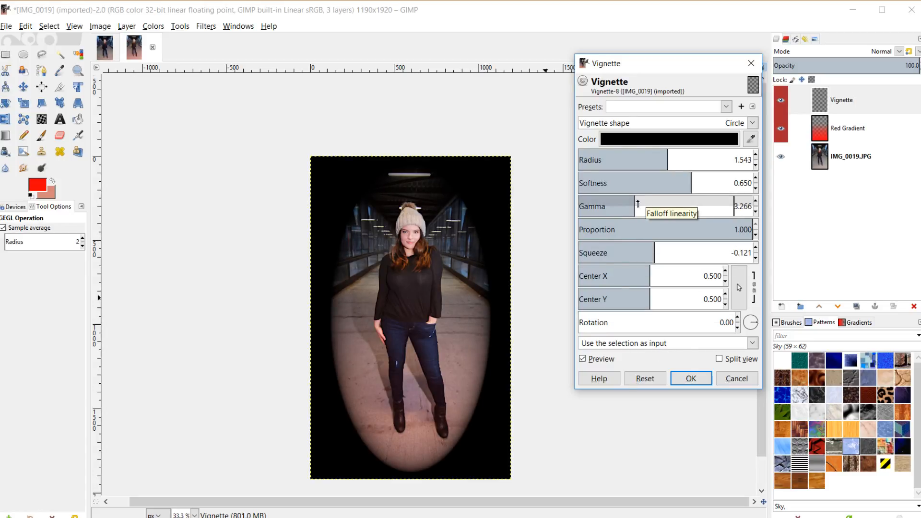
pyautogui.click(683, 177)
pyautogui.moveTo(684, 177); pyautogui.dragTo(692, 178)
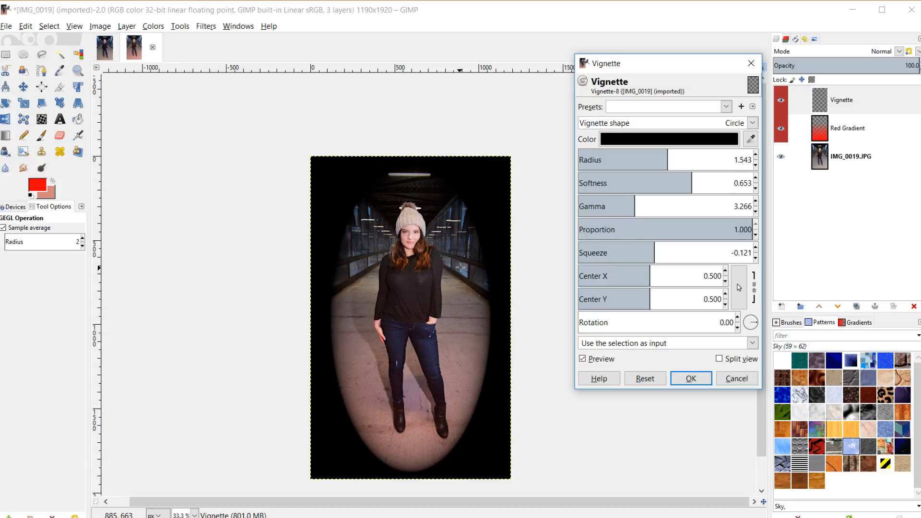
pyautogui.click(669, 154)
pyautogui.moveTo(669, 154); pyautogui.dragTo(669, 152)
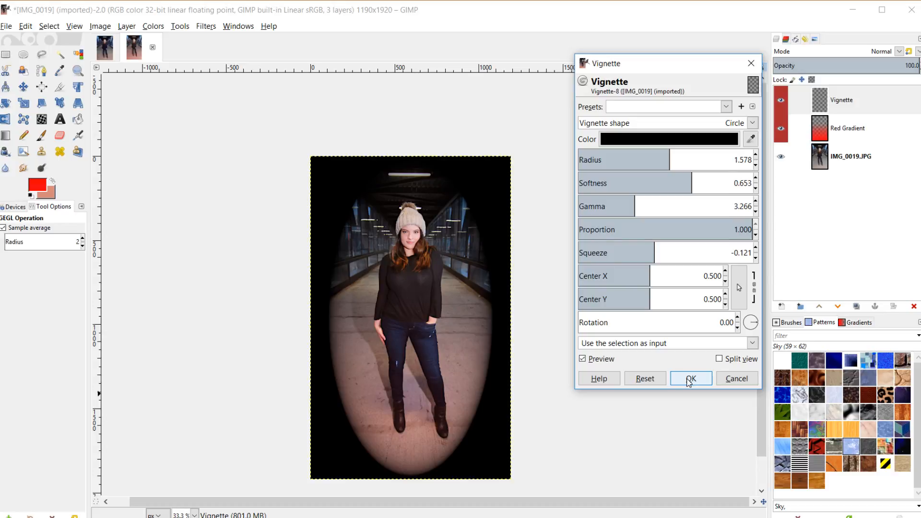
pyautogui.click(690, 380)
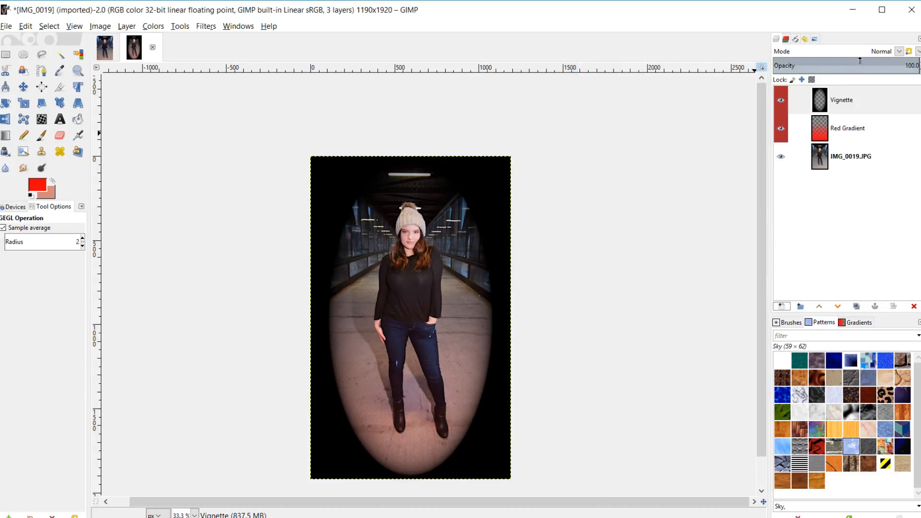
# Step: Lower the Vignette layer's opacity to about 38.8 and apply a Gaussian Blur of about 34.42 in X and Y to it
pyautogui.moveTo(873, 62); pyautogui.dragTo(830, 70)
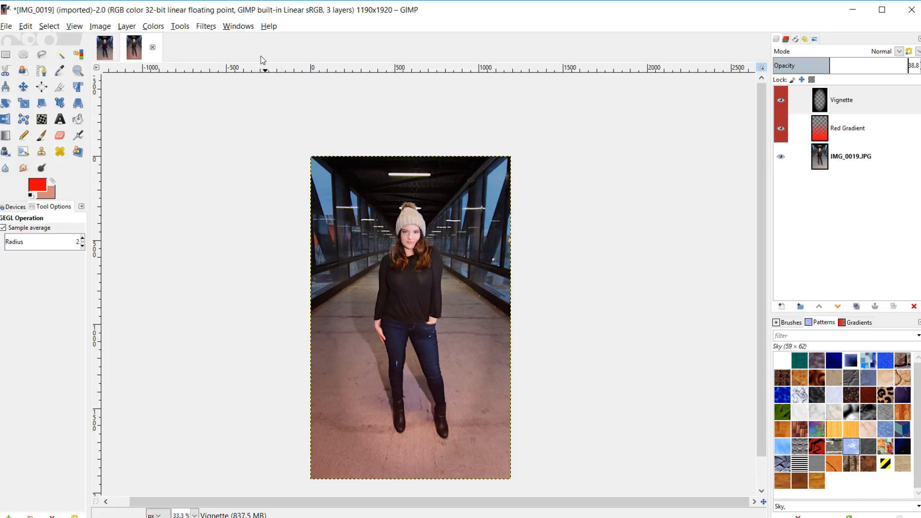
pyautogui.click(206, 26)
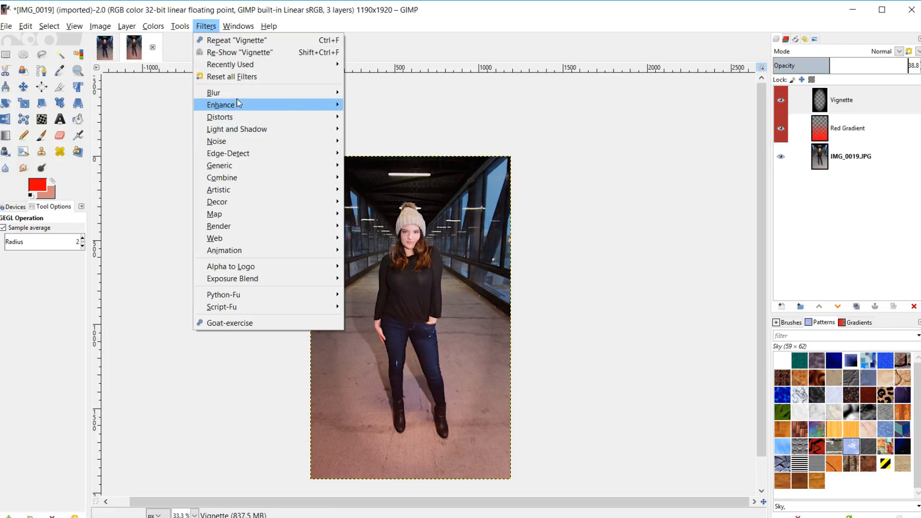
pyautogui.moveTo(312, 93)
pyautogui.click(371, 96)
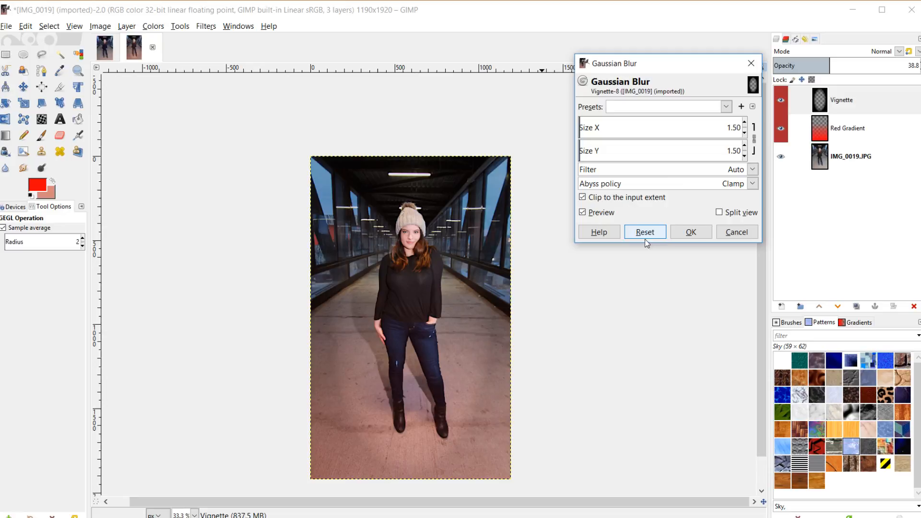
pyautogui.click(609, 125)
pyautogui.moveTo(609, 125); pyautogui.dragTo(633, 125)
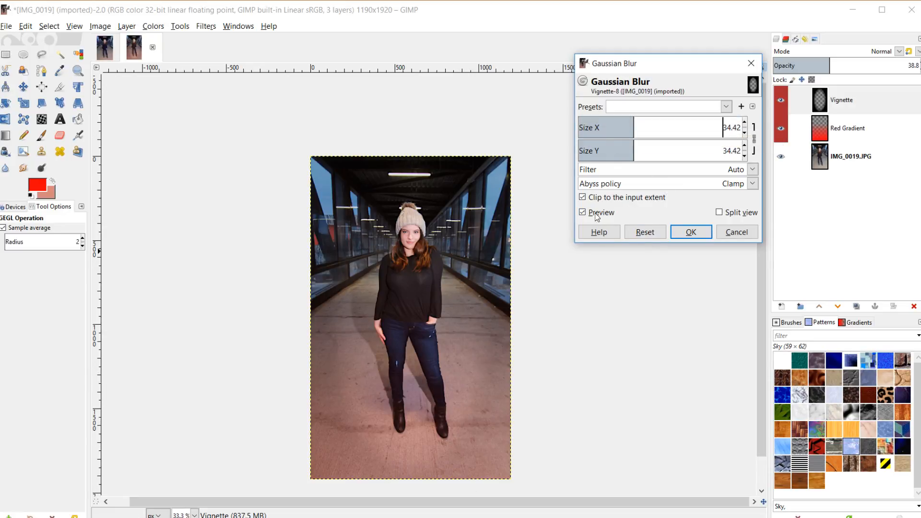
pyautogui.click(690, 232)
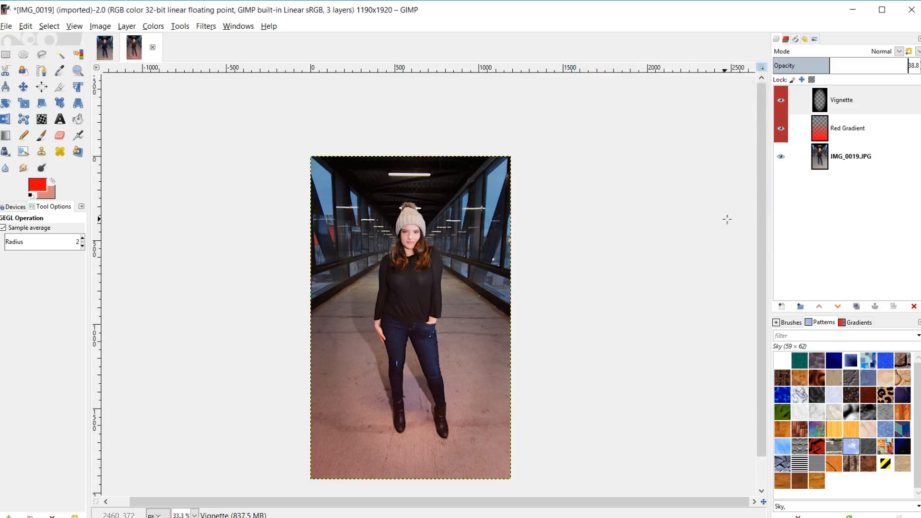
# Step: Reduce the Vignette layer's opacity to about 24.1, comparing the photo with the layer hidden and shown
pyautogui.click(844, 100)
pyautogui.moveTo(834, 71); pyautogui.dragTo(809, 64)
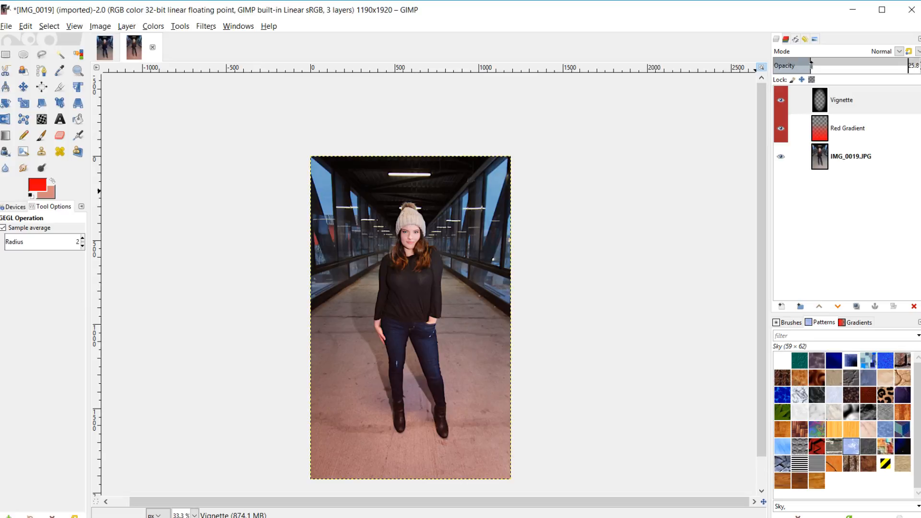
pyautogui.click(781, 100)
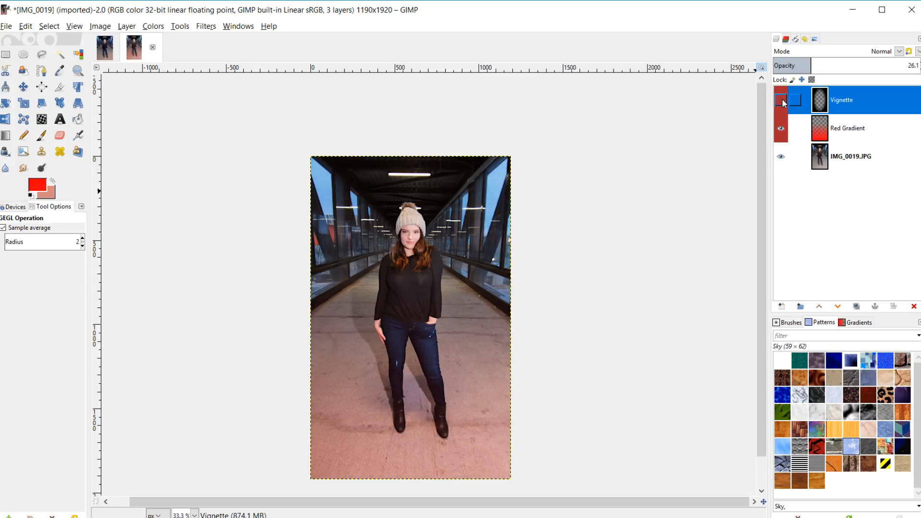
pyautogui.click(781, 101)
pyautogui.moveTo(809, 65); pyautogui.dragTo(798, 62)
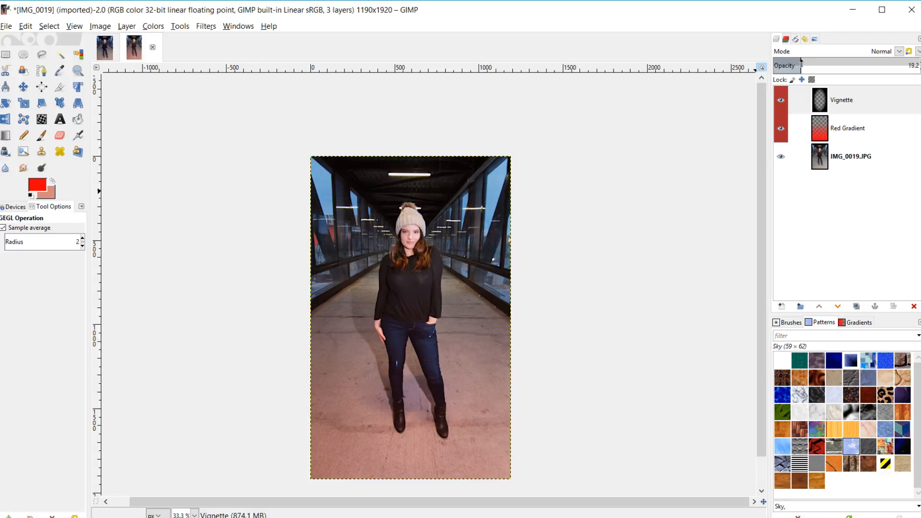
pyautogui.moveTo(807, 65); pyautogui.dragTo(807, 64)
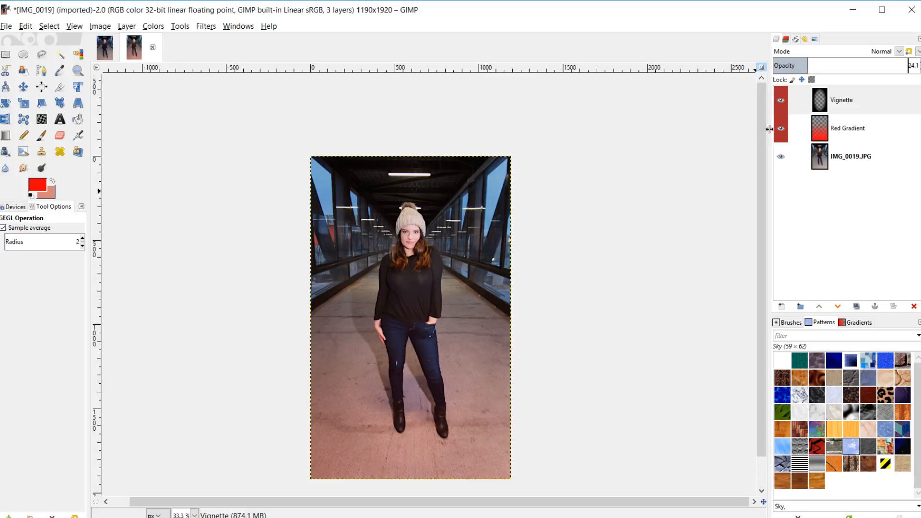
# Step: Compare the photo with the Vignette layer hidden and shown, and lower the Red Gradient layer's opacity to about 35.7
pyautogui.click(781, 101)
pyautogui.click(781, 100)
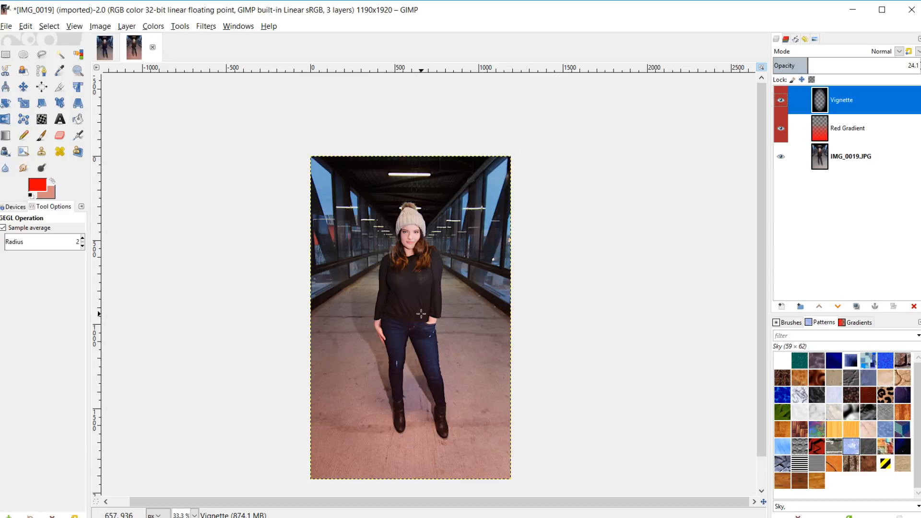
pyautogui.click(821, 133)
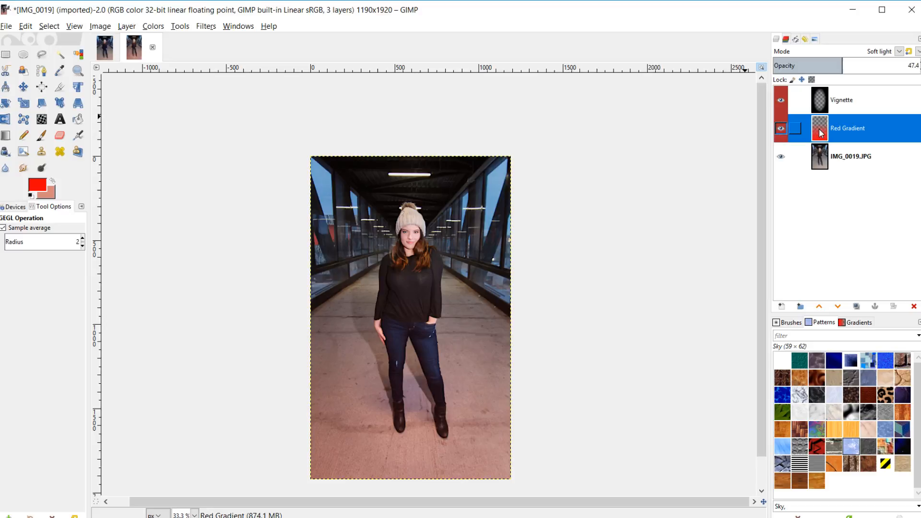
pyautogui.click(833, 60)
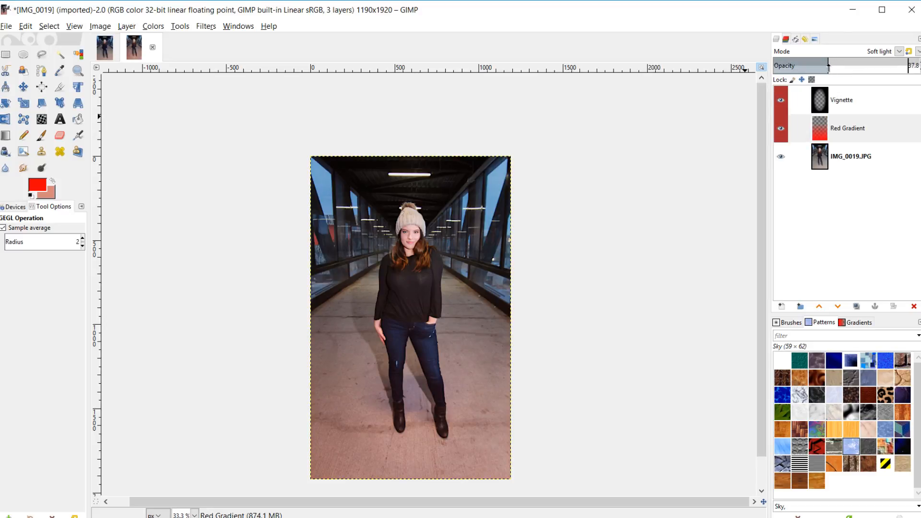
pyautogui.click(825, 63)
pyautogui.moveTo(819, 66); pyautogui.dragTo(814, 66)
pyautogui.moveTo(823, 70); pyautogui.dragTo(827, 68)
# Step: Compare the photo with the previously edited Girl on Bridge 1 Cropped image and reduce the Red Gradient layer's opacity to about 27.1
pyautogui.scroll(-1, 571, 326)
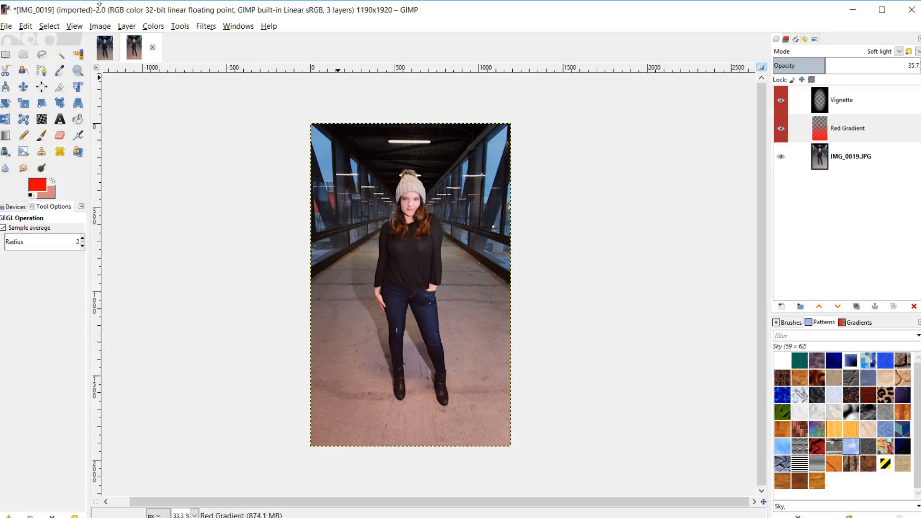
pyautogui.click(105, 51)
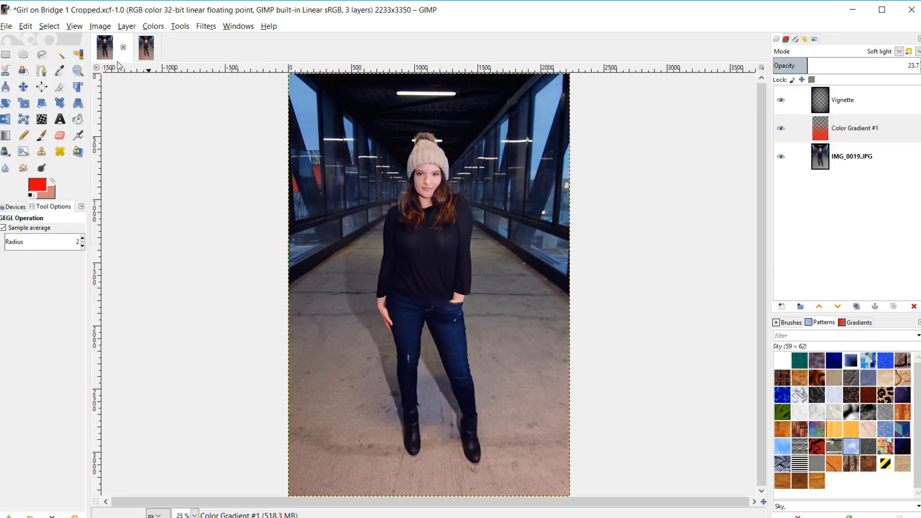
pyautogui.scroll(-1, 458, 265)
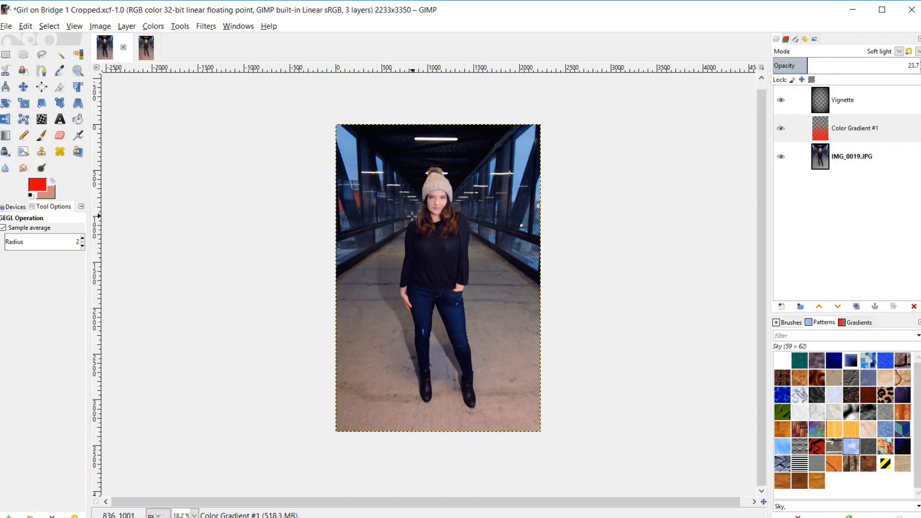
pyautogui.click(146, 48)
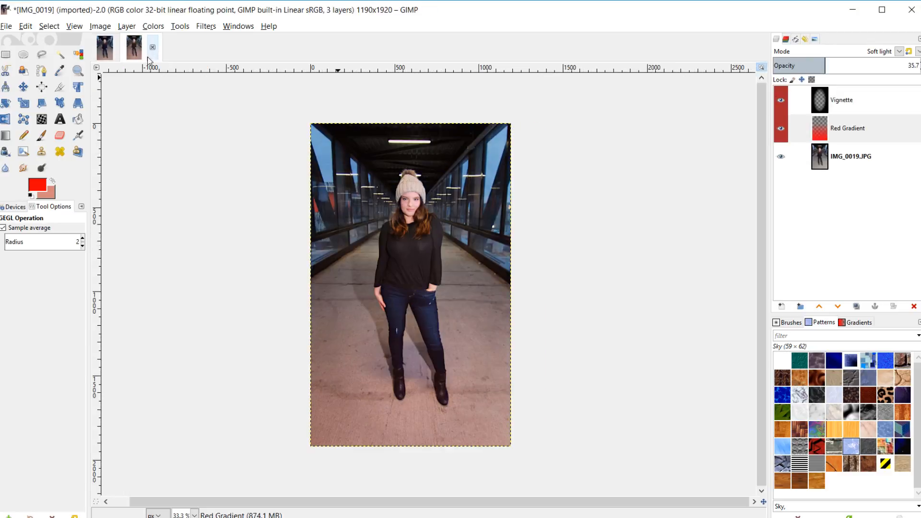
pyautogui.scroll(2, 419, 257)
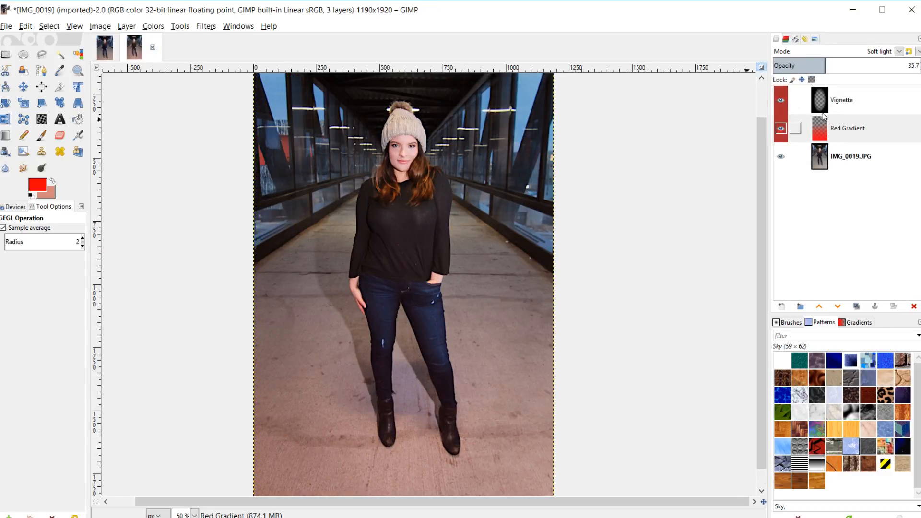
pyautogui.scroll(-1, 439, 320)
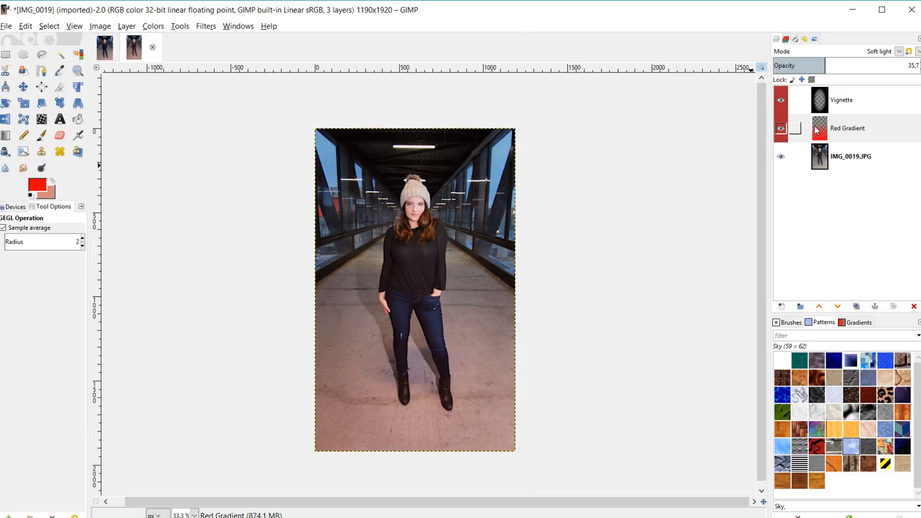
pyautogui.click(818, 63)
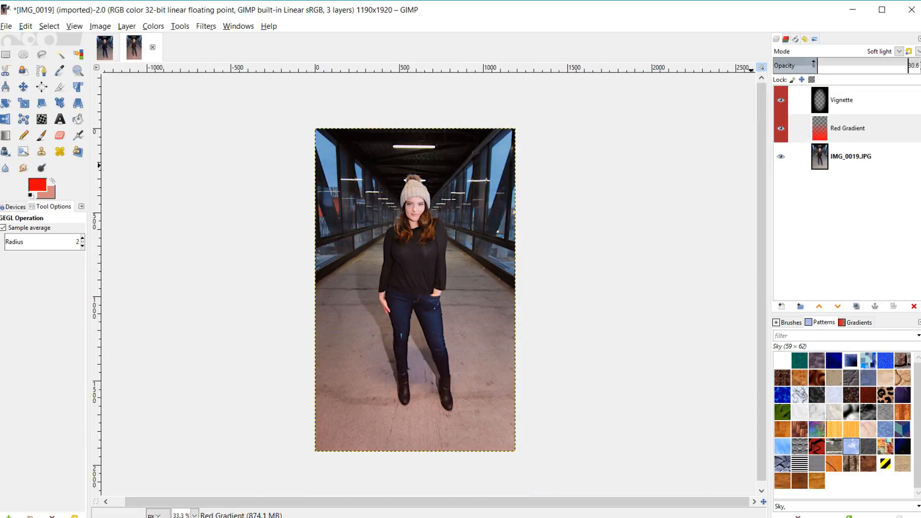
pyautogui.moveTo(814, 64); pyautogui.dragTo(811, 63)
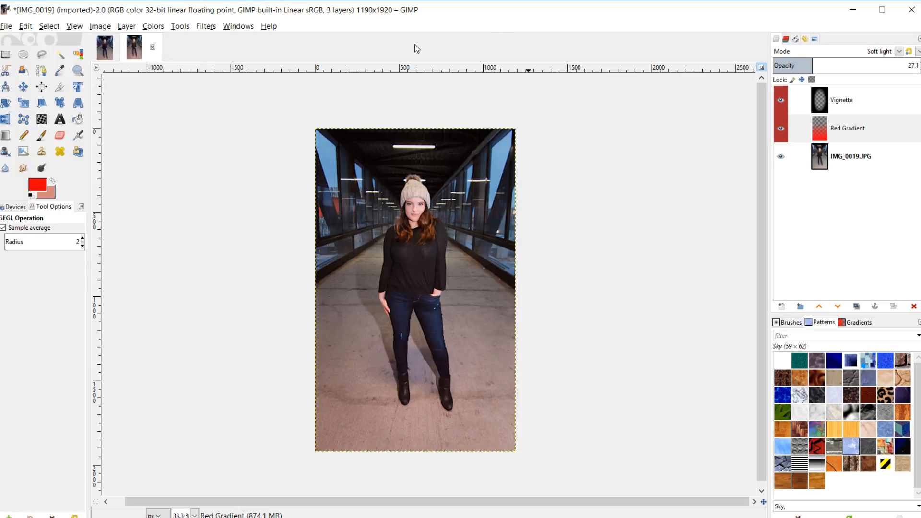
# Step: Set up an export of the photo named Girl on Bridge RiNo Live Stream Edit with the JPEG image file type
pyautogui.click(7, 26)
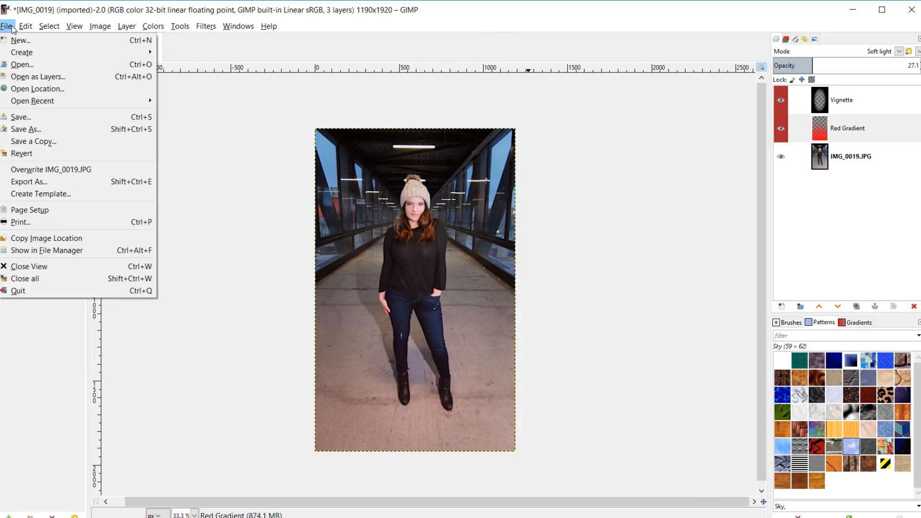
pyautogui.click(24, 182)
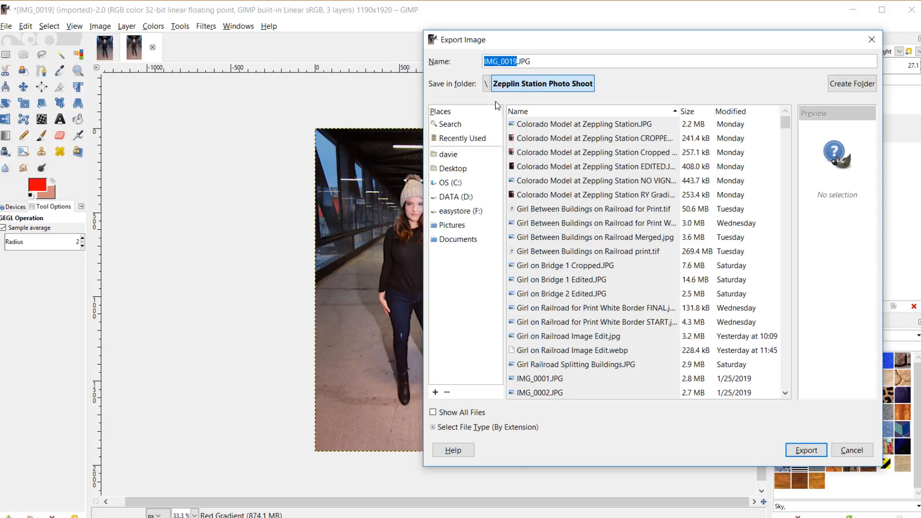
pyautogui.write('Girl on Bridge RiN')
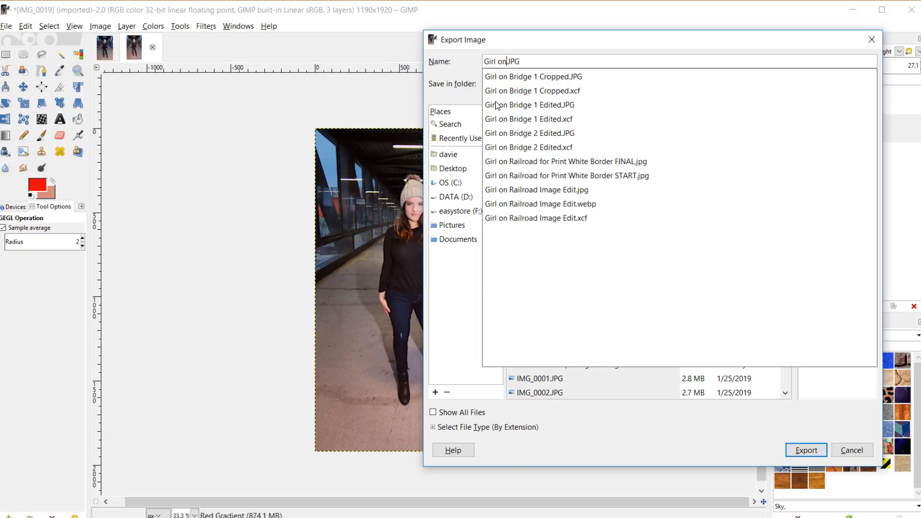
pyautogui.write('o ')
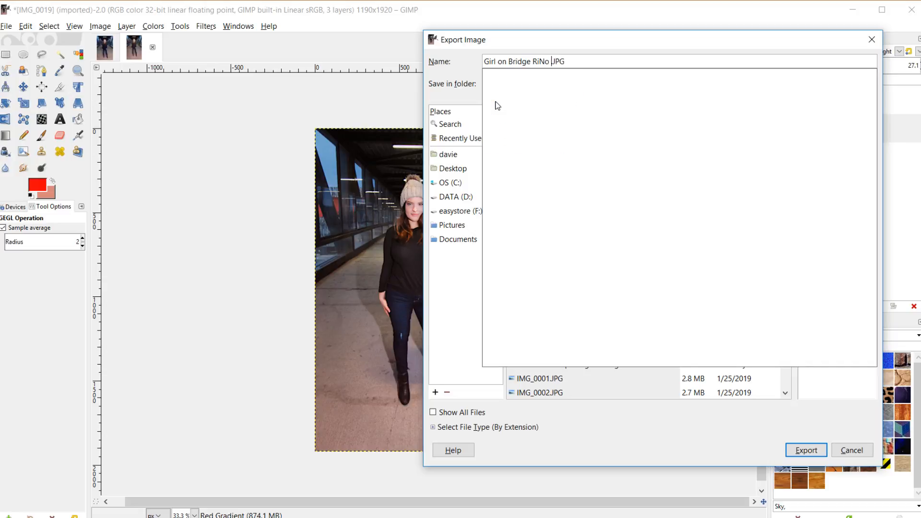
pyautogui.write('Live Stream Edit')
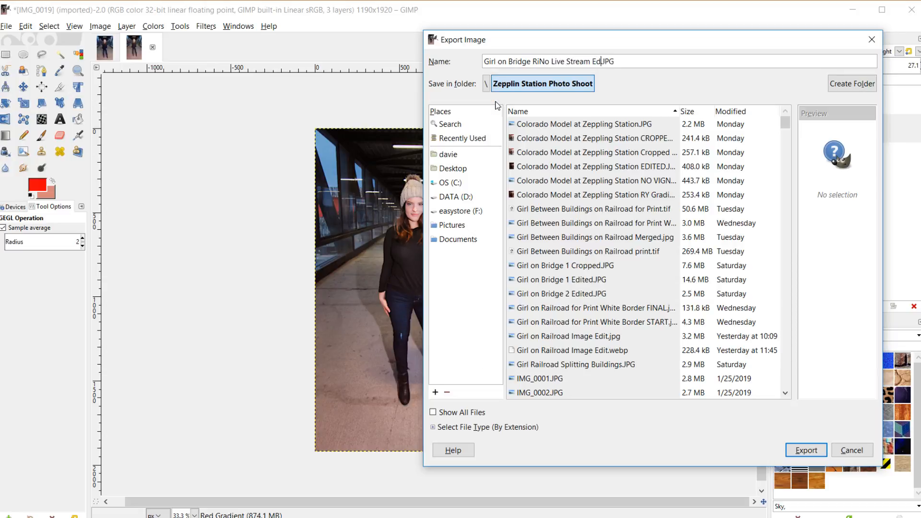
pyautogui.click(512, 427)
pyautogui.scroll(-5, 484, 386)
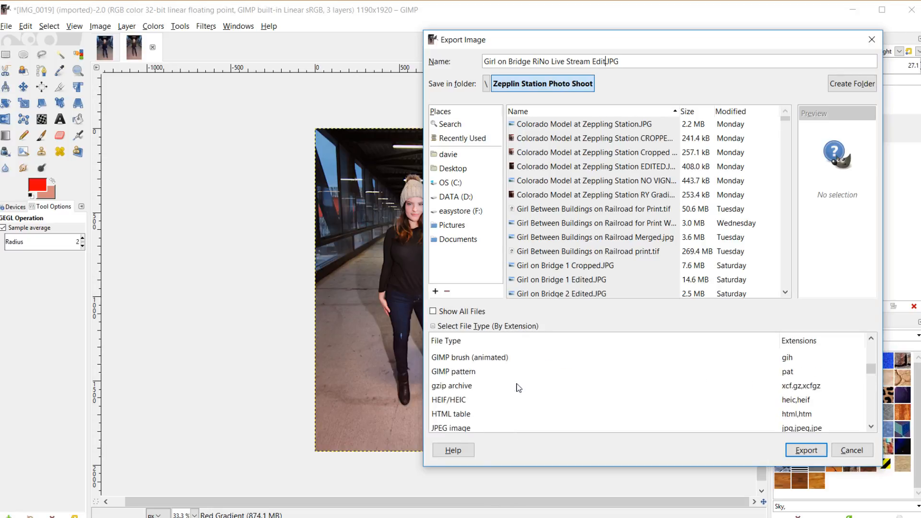
pyautogui.click(480, 415)
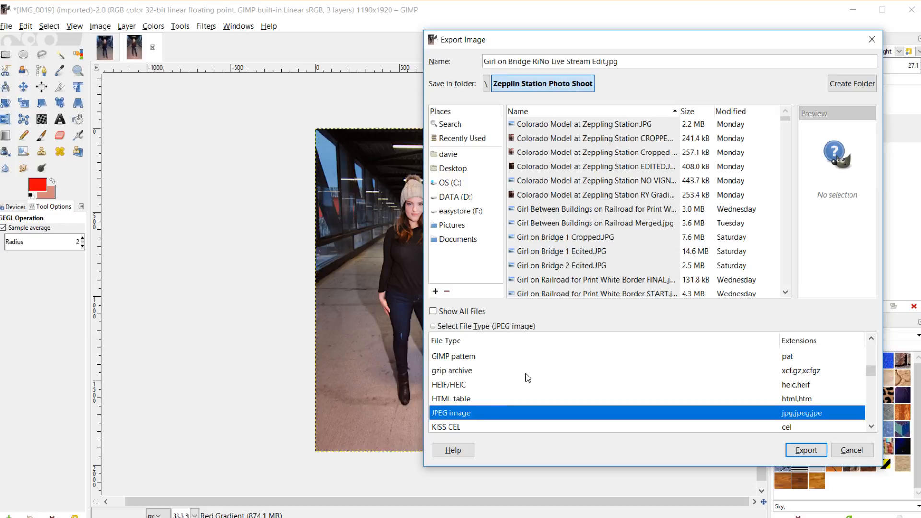
pyautogui.scroll(-3, 527, 378)
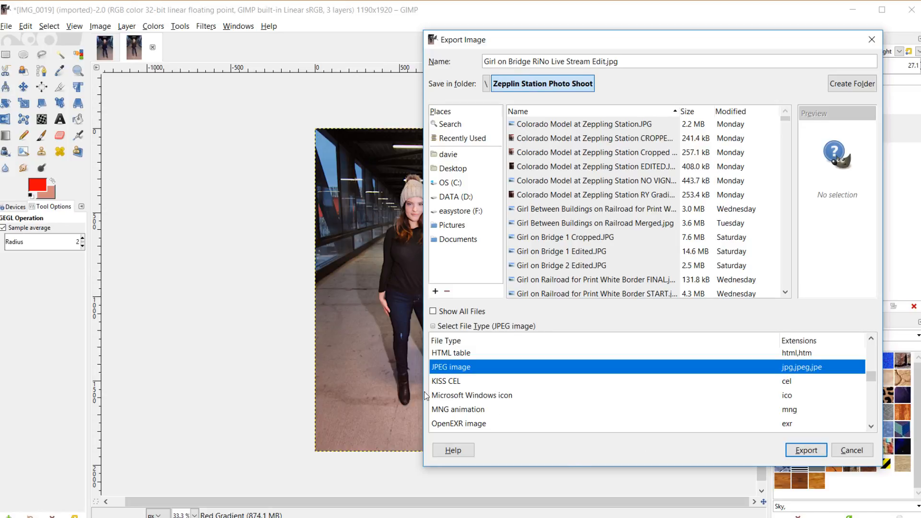
# Step: Raise the JPEG quality to the maximum and export the image
pyautogui.click(799, 451)
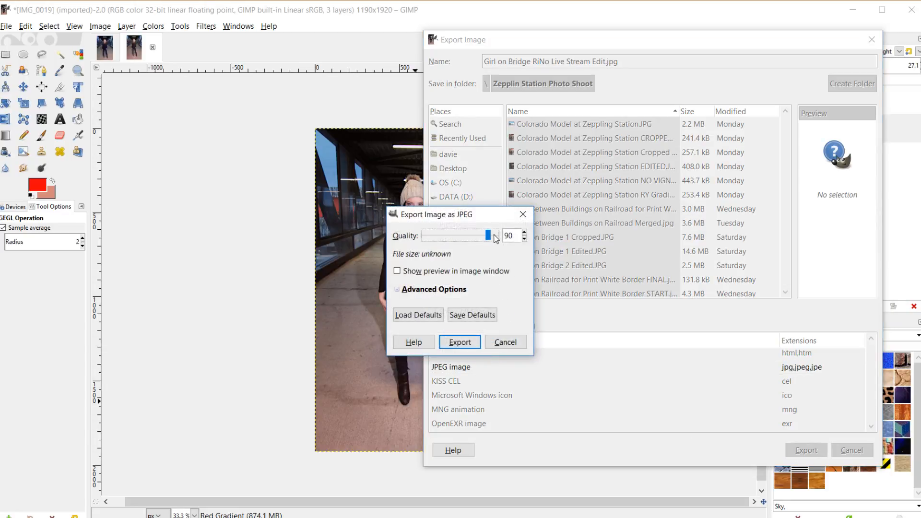
pyautogui.moveTo(488, 237); pyautogui.dragTo(500, 238)
pyautogui.click(467, 343)
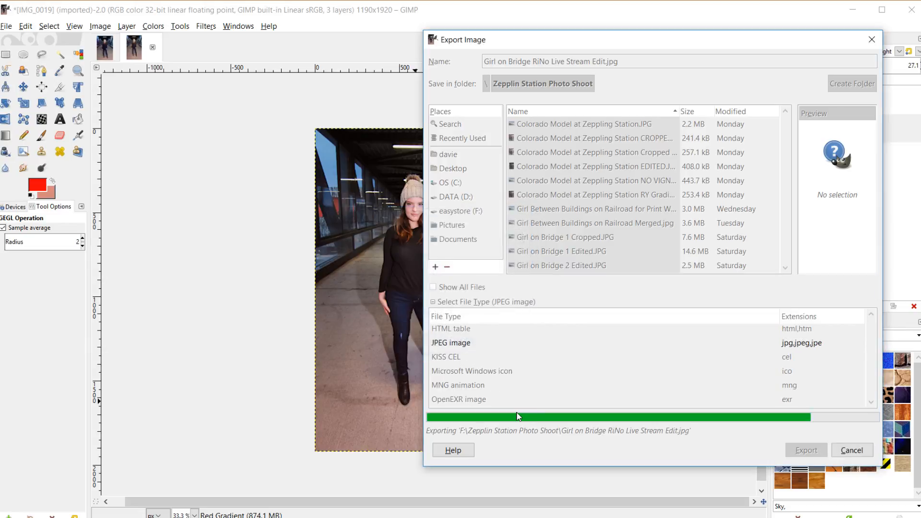